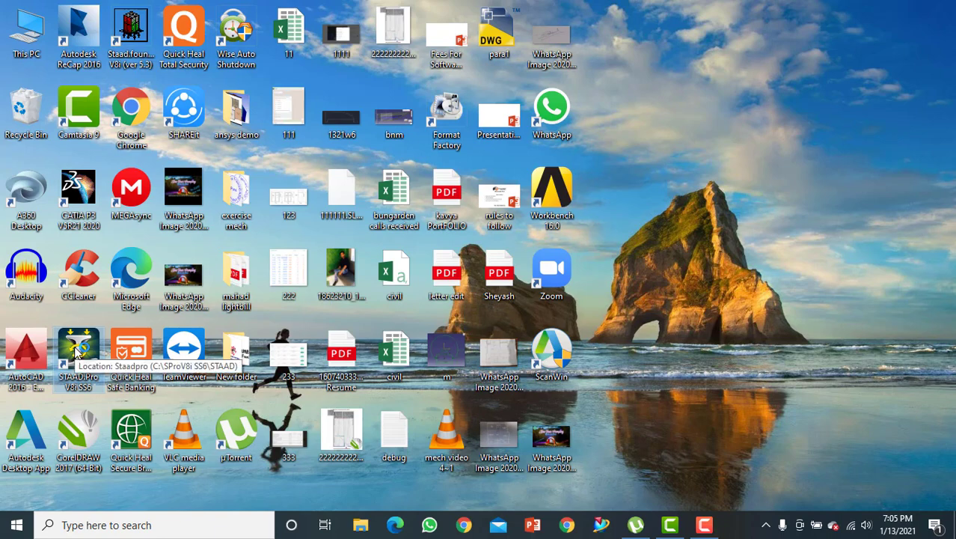
Launch STAAD.Pro V8i and create a Space model named Rectangular Water Tank in Meter and KiloNewton units, starting with Add Beam
{"action": "double_click", "coordinate": [77, 350]}
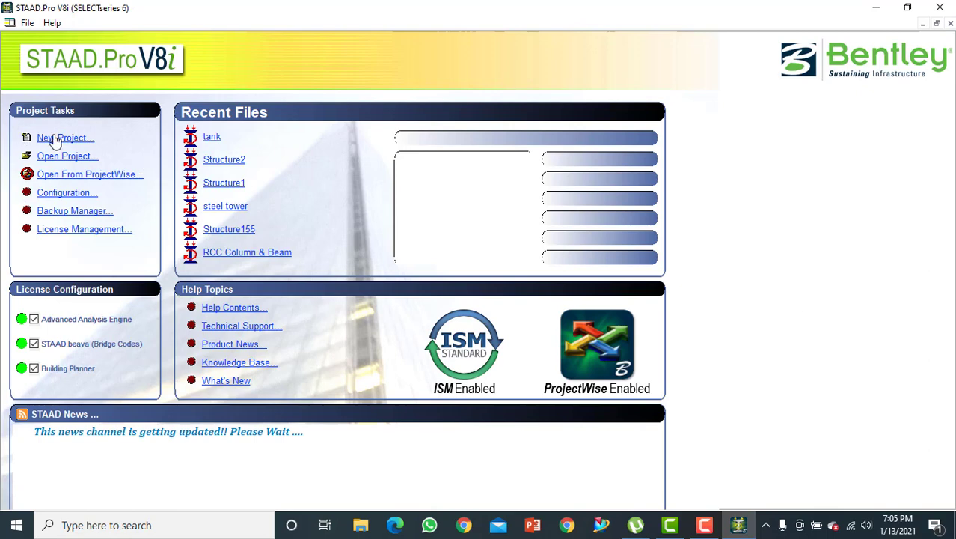
{"action": "left_click", "coordinate": [54, 140]}
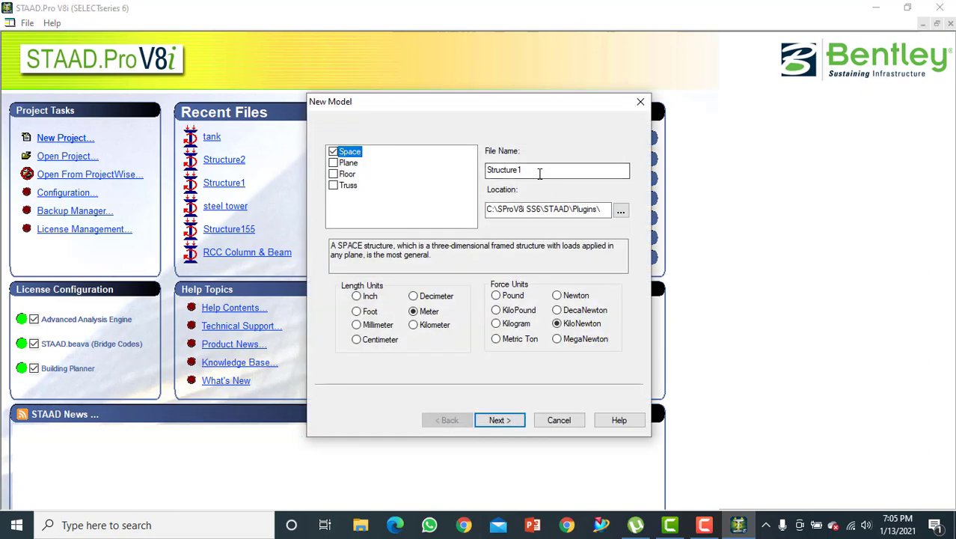
{"action": "double_click", "coordinate": [540, 171]}
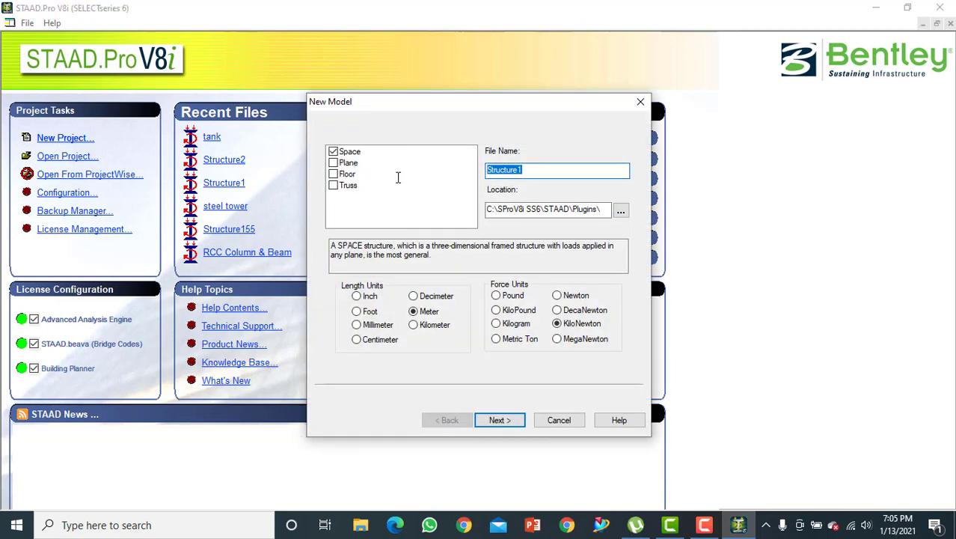
{"action": "type", "text": "Rectangular Water Tank"}
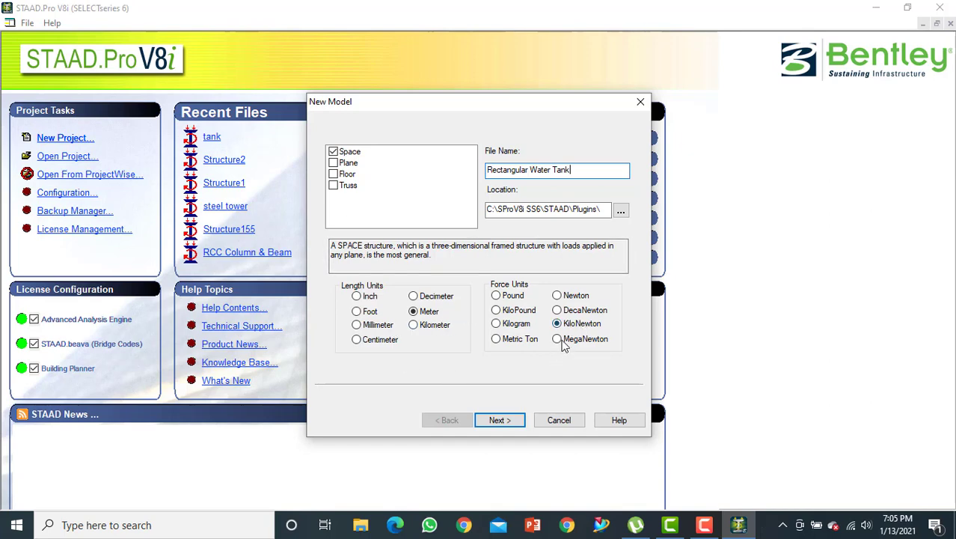
{"action": "left_click", "coordinate": [522, 420]}
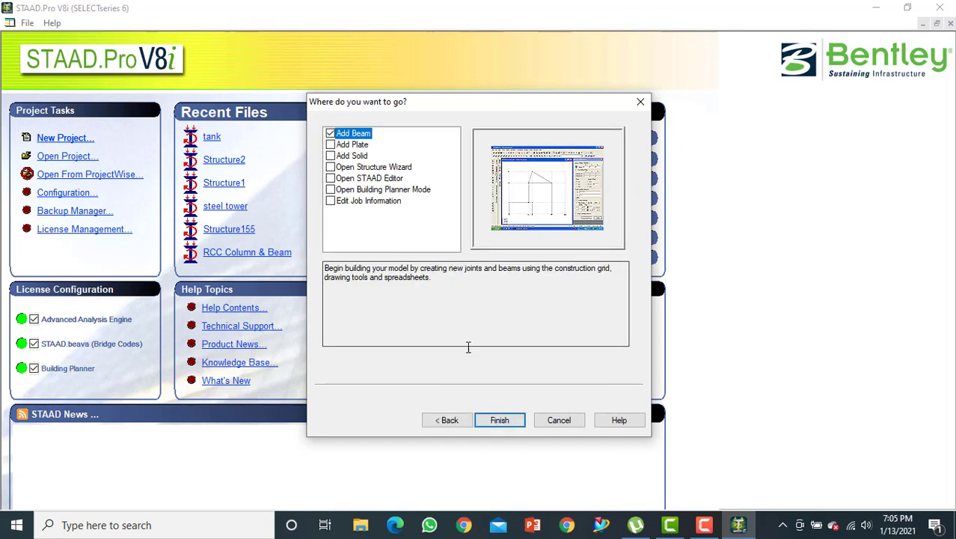
{"action": "left_click", "coordinate": [500, 419]}
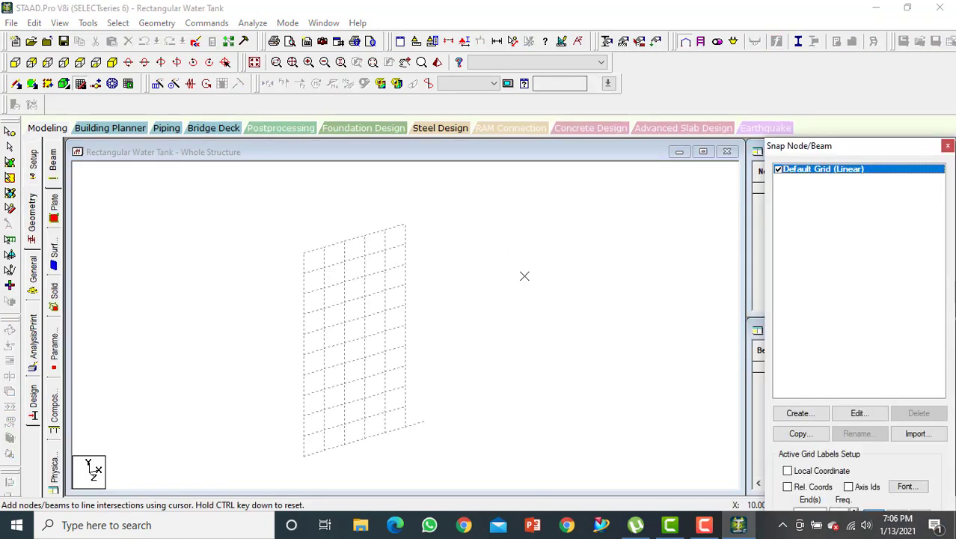
Run the Structure Wizard and add a Grid Frame prototype from the Frame Models
{"action": "left_click", "coordinate": [155, 23]}
{"action": "left_click", "coordinate": [210, 449]}
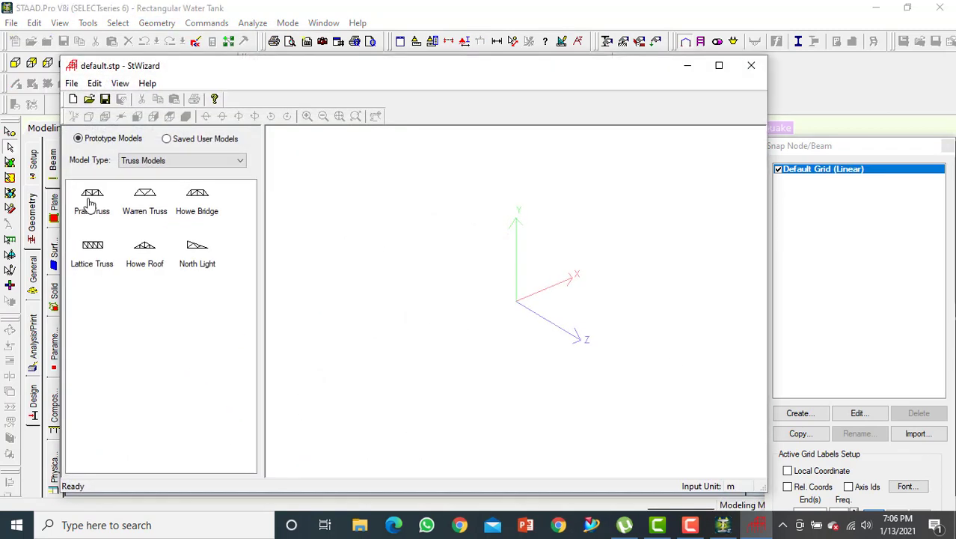
{"action": "left_click", "coordinate": [207, 162]}
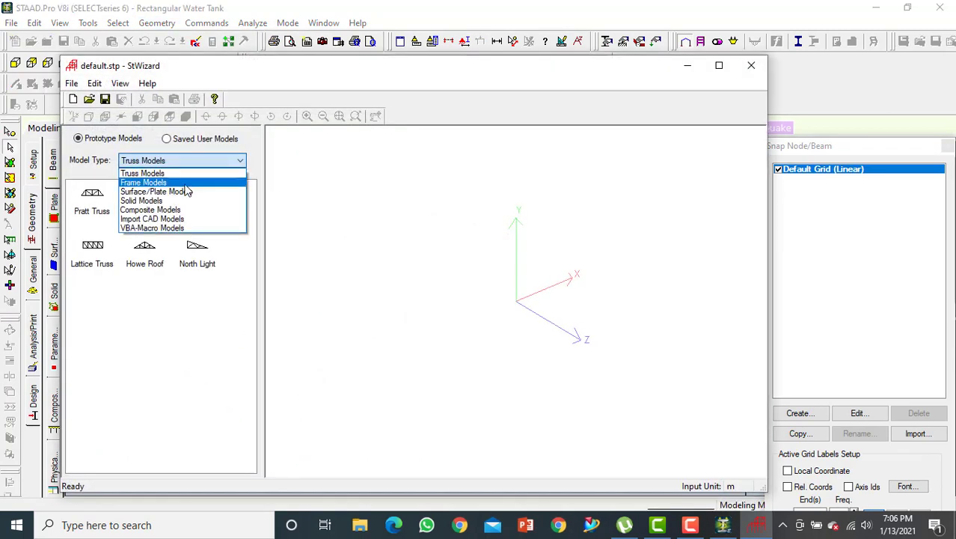
{"action": "left_click", "coordinate": [185, 185]}
{"action": "left_click_drag", "start_coordinate": [145, 196], "coordinate": [544, 258]}
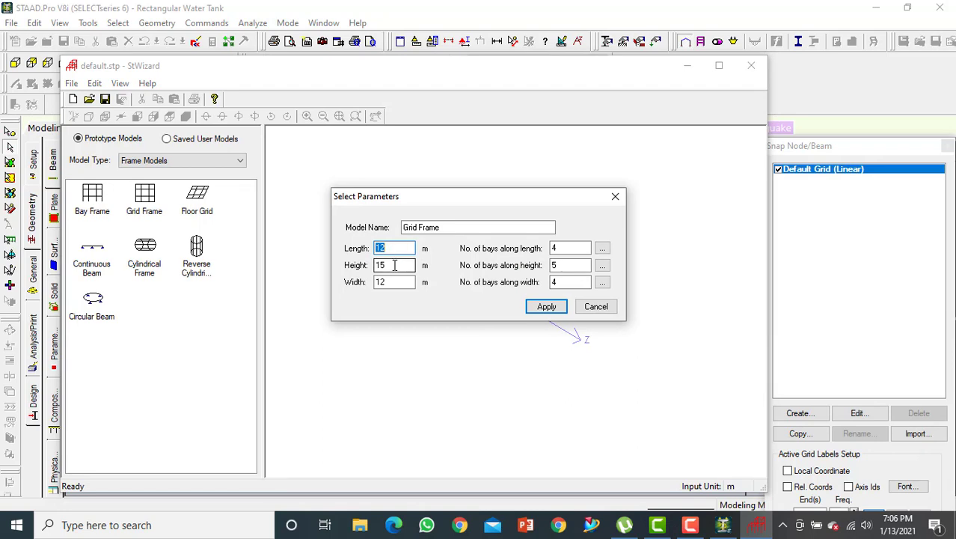
Generate the grid frame 12 m long, 6 m high and 8 m wide, with one bay along each direction
{"action": "double_click", "coordinate": [394, 265]}
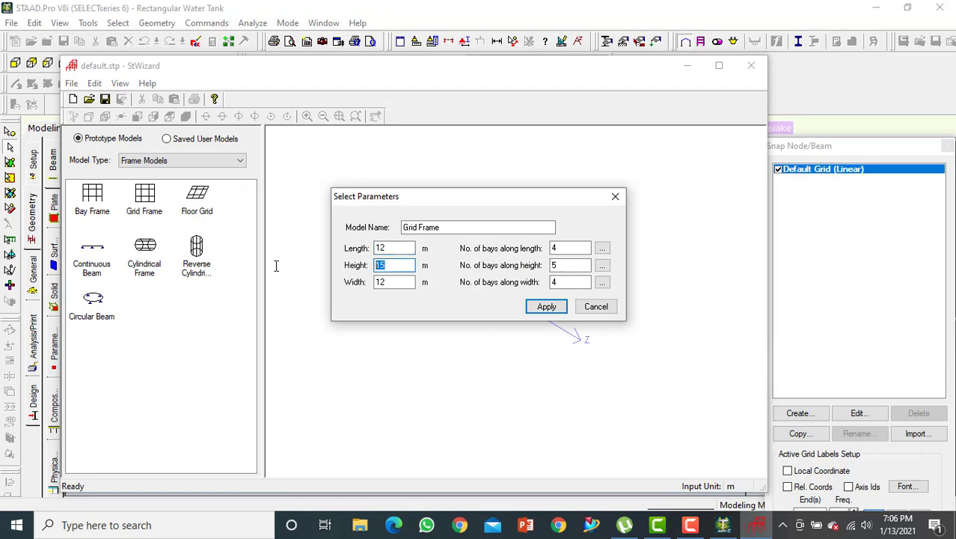
{"action": "type", "text": "6"}
{"action": "double_click", "coordinate": [386, 281]}
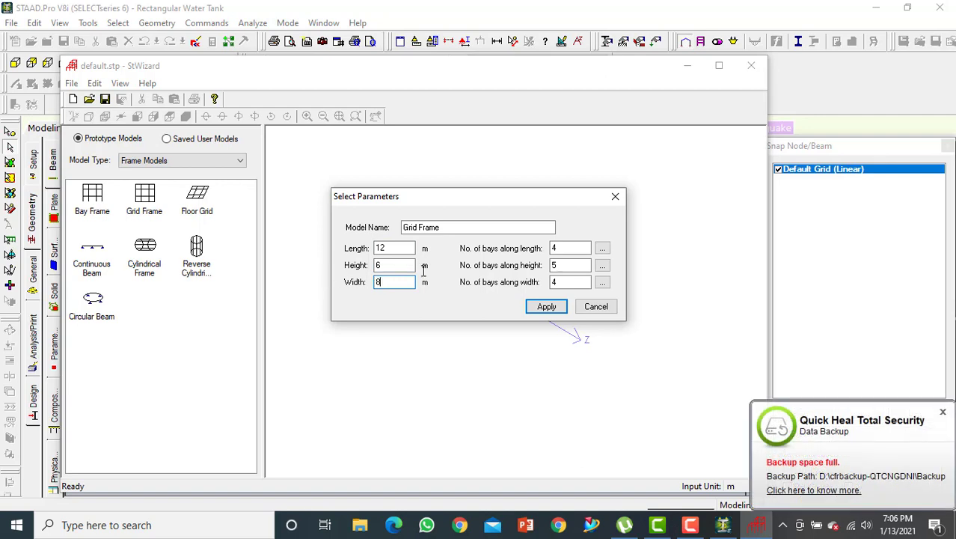
{"action": "left_click", "coordinate": [564, 247]}
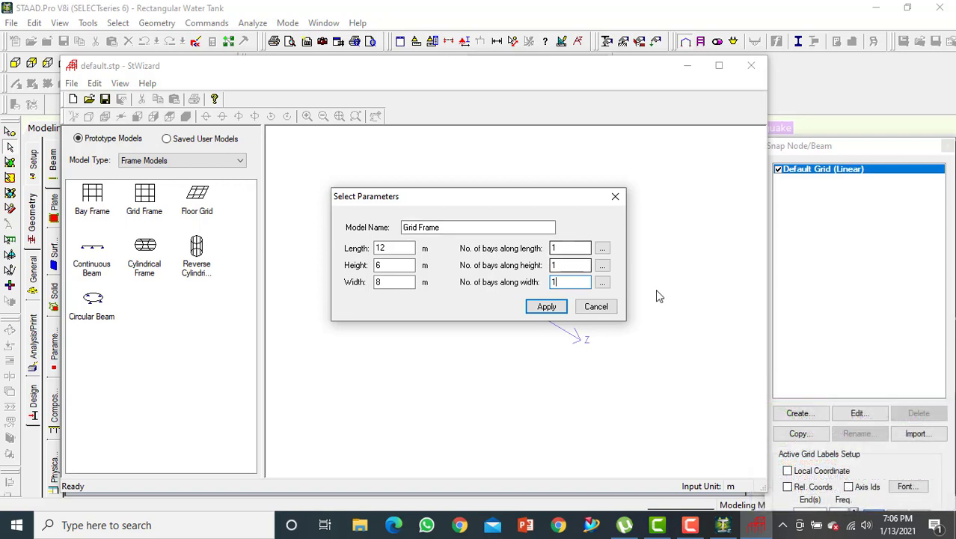
{"action": "left_click", "coordinate": [552, 310]}
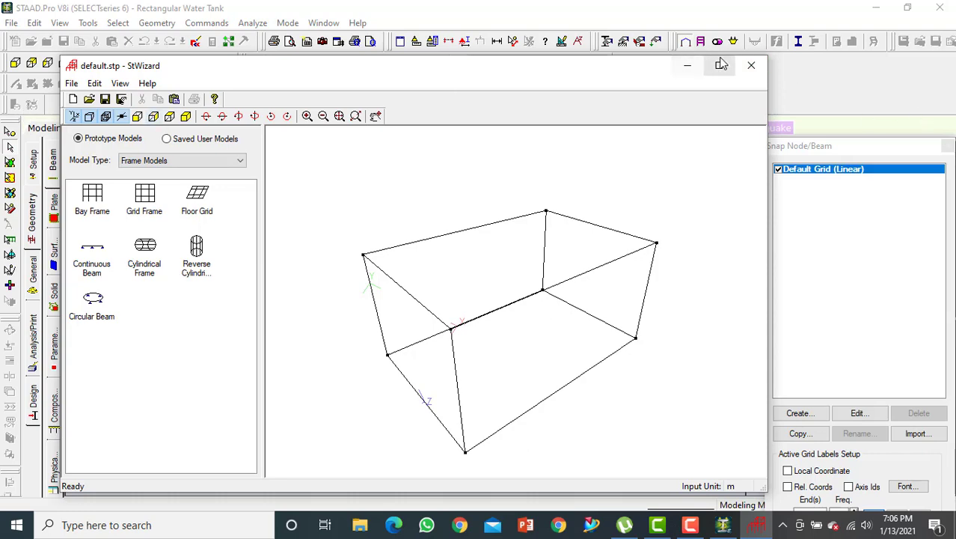
Close the Structure Wizard and transfer the frame into STAAD.Pro at X, Y and Z offsets of 0 m
{"action": "left_click", "coordinate": [751, 66]}
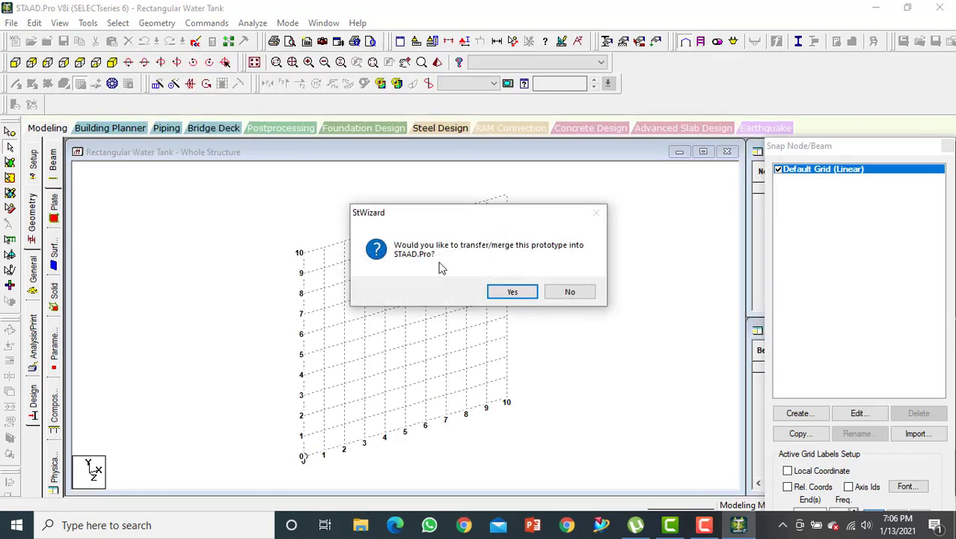
{"action": "left_click", "coordinate": [503, 294]}
{"action": "left_click", "coordinate": [548, 199]}
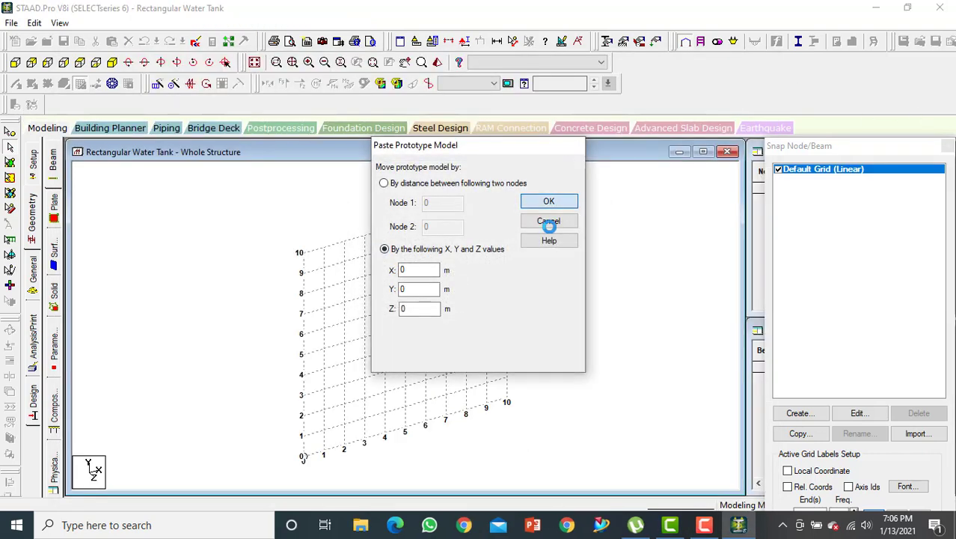
Turn off the snap node/beam grid in the structure view
{"action": "scroll", "coordinate": [463, 324], "scroll_direction": "down", "scroll_amount": 1}
{"action": "middle_click_drag", "start_coordinate": [462, 325], "coordinate": [434, 269]}
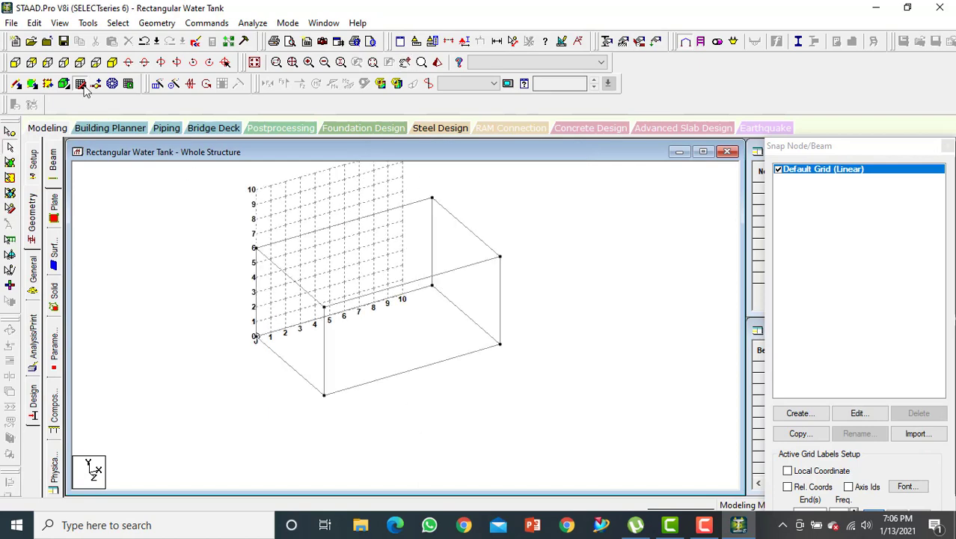
{"action": "left_click", "coordinate": [83, 86]}
Insert 3 equally spaced nodes on each of the two long base beams using the Add 'n' points option
{"action": "scroll", "coordinate": [395, 330], "scroll_direction": "down", "scroll_amount": 1}
{"action": "middle_click_drag", "start_coordinate": [414, 363], "coordinate": [418, 409]}
{"action": "scroll", "coordinate": [417, 318], "scroll_direction": "down", "scroll_amount": 1}
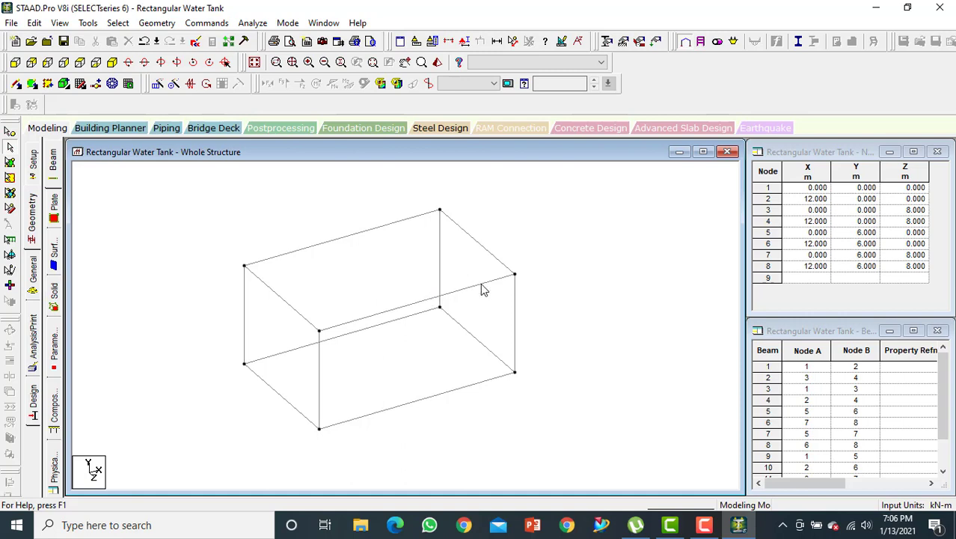
{"action": "middle_click_drag", "start_coordinate": [438, 338], "coordinate": [445, 313]}
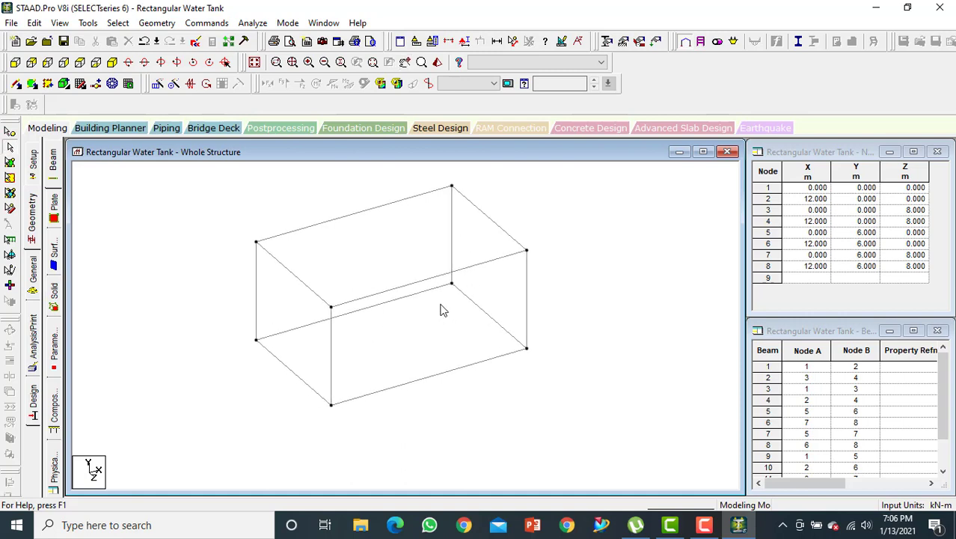
{"action": "left_click", "coordinate": [395, 303]}
{"action": "left_click", "coordinate": [433, 376], "text": "ctrl"}
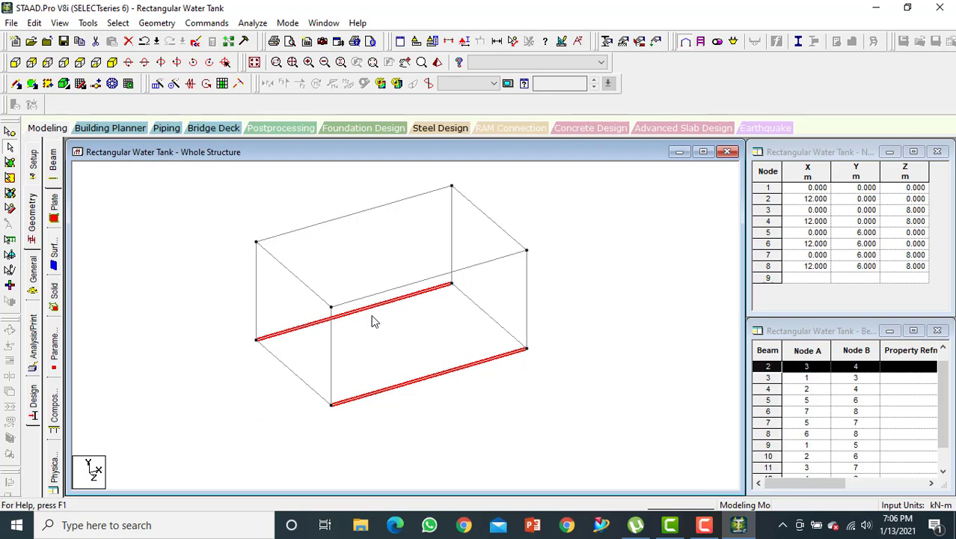
{"action": "right_click", "coordinate": [414, 387]}
{"action": "left_click", "coordinate": [471, 142]}
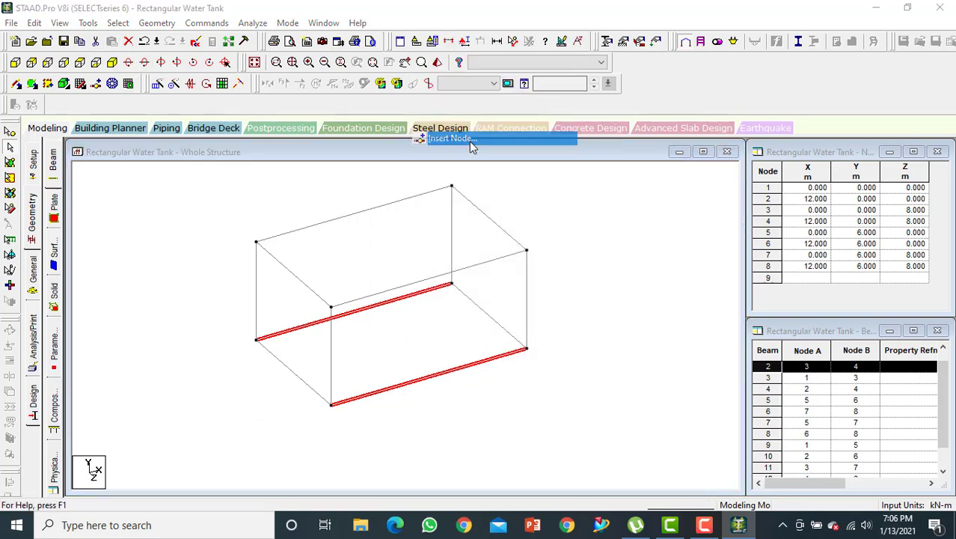
{"action": "left_click_drag", "start_coordinate": [432, 189], "coordinate": [799, 175]}
{"action": "left_click", "coordinate": [763, 285]}
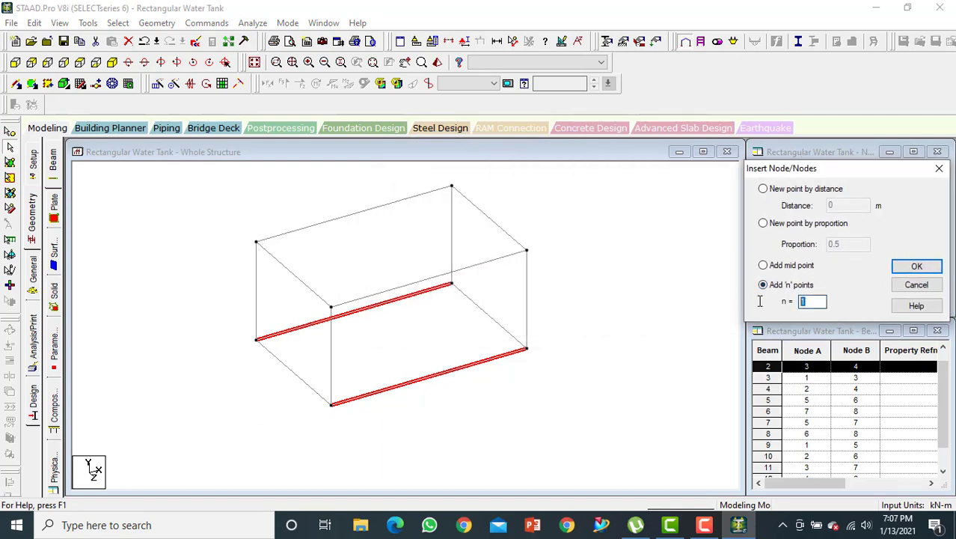
{"action": "type", "text": "3"}
{"action": "left_click", "coordinate": [919, 267]}
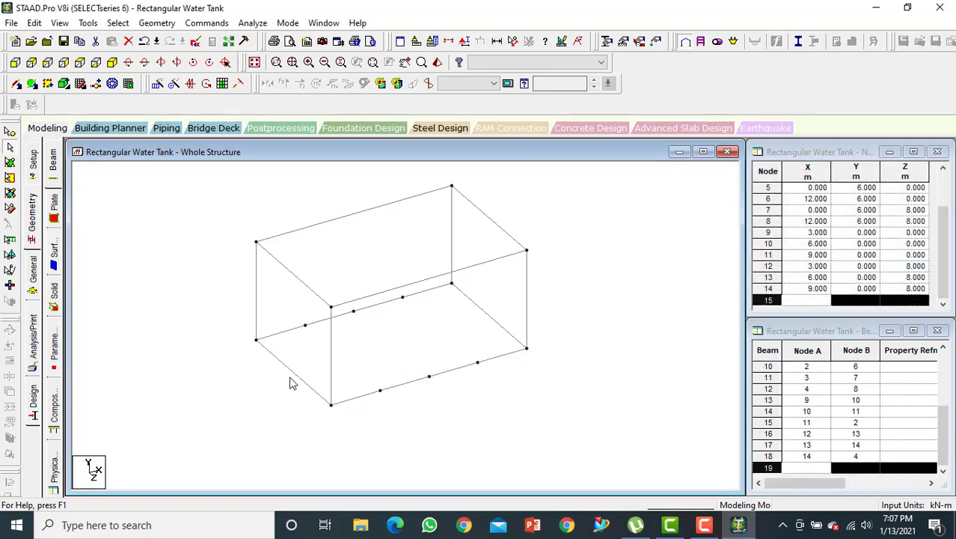
Insert a mid-point node on each of the two short base beams
{"action": "left_click", "coordinate": [296, 378]}
{"action": "left_click", "coordinate": [493, 321], "text": "ctrl"}
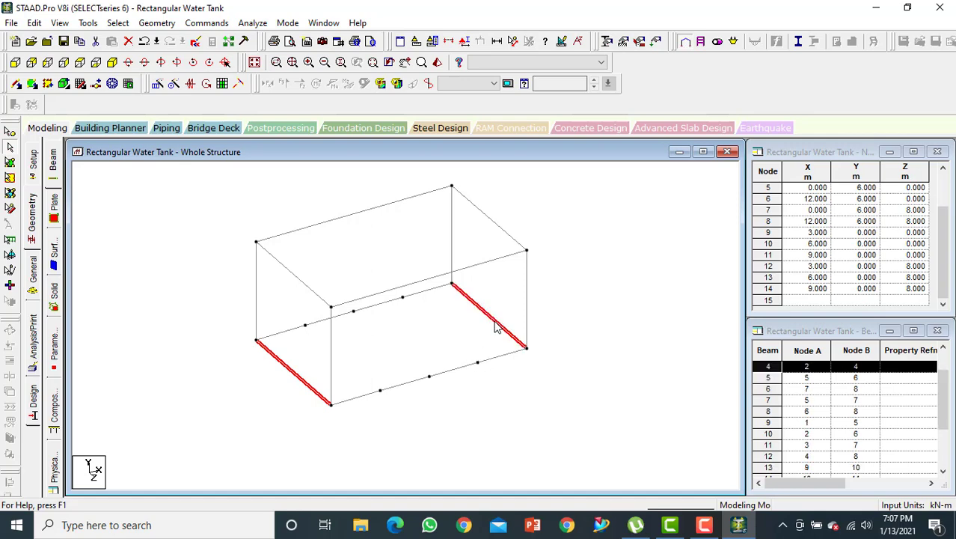
{"action": "right_click", "coordinate": [395, 362]}
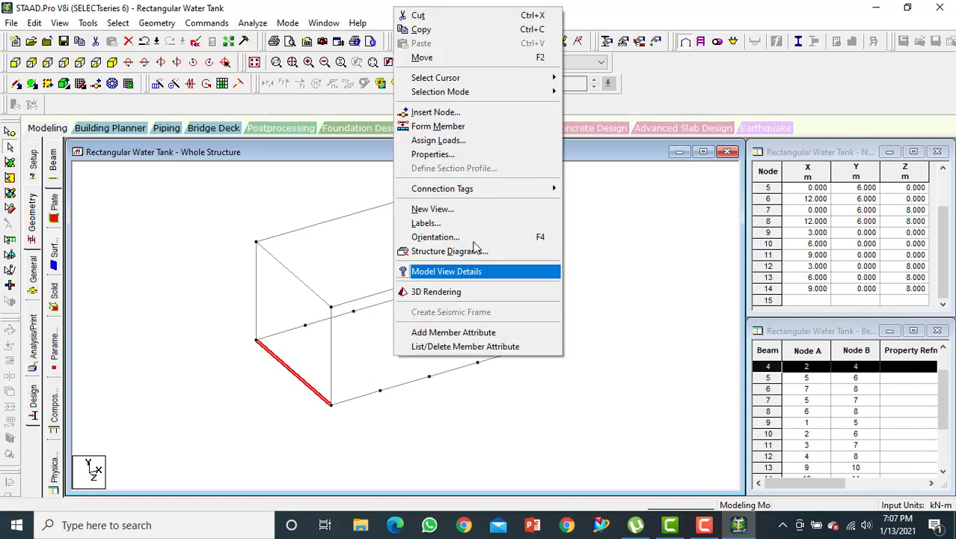
{"action": "left_click", "coordinate": [479, 113]}
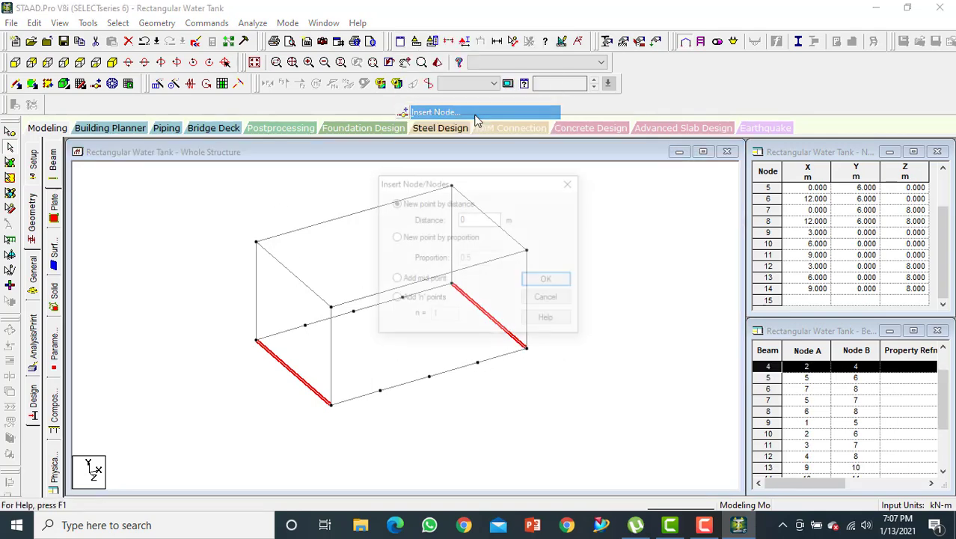
{"action": "left_click", "coordinate": [409, 285]}
{"action": "left_click", "coordinate": [549, 279]}
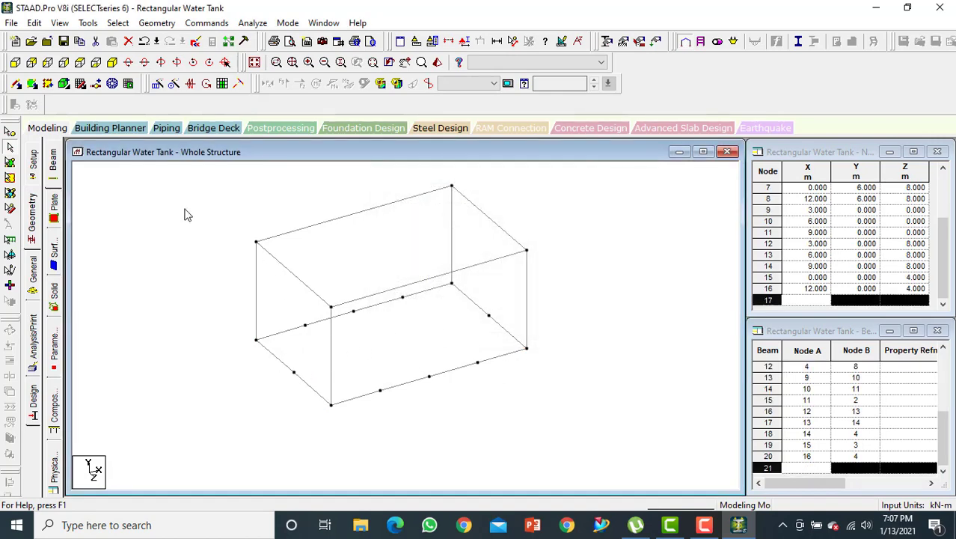
Select all nodes at the frame's base level and connect them with beams along the X axis
{"action": "left_click", "coordinate": [15, 62]}
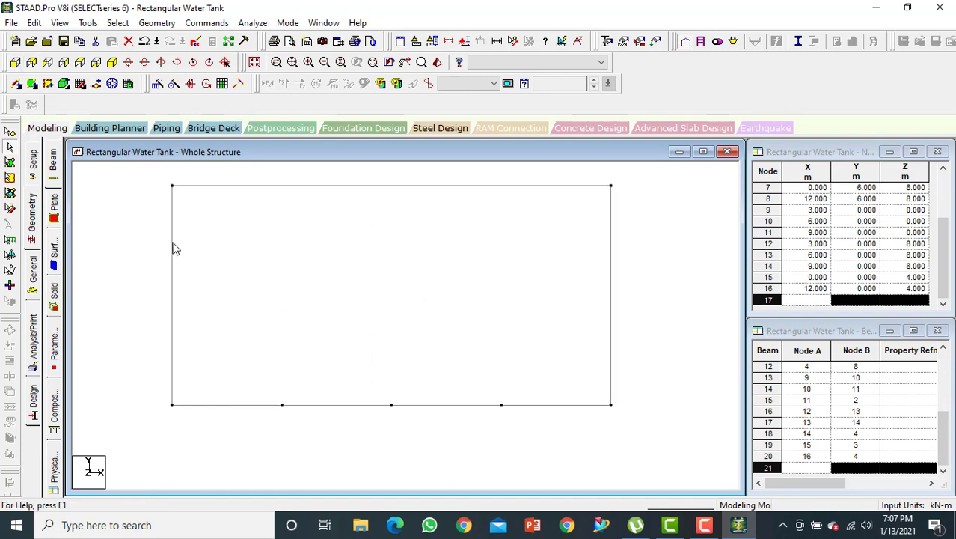
{"action": "scroll", "coordinate": [211, 281], "scroll_direction": "down", "scroll_amount": 3}
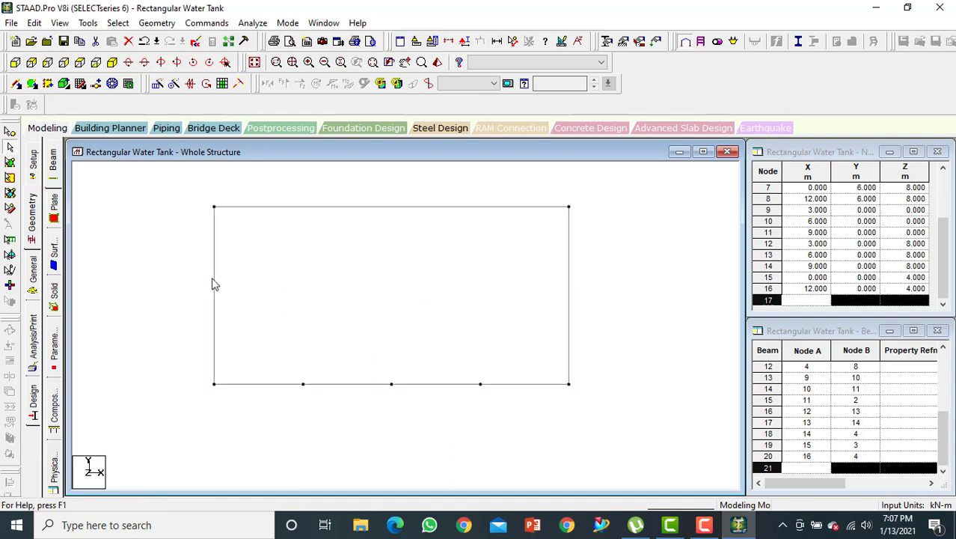
{"action": "left_click", "coordinate": [10, 132]}
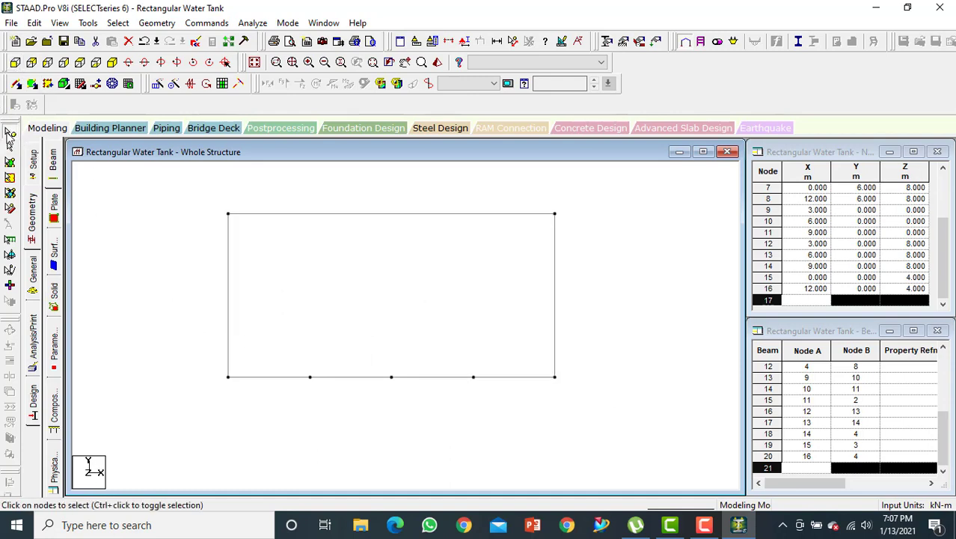
{"action": "left_click_drag", "start_coordinate": [202, 360], "coordinate": [585, 440]}
{"action": "left_click", "coordinate": [111, 63]}
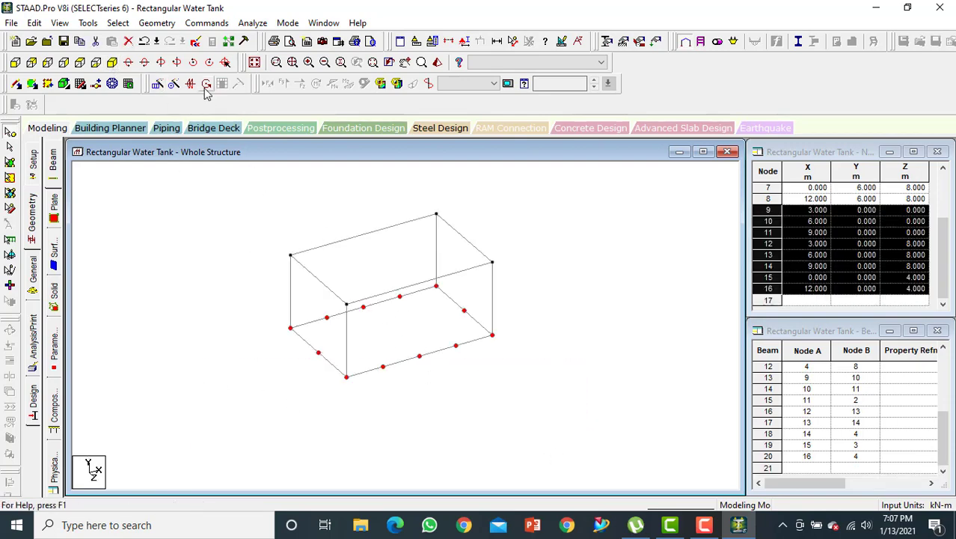
{"action": "left_click", "coordinate": [159, 22]}
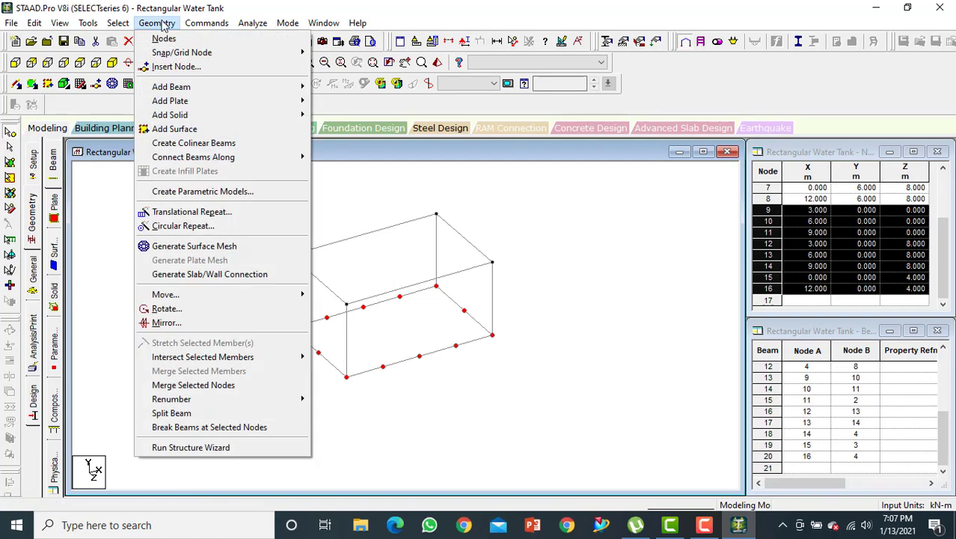
{"action": "mouse_move", "coordinate": [206, 157]}
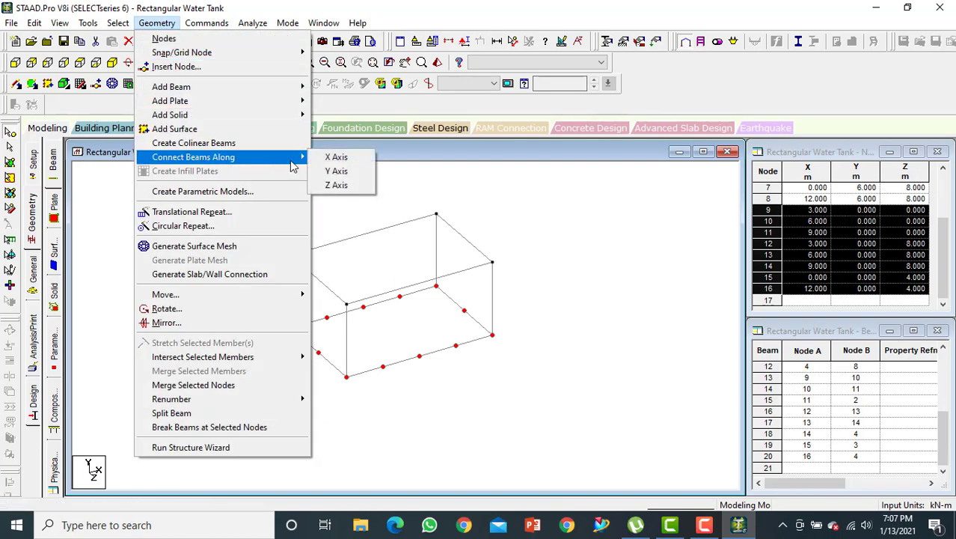
{"action": "left_click", "coordinate": [326, 160]}
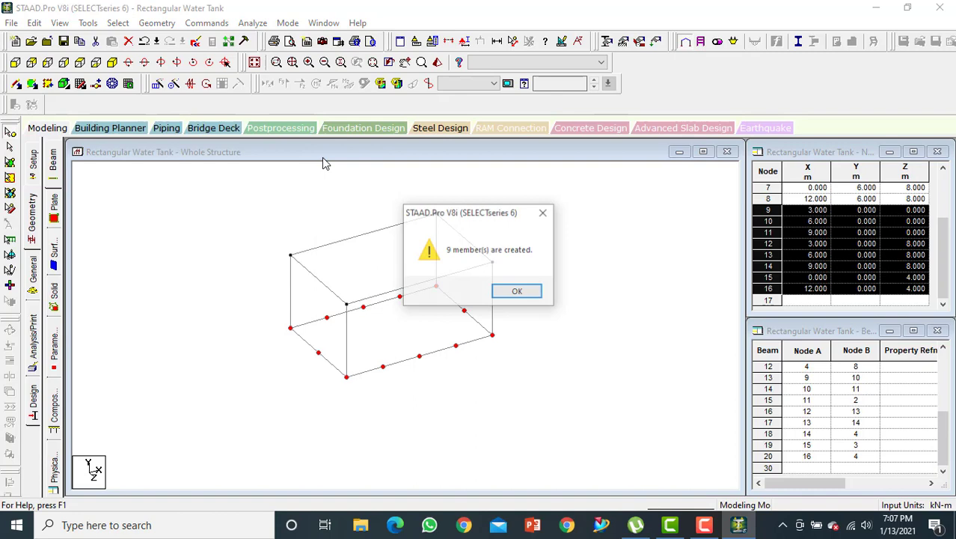
{"action": "left_click", "coordinate": [521, 291]}
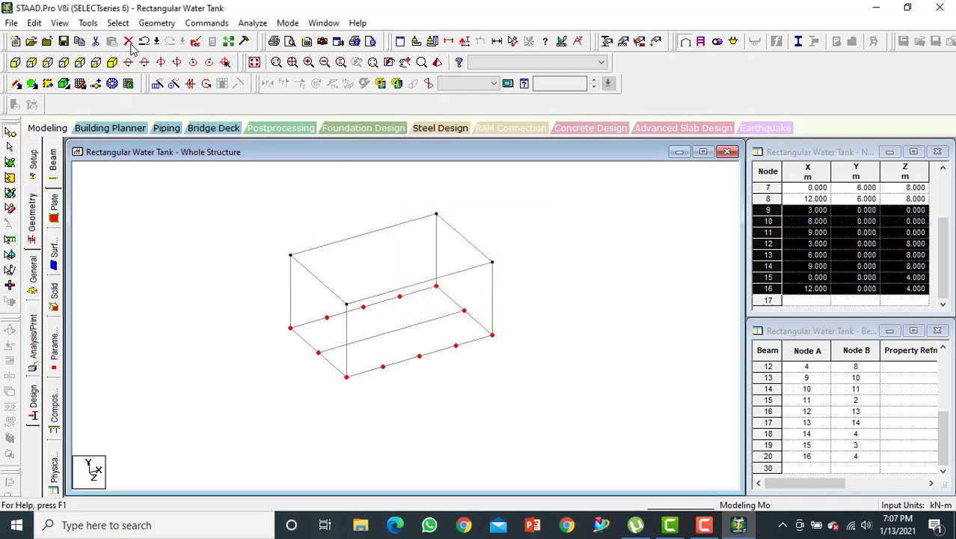
Connect the selected base-level nodes with beams along the Z axis and clear the selection
{"action": "left_click", "coordinate": [156, 23]}
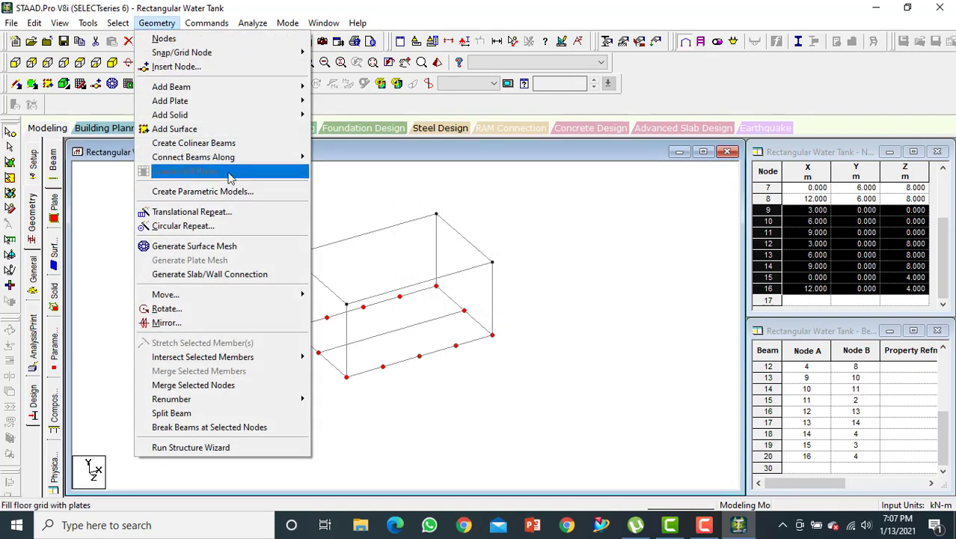
{"action": "mouse_move", "coordinate": [282, 163]}
{"action": "left_click", "coordinate": [337, 185]}
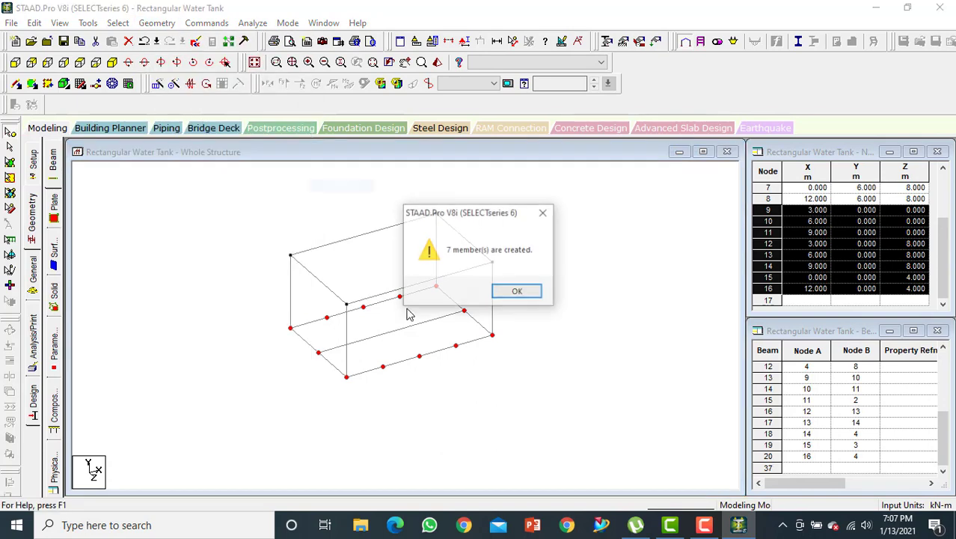
{"action": "left_click", "coordinate": [515, 291]}
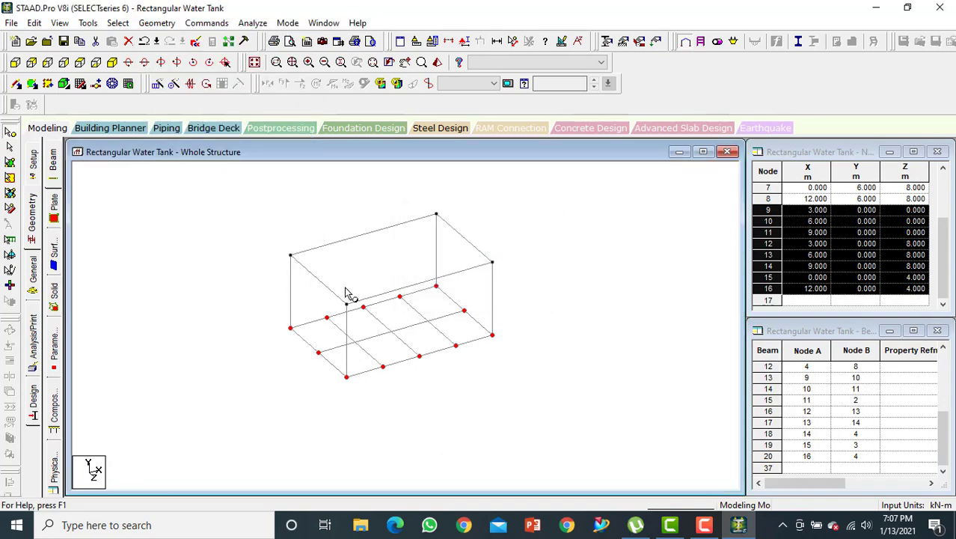
{"action": "left_click", "coordinate": [470, 360]}
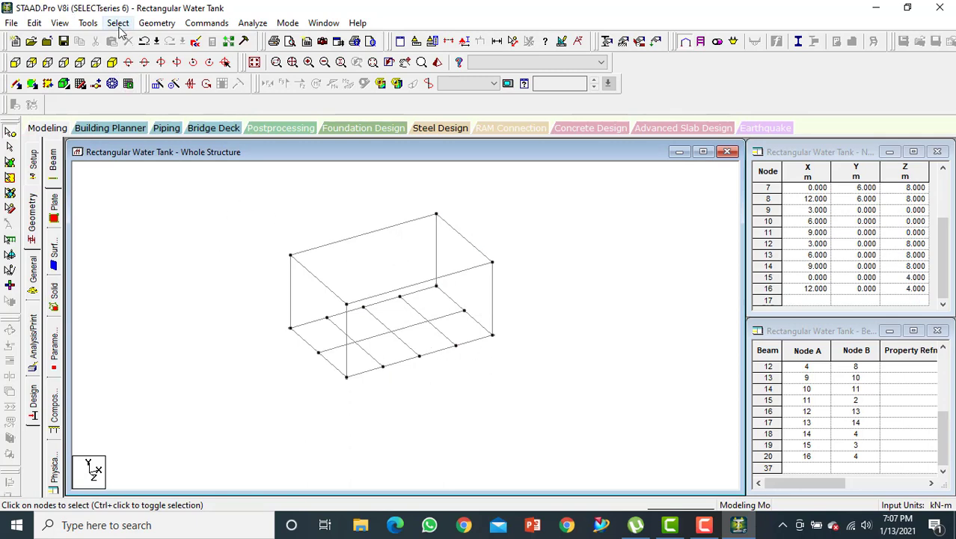
In the front view, select all nodes at the tank's base level and copy them
{"action": "left_click", "coordinate": [14, 62]}
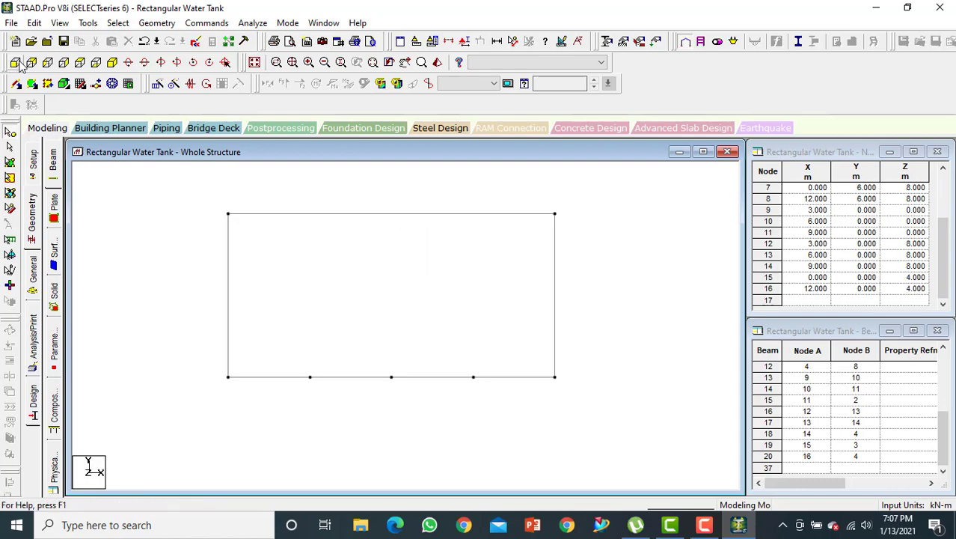
{"action": "scroll", "coordinate": [318, 290], "scroll_direction": "down", "scroll_amount": 3}
{"action": "middle_click_drag", "start_coordinate": [343, 290], "coordinate": [333, 231]}
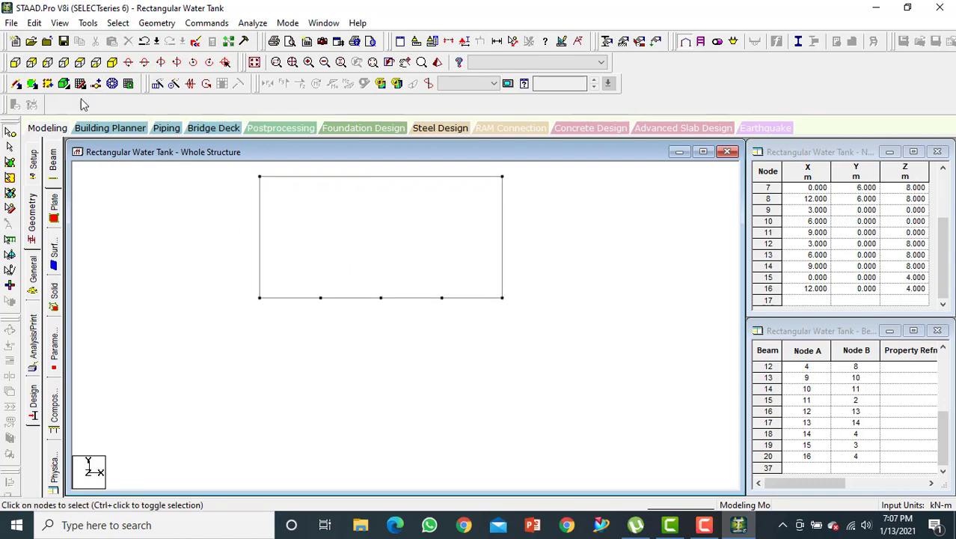
{"action": "left_click", "coordinate": [9, 133]}
{"action": "left_click_drag", "start_coordinate": [222, 278], "coordinate": [604, 374]}
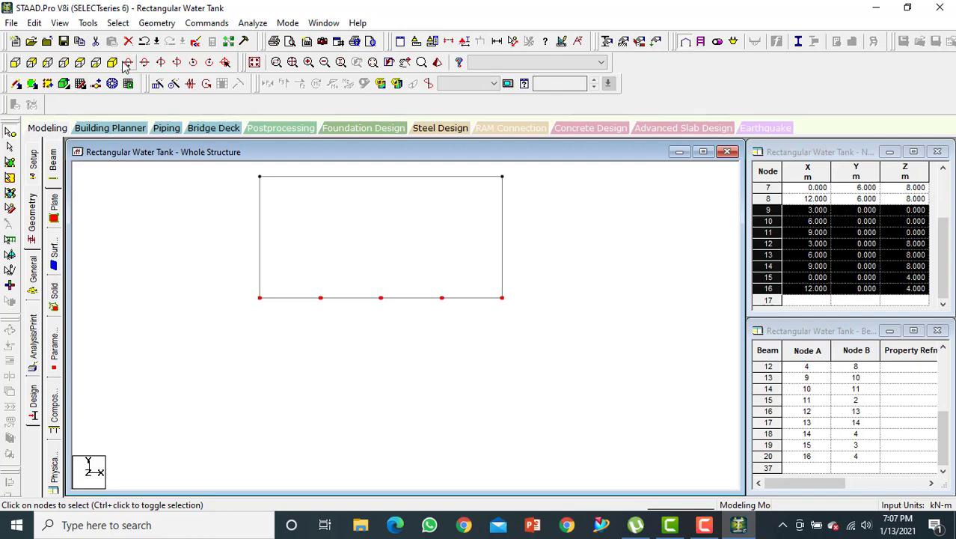
{"action": "right_click", "coordinate": [320, 300]}
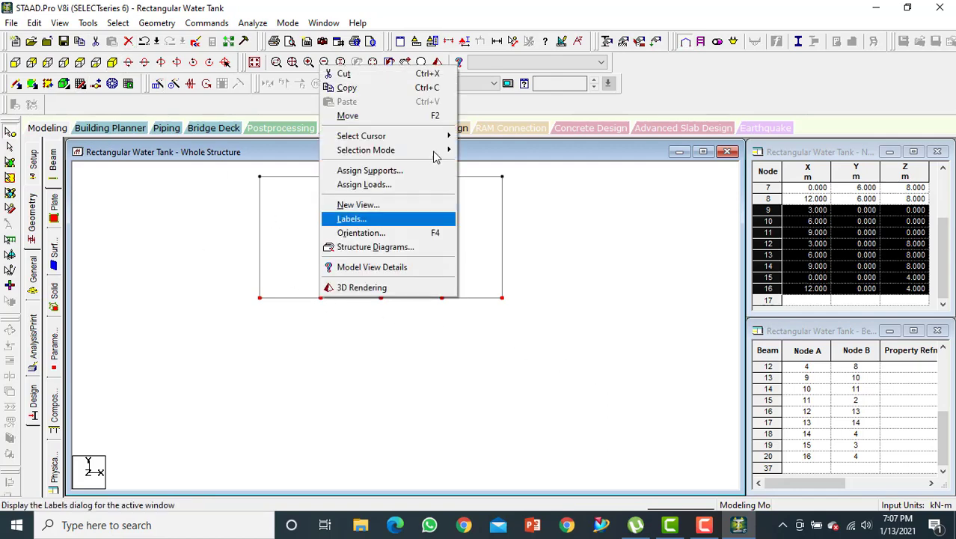
{"action": "left_click", "coordinate": [387, 91]}
Paste the copied nodes below the tank base with offsets of X 0, Y -8 and Z 0 m
{"action": "right_click", "coordinate": [441, 302]}
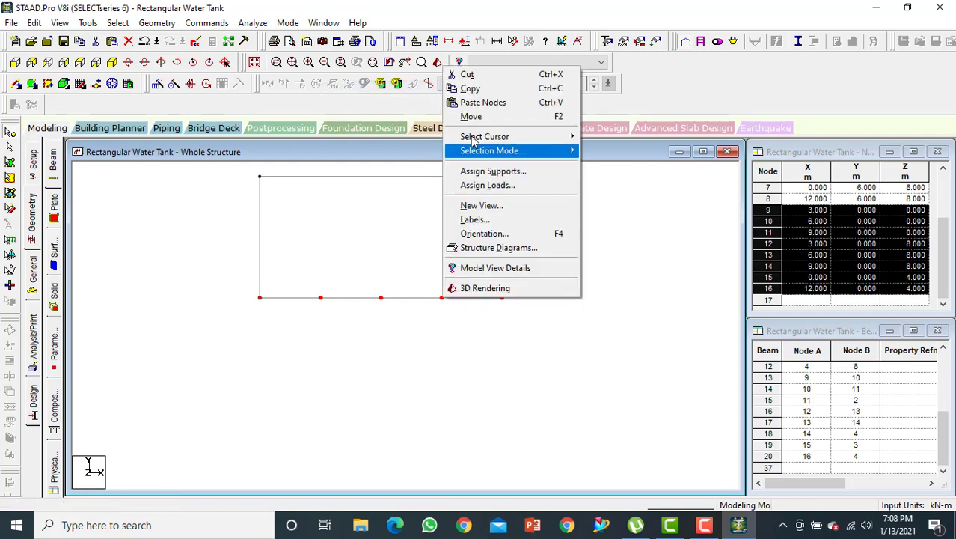
{"action": "left_click", "coordinate": [464, 103]}
{"action": "left_click_drag", "start_coordinate": [422, 289], "coordinate": [375, 289]}
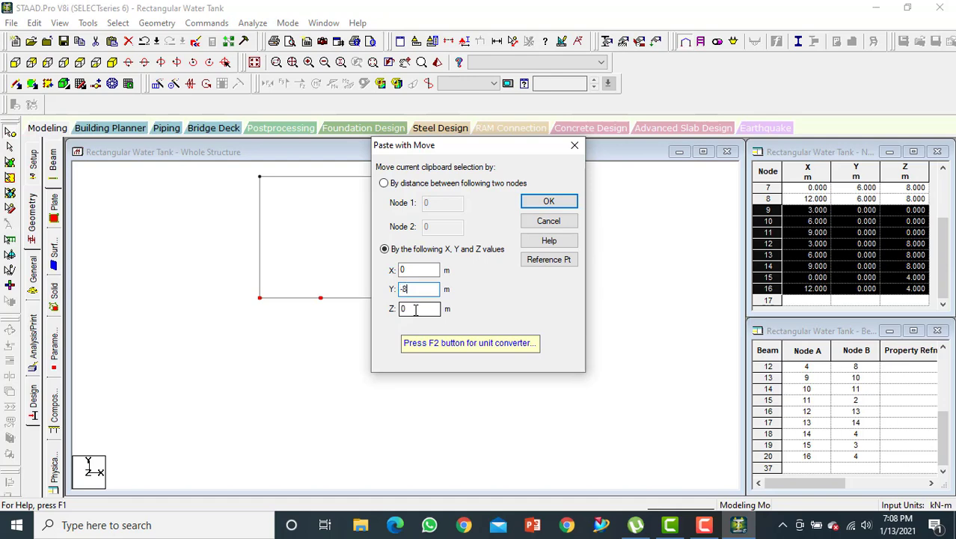
{"action": "left_click", "coordinate": [546, 202]}
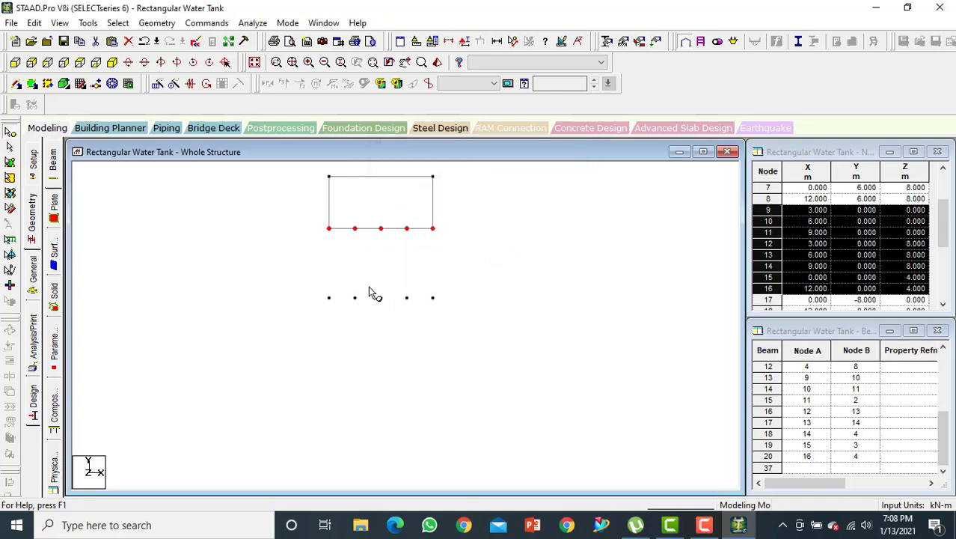
{"action": "left_click", "coordinate": [112, 62]}
{"action": "middle_click_drag", "start_coordinate": [372, 281], "coordinate": [355, 351]}
{"action": "left_click", "coordinate": [402, 346]}
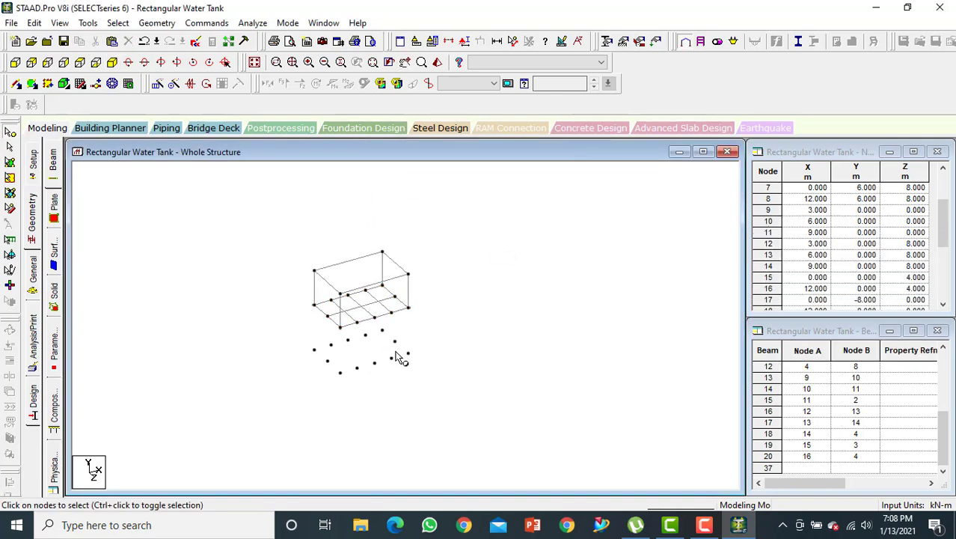
{"action": "scroll", "coordinate": [380, 349], "scroll_direction": "up", "scroll_amount": 5}
{"action": "scroll", "coordinate": [376, 372], "scroll_direction": "down", "scroll_amount": 3}
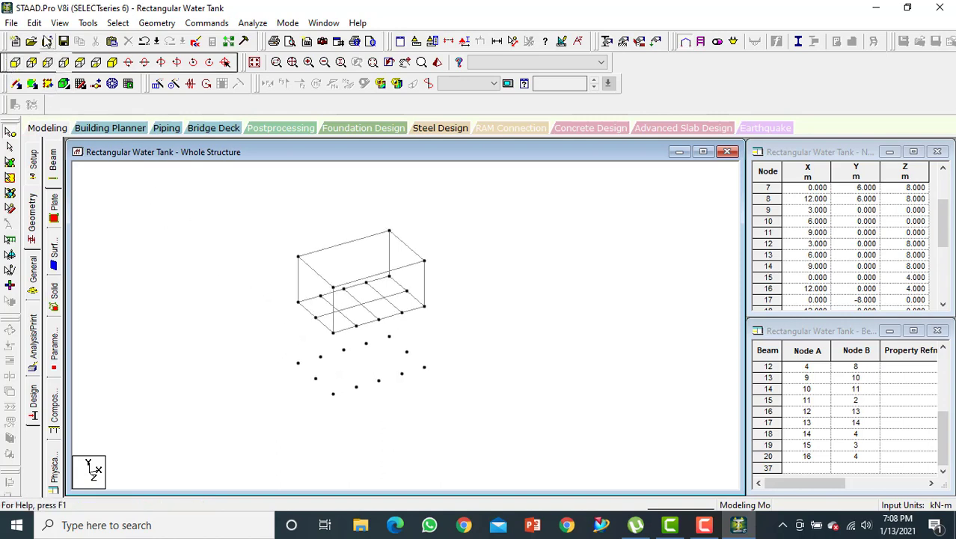
Select the base-level nodes together with the pasted lower nodes and connect them with columns along the Y axis
{"action": "left_click", "coordinate": [15, 63]}
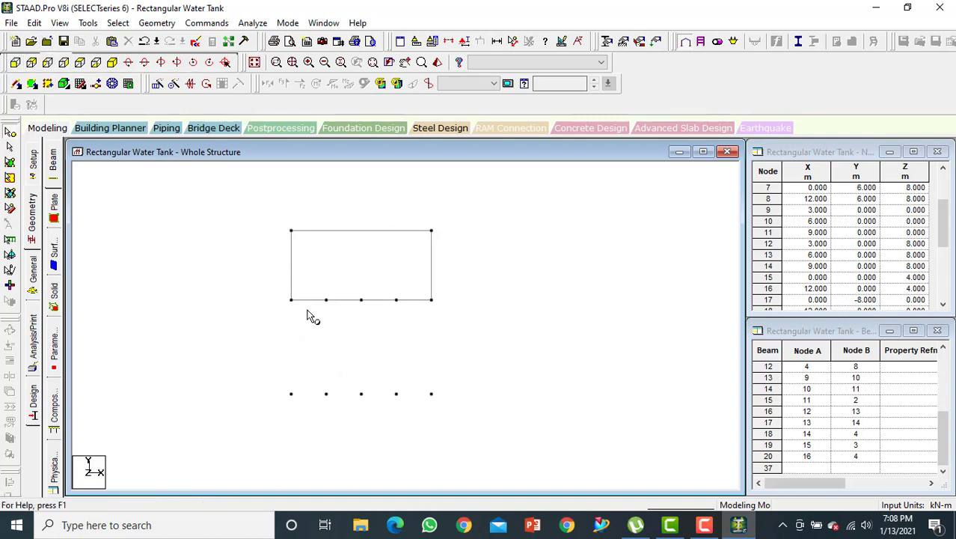
{"action": "left_click_drag", "start_coordinate": [297, 290], "coordinate": [456, 338]}
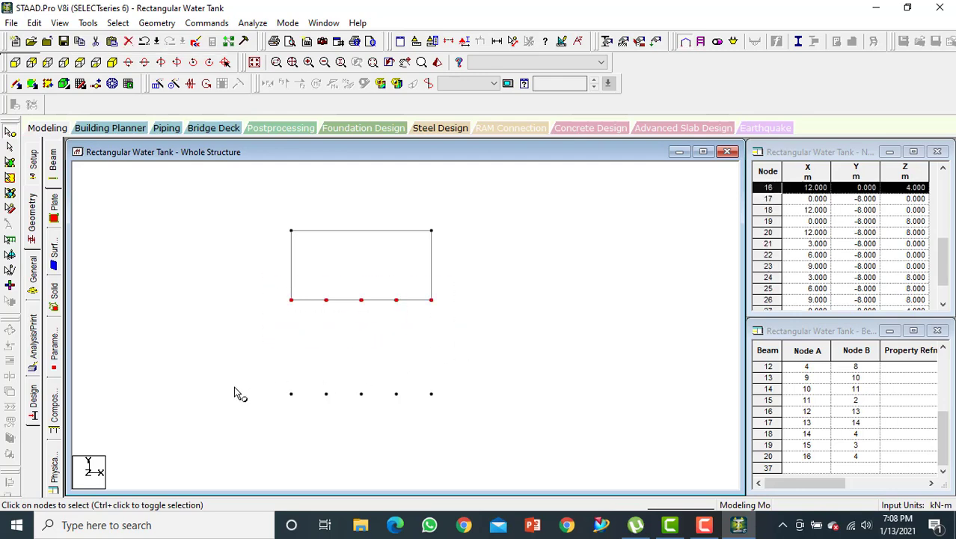
{"action": "left_click_drag", "start_coordinate": [236, 386], "coordinate": [525, 435]}
{"action": "left_click_drag", "start_coordinate": [279, 293], "coordinate": [540, 342], "text": "ctrl"}
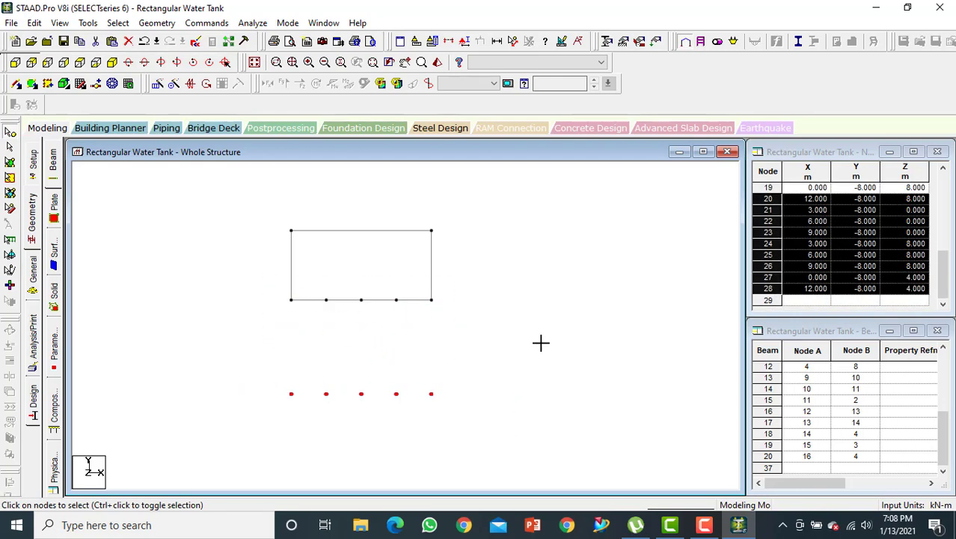
{"action": "left_click", "coordinate": [112, 62]}
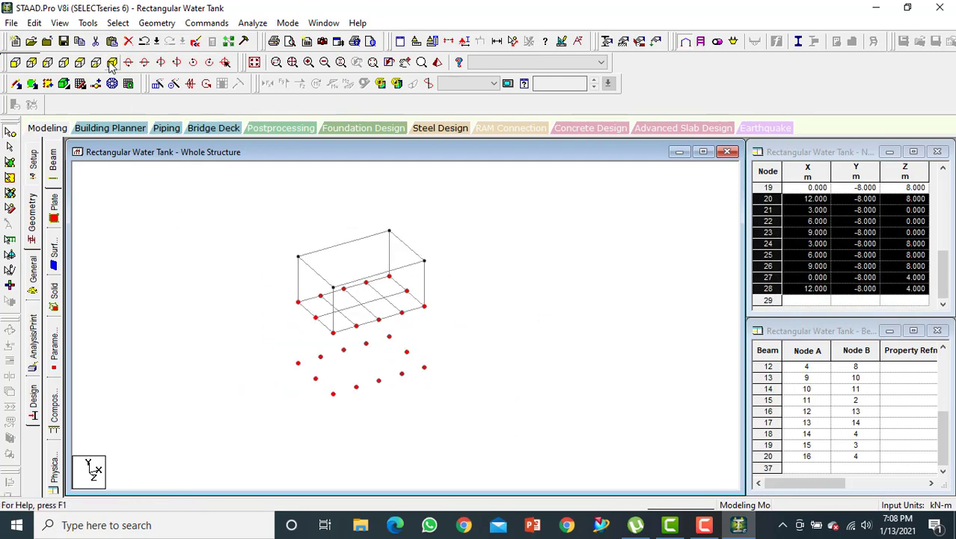
{"action": "left_click", "coordinate": [156, 23]}
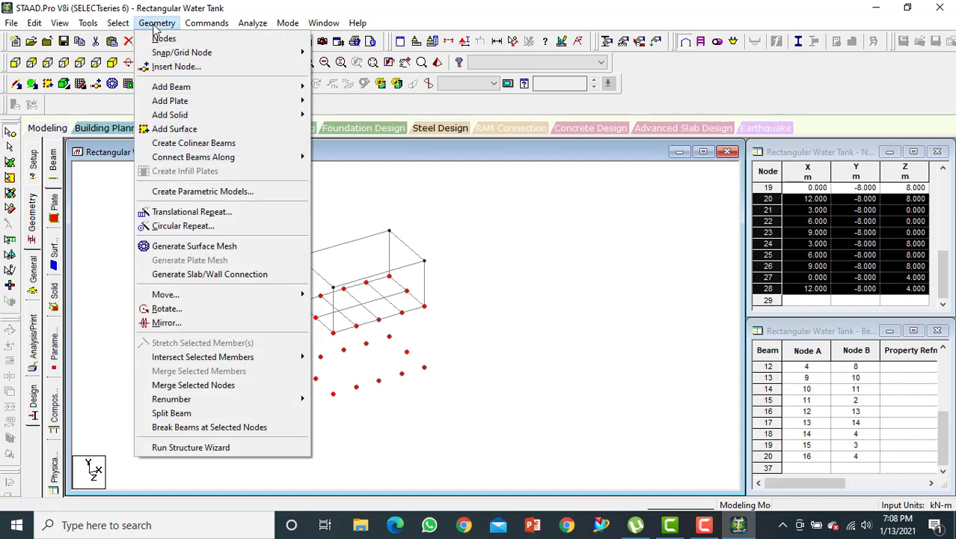
{"action": "mouse_move", "coordinate": [250, 158]}
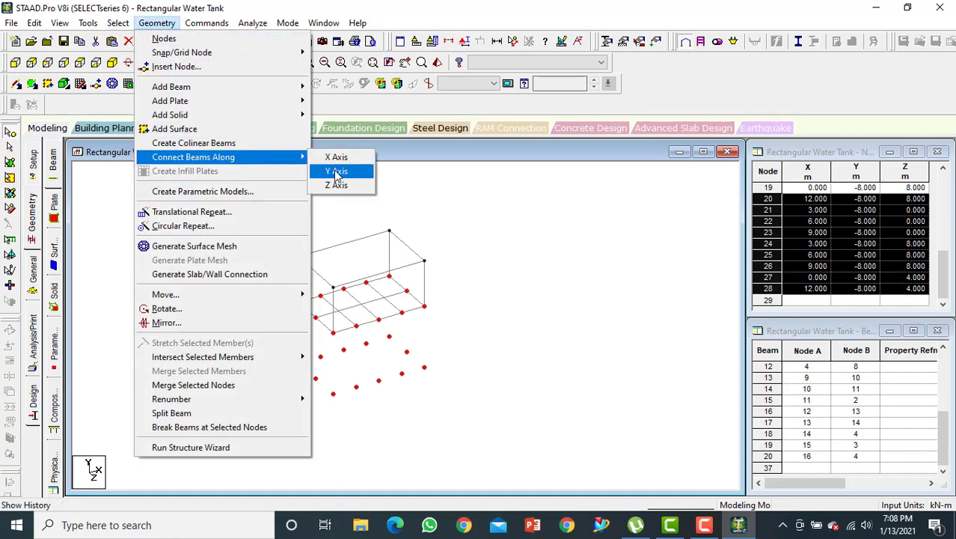
{"action": "left_click", "coordinate": [335, 170]}
{"action": "left_click", "coordinate": [517, 293]}
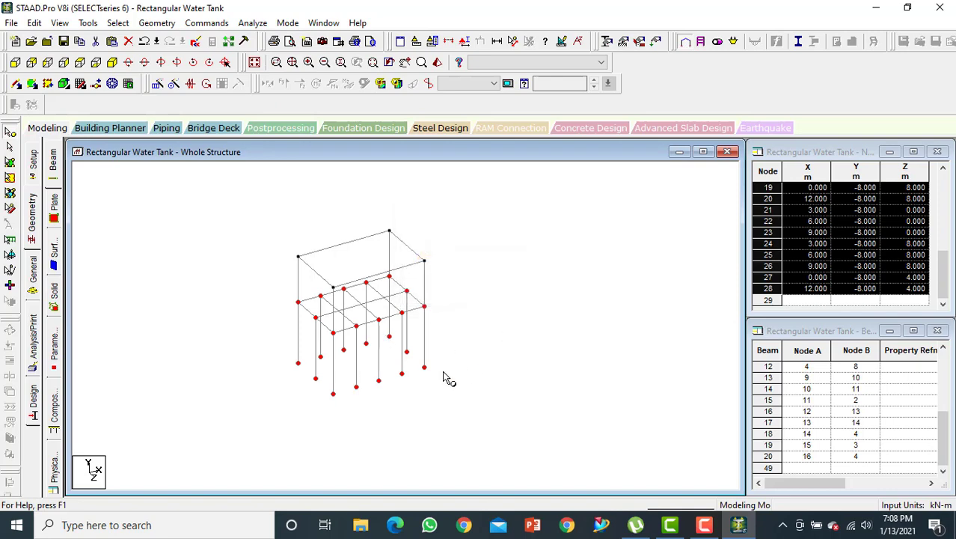
Select all columns below the tank base and insert a mid-point node on each of them
{"action": "left_click", "coordinate": [96, 83]}
{"action": "scroll", "coordinate": [342, 342], "scroll_direction": "up", "scroll_amount": 2}
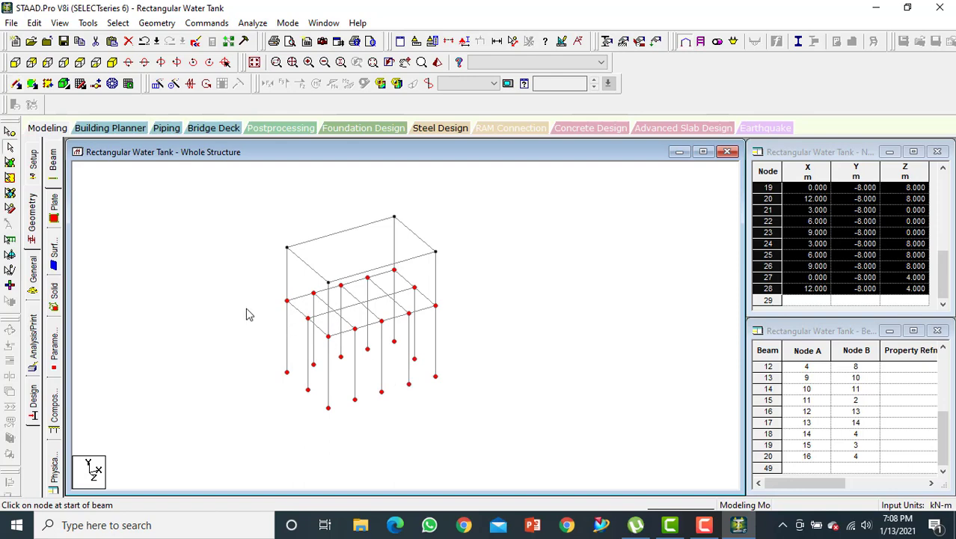
{"action": "left_click", "coordinate": [9, 133]}
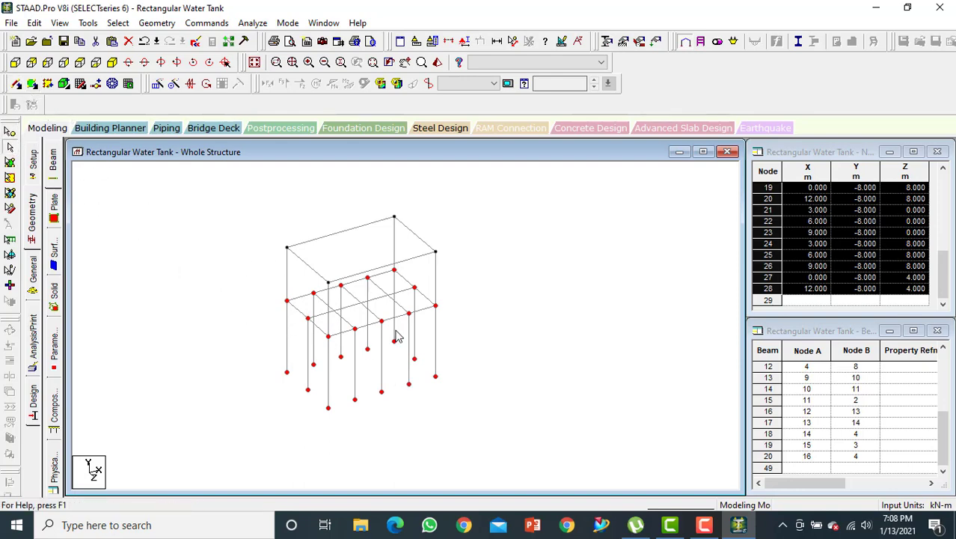
{"action": "left_click", "coordinate": [15, 62]}
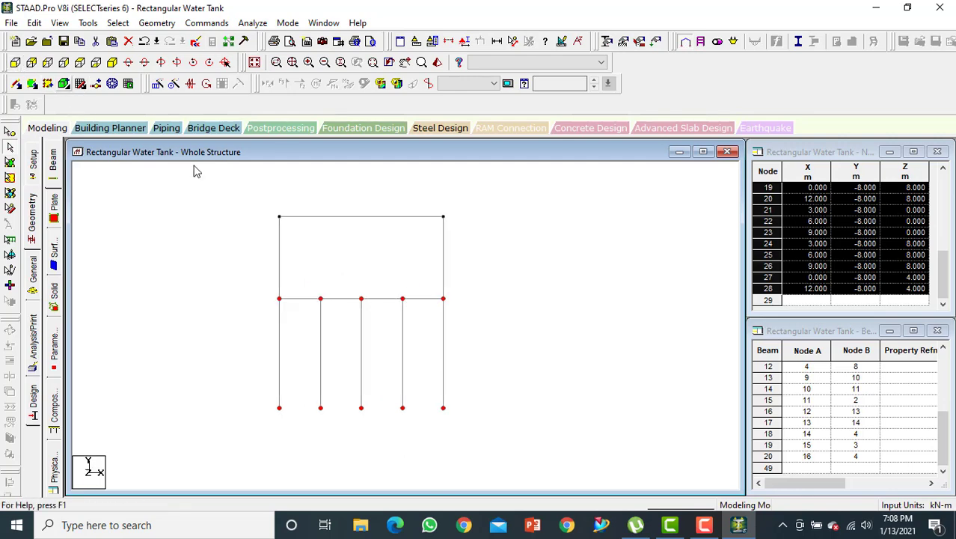
{"action": "left_click", "coordinate": [202, 312]}
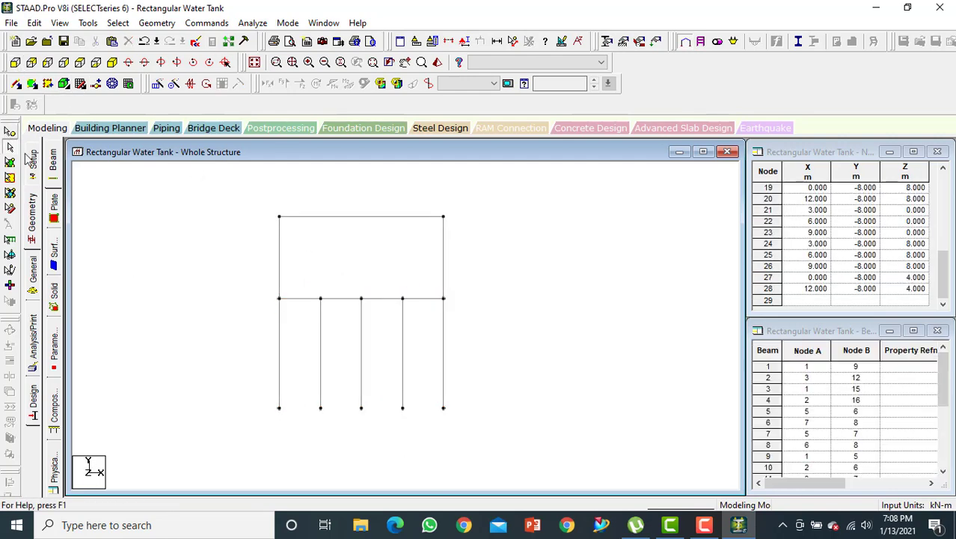
{"action": "left_click_drag", "start_coordinate": [256, 338], "coordinate": [538, 386]}
{"action": "left_click", "coordinate": [112, 62]}
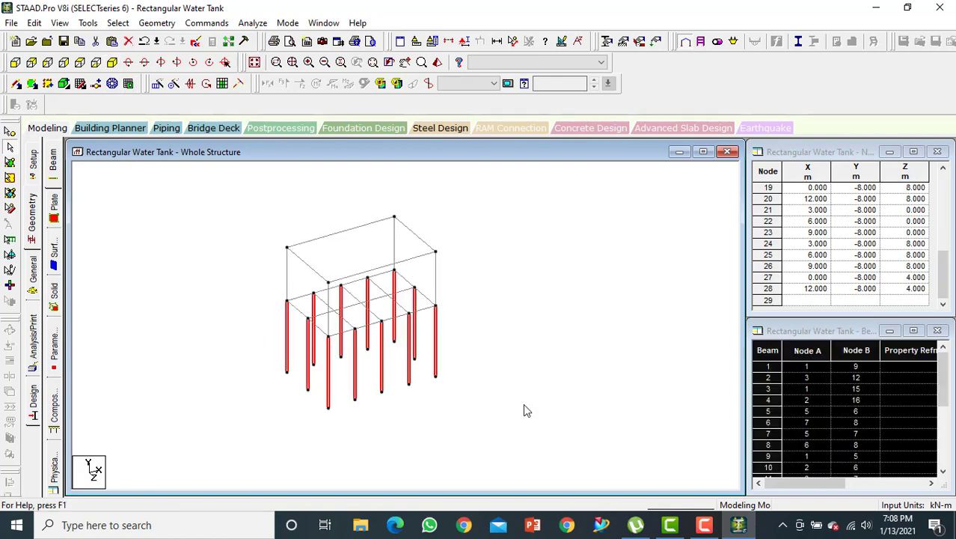
{"action": "right_click", "coordinate": [402, 348]}
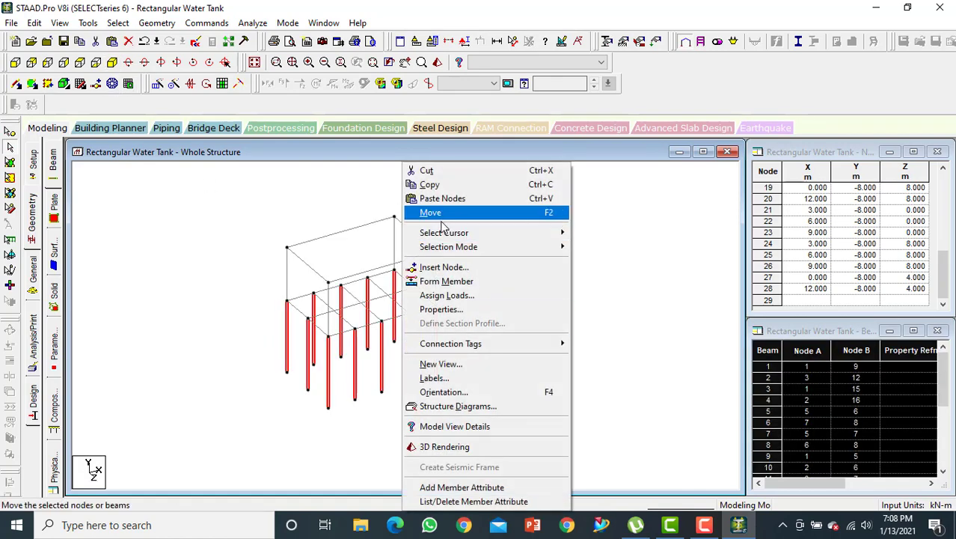
{"action": "left_click", "coordinate": [441, 267]}
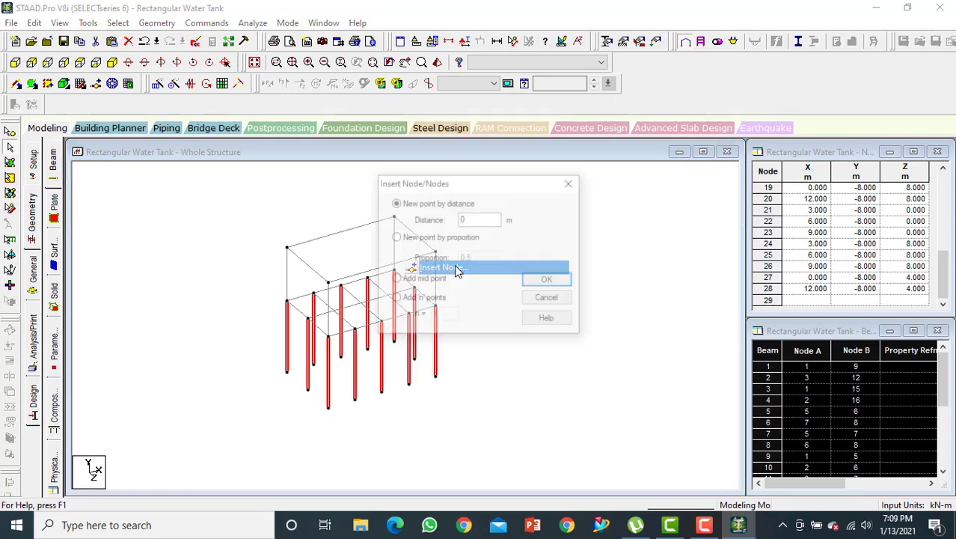
{"action": "left_click", "coordinate": [395, 279]}
{"action": "left_click", "coordinate": [548, 280]}
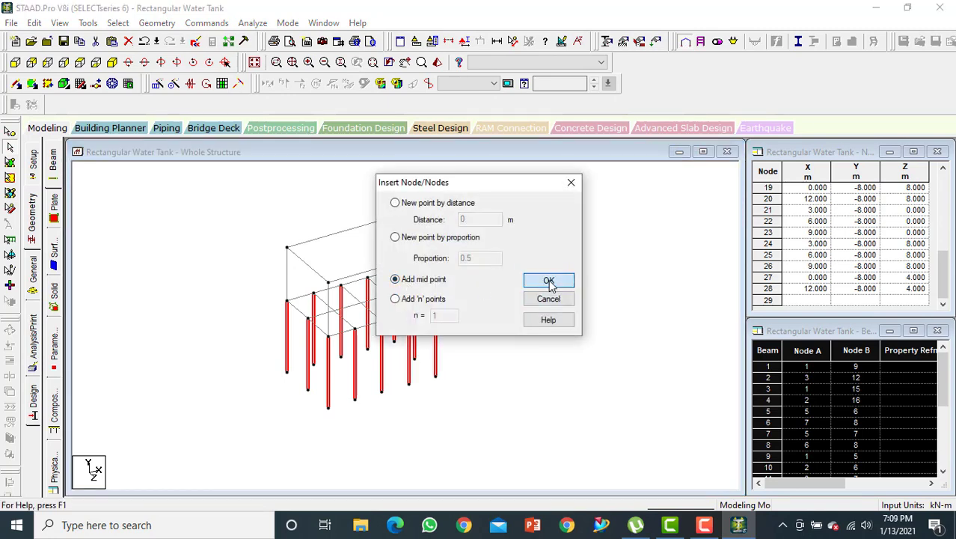
{"action": "scroll", "coordinate": [448, 384], "scroll_direction": "up", "scroll_amount": 4}
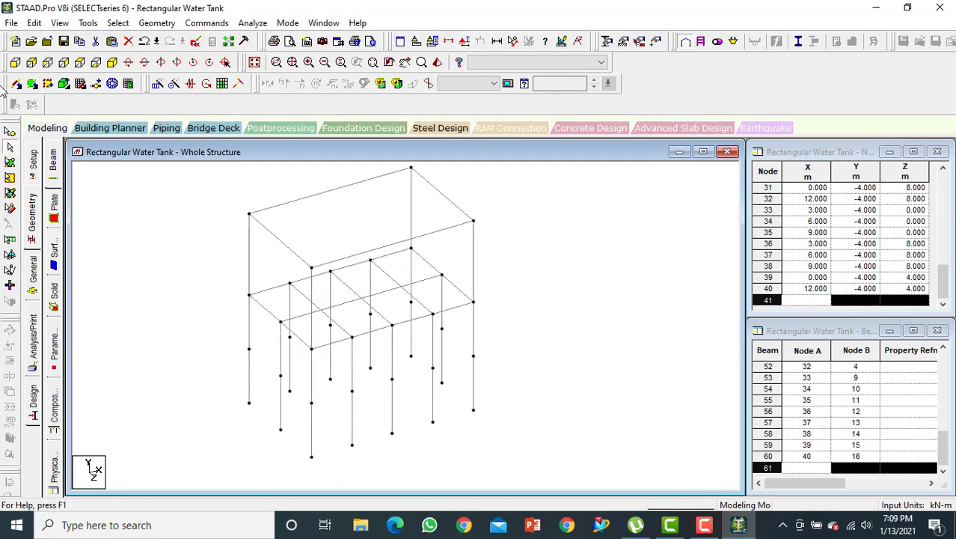
Limit the view to the base beams and columns using the Section tool's Select to View option, shown isometrically
{"action": "left_click", "coordinate": [15, 64]}
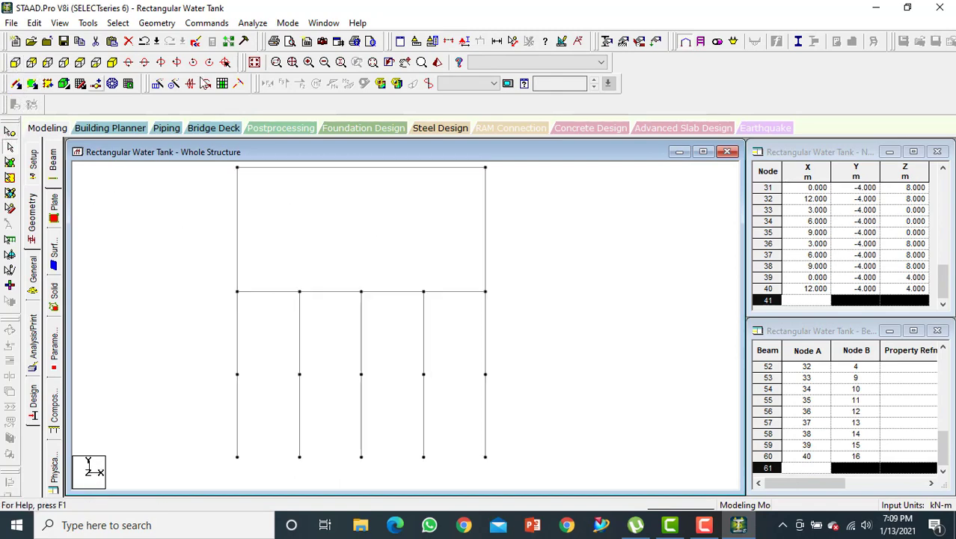
{"action": "scroll", "coordinate": [356, 248], "scroll_direction": "down", "scroll_amount": 2}
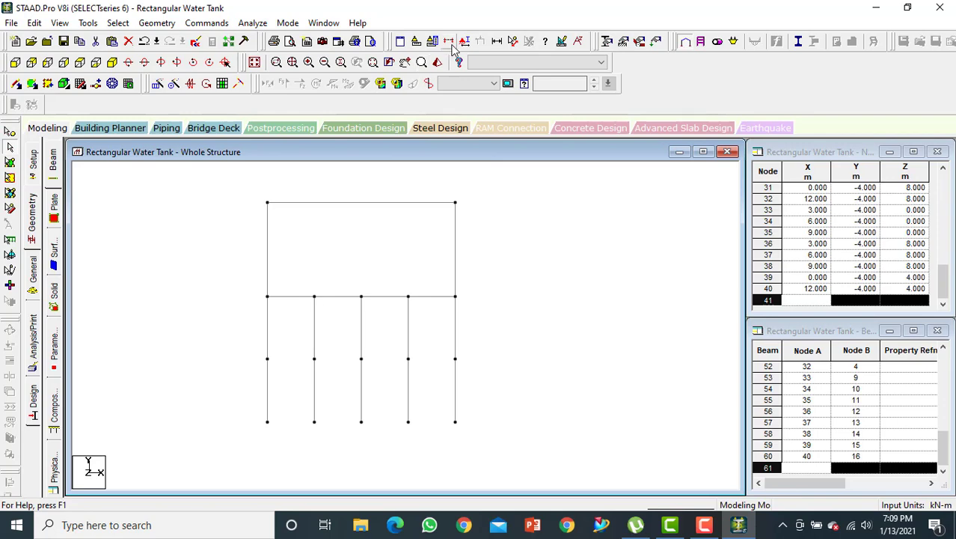
{"action": "left_click", "coordinate": [449, 40]}
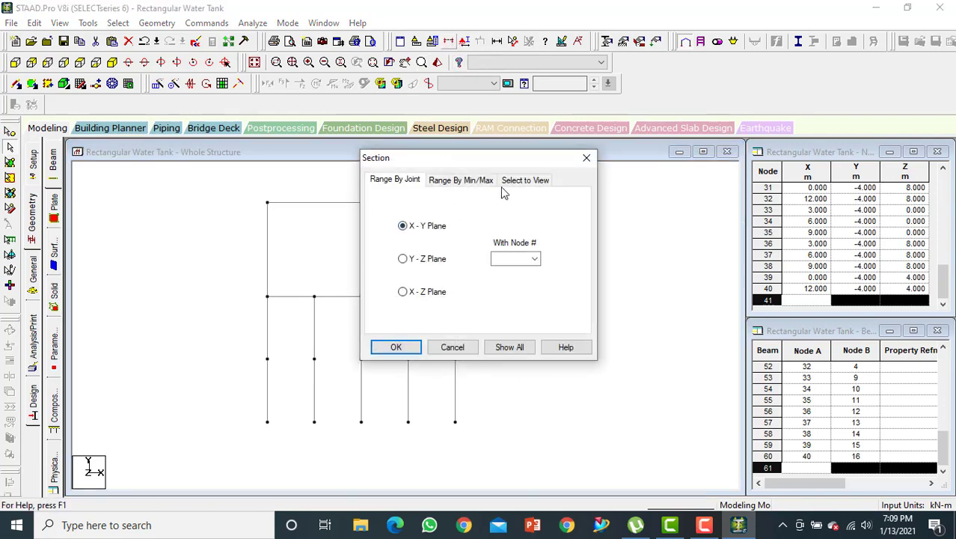
{"action": "left_click", "coordinate": [524, 181]}
{"action": "left_click", "coordinate": [396, 347]}
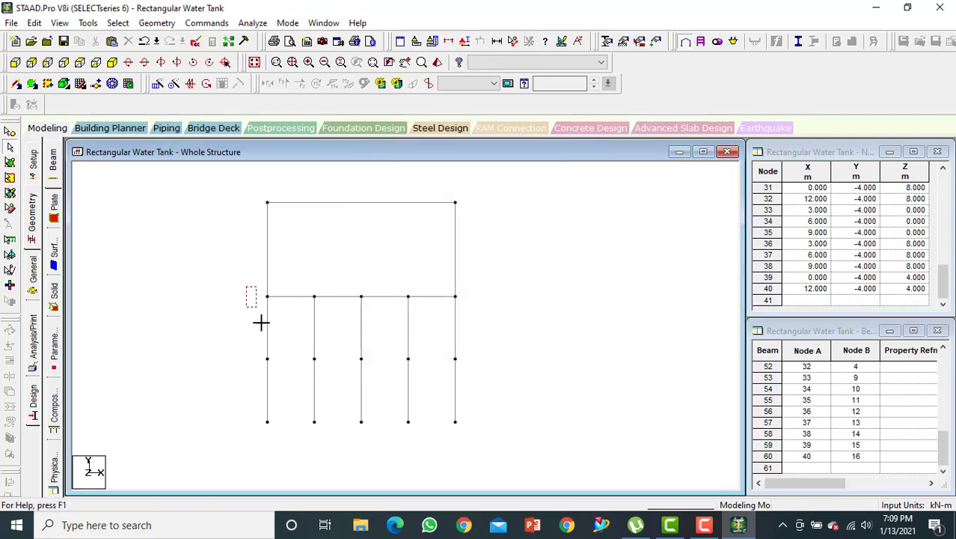
{"action": "left_click_drag", "start_coordinate": [261, 322], "coordinate": [495, 469]}
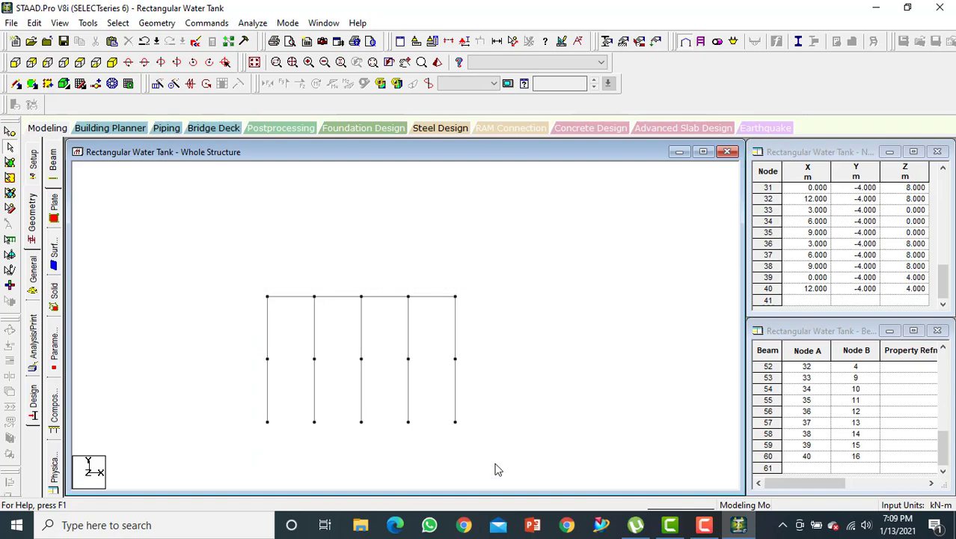
{"action": "left_click", "coordinate": [112, 62]}
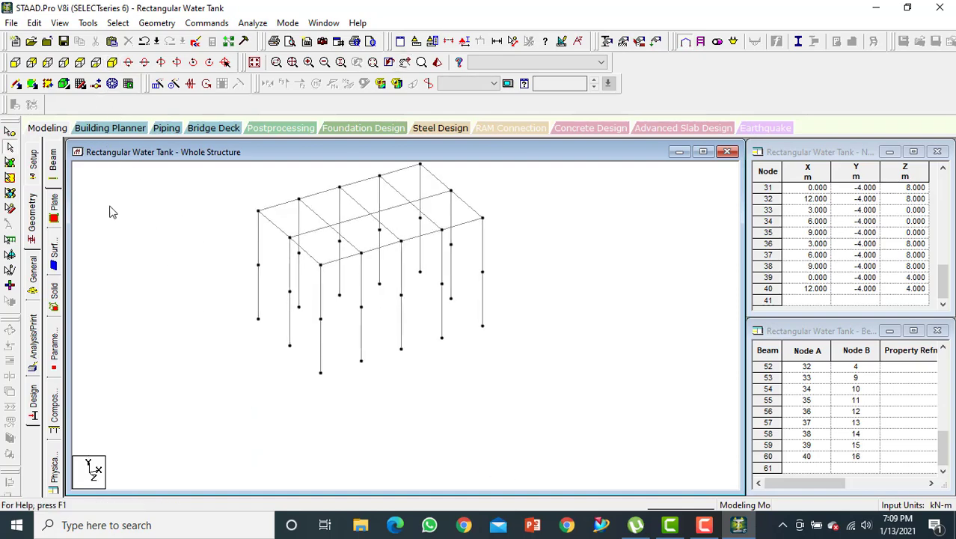
Add beams between the mid-height column nodes at Y -4 m, all the way around the perimeter
{"action": "left_click", "coordinate": [13, 85]}
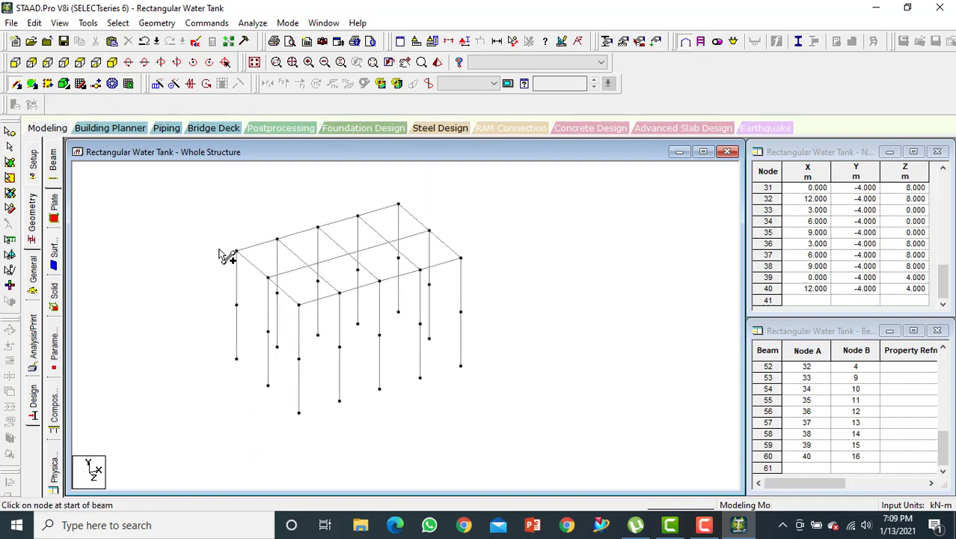
{"action": "mouse_move", "coordinate": [299, 360]}
{"action": "left_mouse_down"}
{"action": "mouse_move", "coordinate": [343, 356]}
{"action": "mouse_move", "coordinate": [340, 347]}
{"action": "mouse_move", "coordinate": [380, 343]}
{"action": "mouse_move", "coordinate": [380, 333]}
{"action": "mouse_move", "coordinate": [421, 338]}
{"action": "mouse_move", "coordinate": [419, 325]}
{"action": "mouse_move", "coordinate": [462, 313]}
{"action": "mouse_move", "coordinate": [399, 259]}
{"action": "mouse_move", "coordinate": [280, 291]}
{"action": "mouse_move", "coordinate": [244, 316]}
{"action": "mouse_move", "coordinate": [237, 305]}
{"action": "mouse_move", "coordinate": [300, 358]}
{"action": "left_mouse_up"}
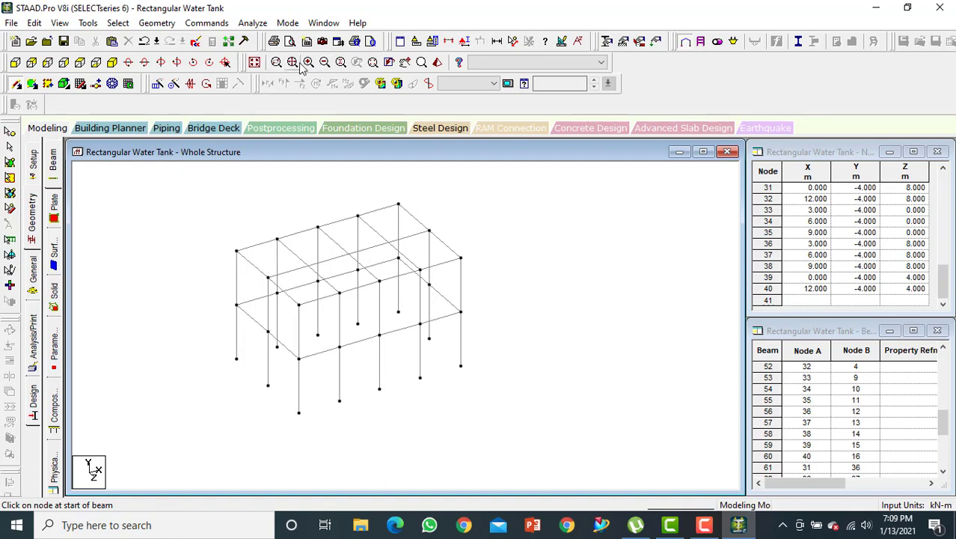
Limit the view to the tank box above the columns with the Section tool's Window / Rubber Band option, shown isometrically
{"action": "left_click", "coordinate": [255, 62]}
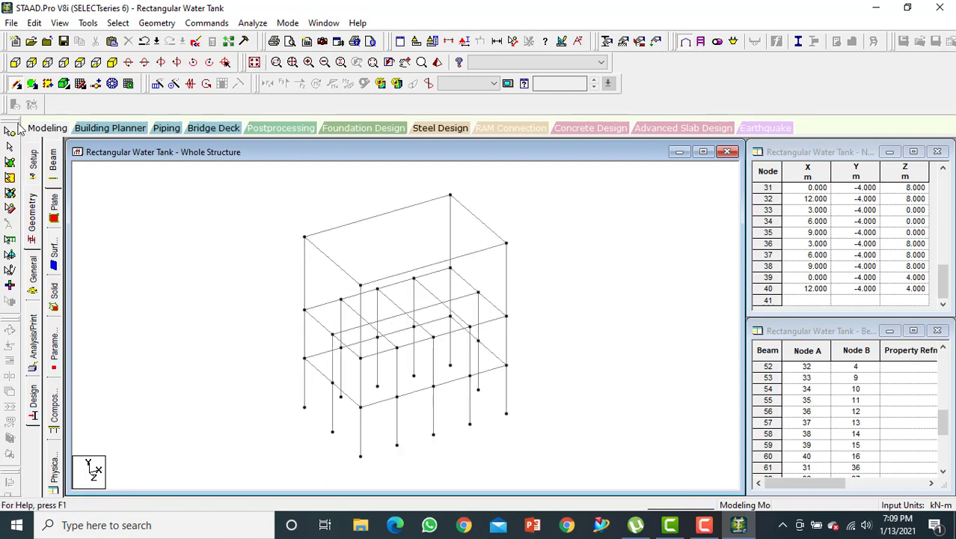
{"action": "left_click", "coordinate": [16, 63]}
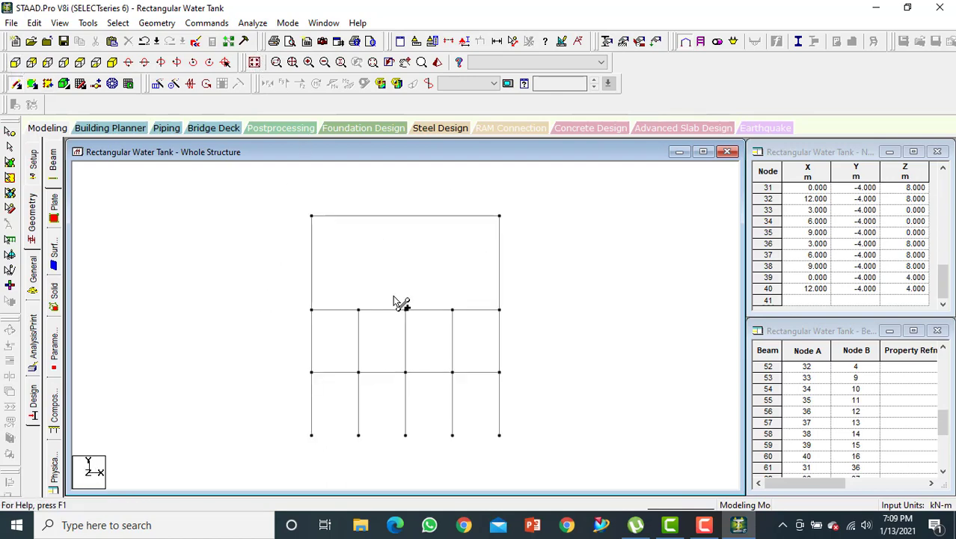
{"action": "left_click", "coordinate": [448, 42]}
{"action": "left_click", "coordinate": [522, 181]}
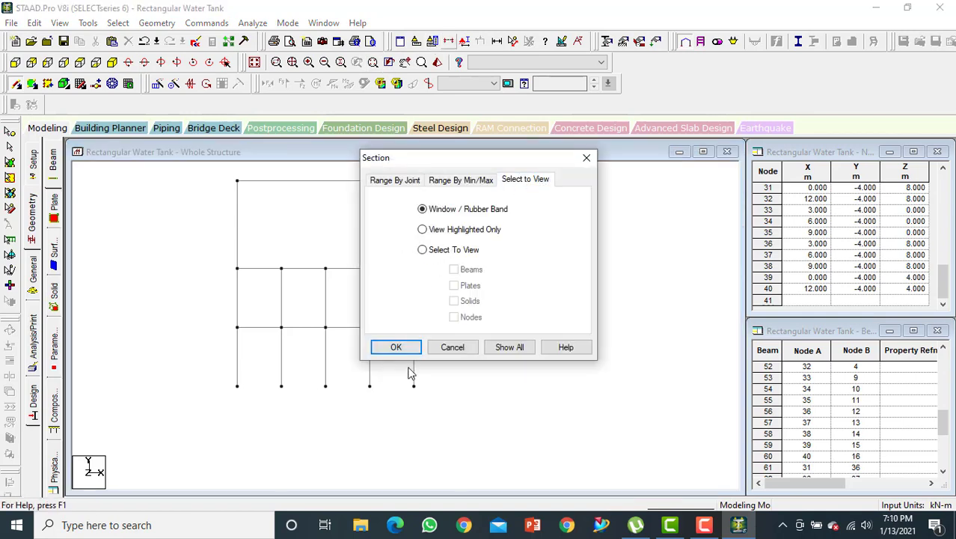
{"action": "left_click", "coordinate": [393, 346]}
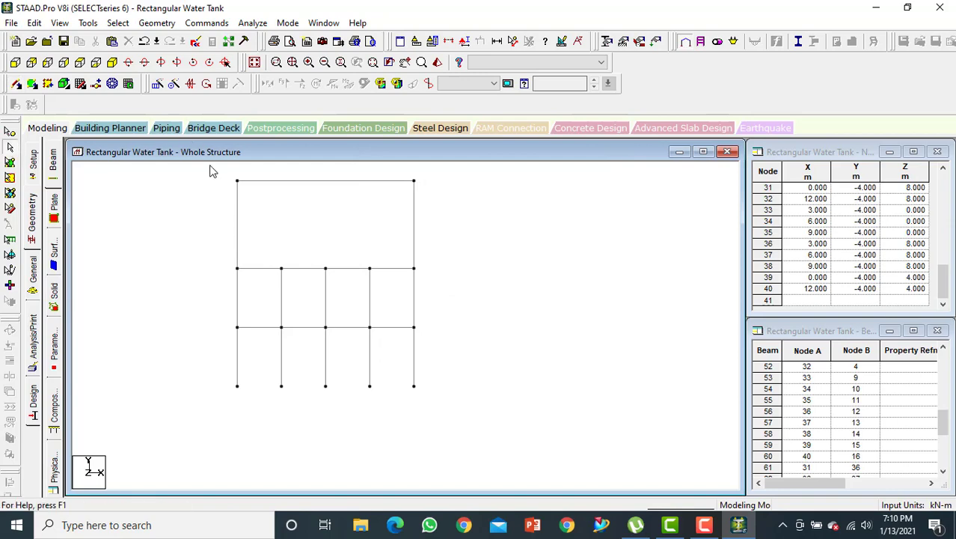
{"action": "left_click", "coordinate": [463, 41]}
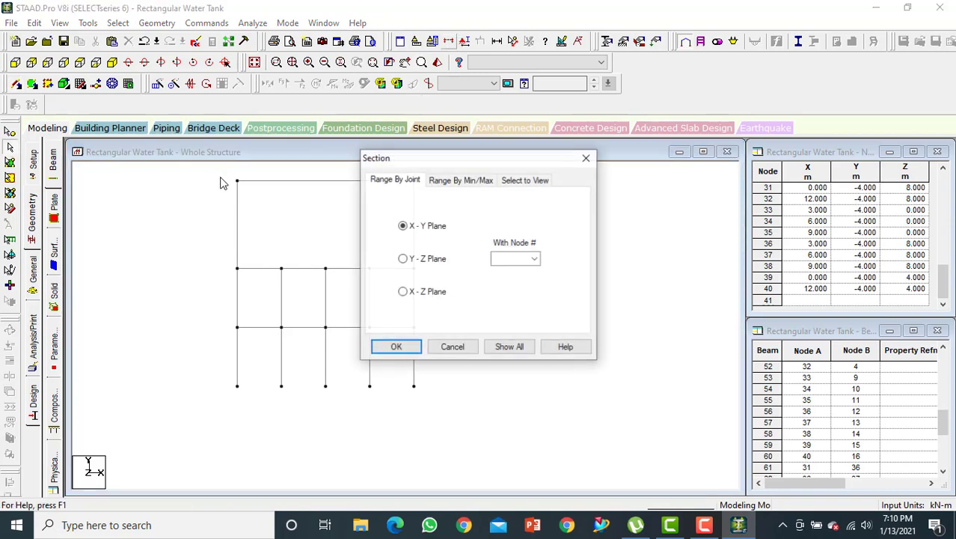
{"action": "left_click", "coordinate": [548, 181]}
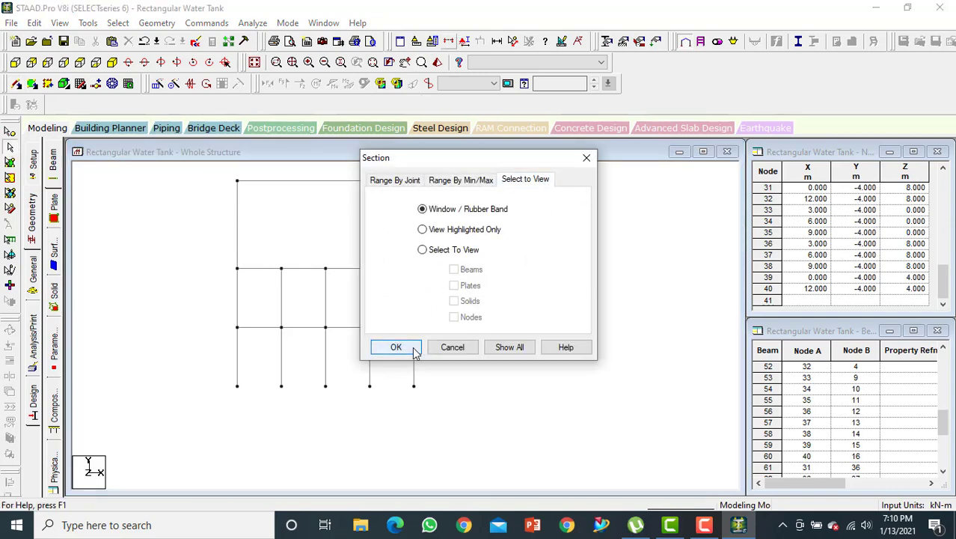
{"action": "left_click", "coordinate": [414, 348]}
{"action": "left_click_drag", "start_coordinate": [222, 173], "coordinate": [429, 273]}
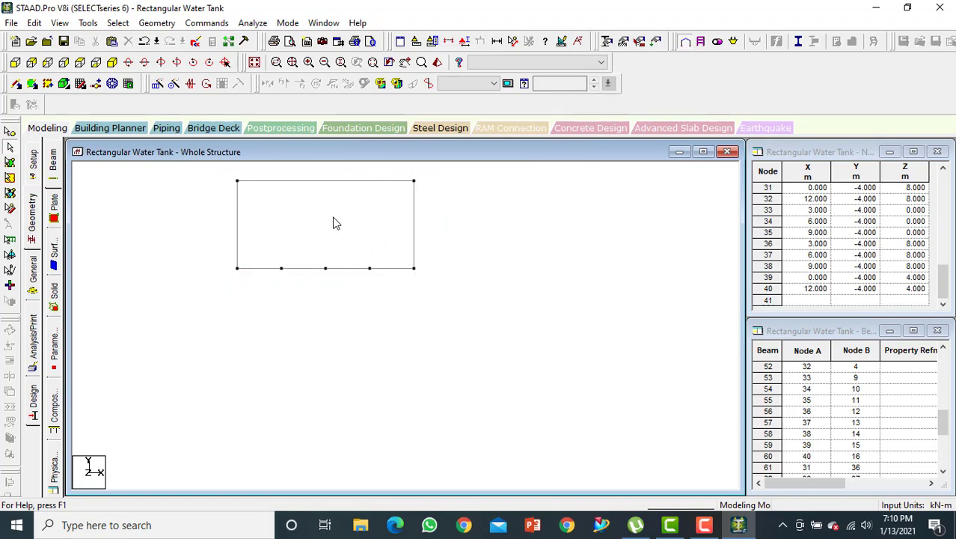
{"action": "left_click", "coordinate": [112, 62]}
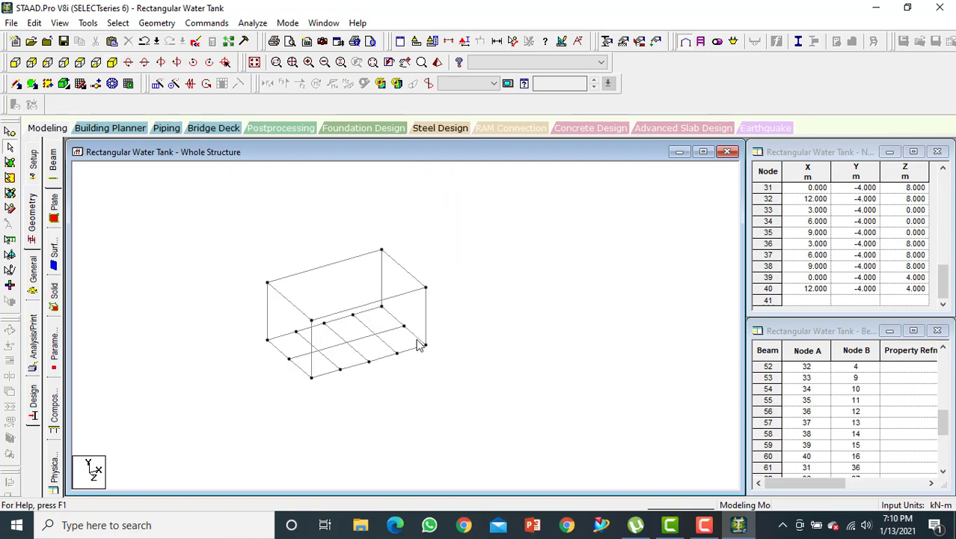
Create a four-noded plate for the tank floor through the four base corner nodes
{"action": "left_click", "coordinate": [33, 84]}
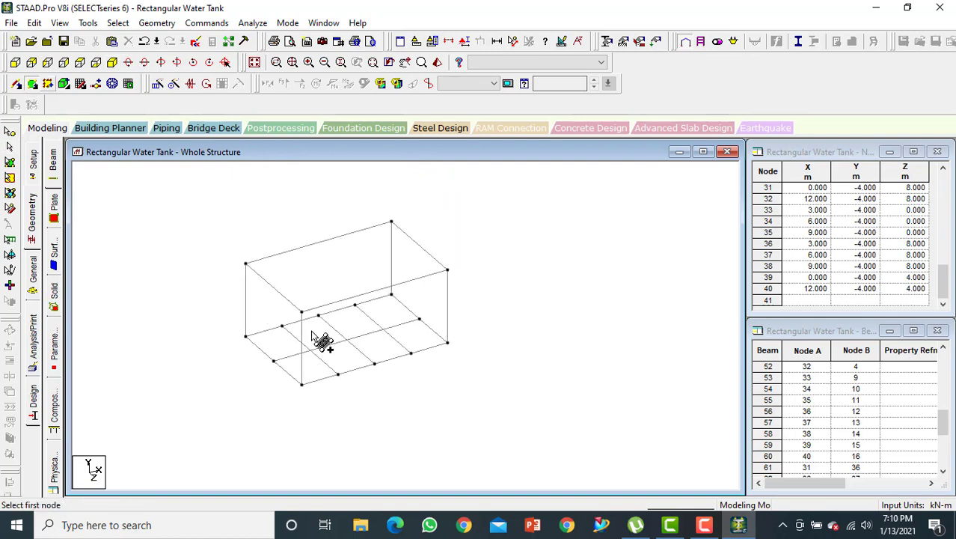
{"action": "left_click", "coordinate": [245, 336]}
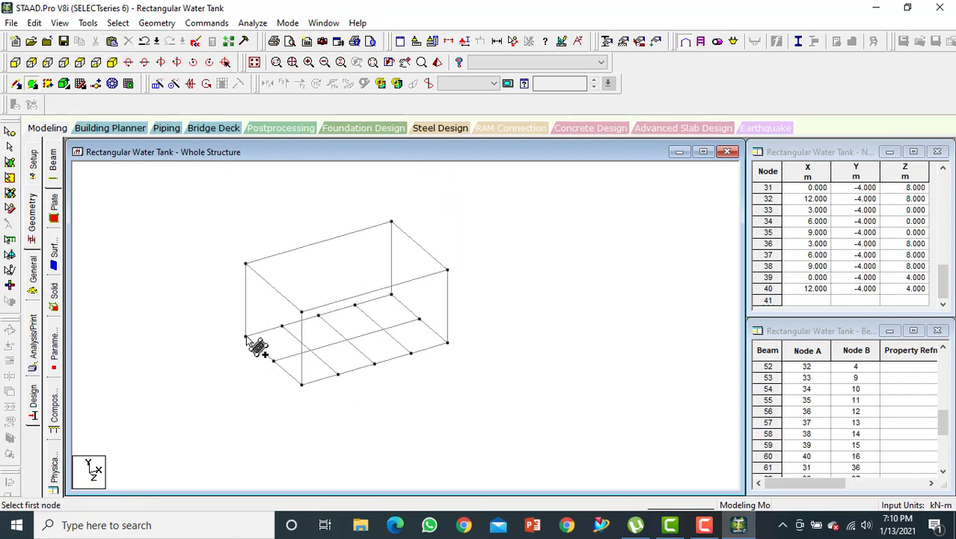
{"action": "left_click", "coordinate": [391, 294]}
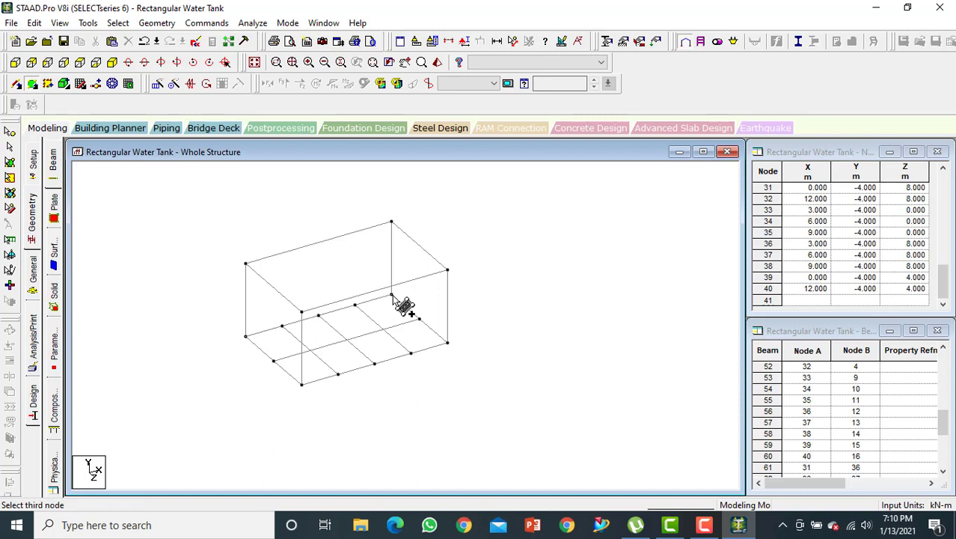
{"action": "left_click", "coordinate": [447, 343]}
{"action": "left_click", "coordinate": [302, 384]}
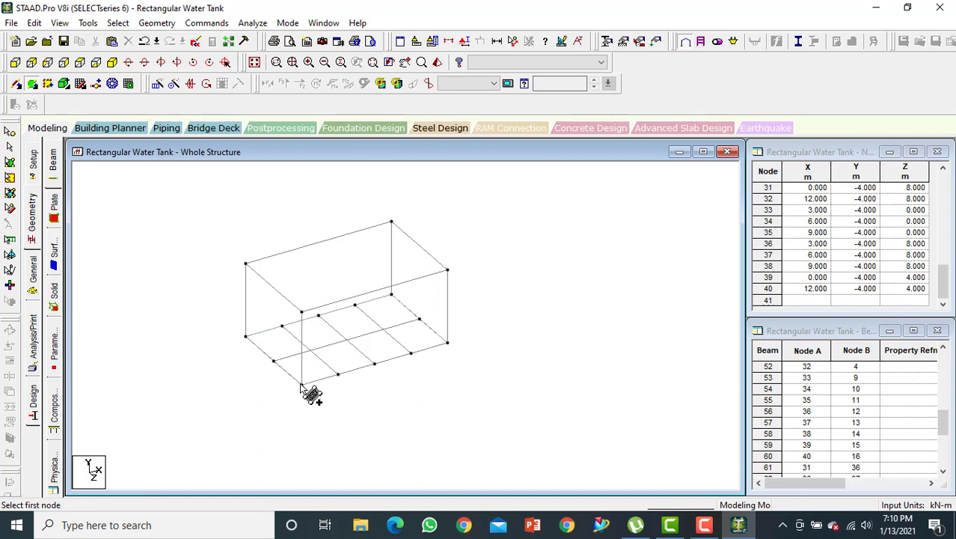
Create four-noded wall plates on the tank's front long side (Z 8 m) and the short side at X 12 m
{"action": "left_click", "coordinate": [301, 385]}
{"action": "left_click", "coordinate": [301, 309]}
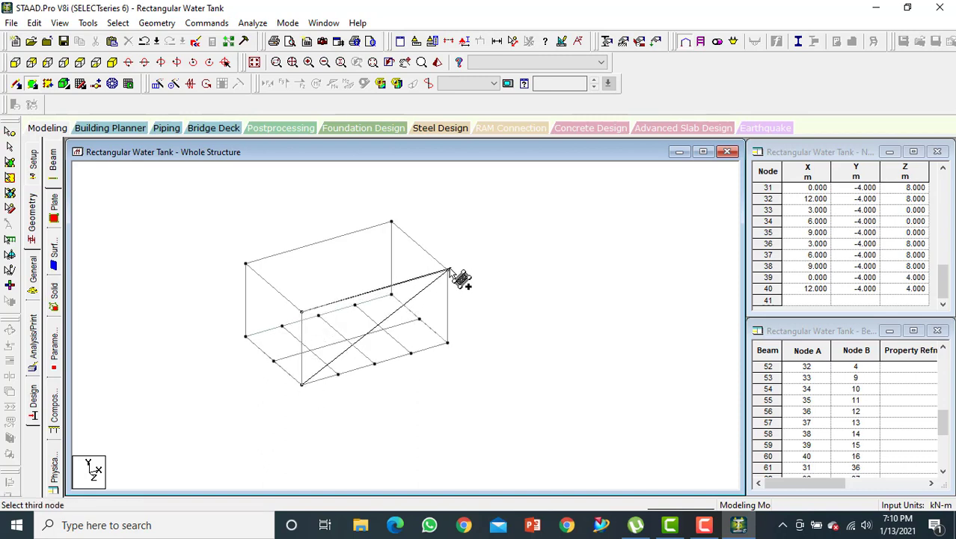
{"action": "left_click", "coordinate": [447, 269]}
{"action": "left_click", "coordinate": [447, 342]}
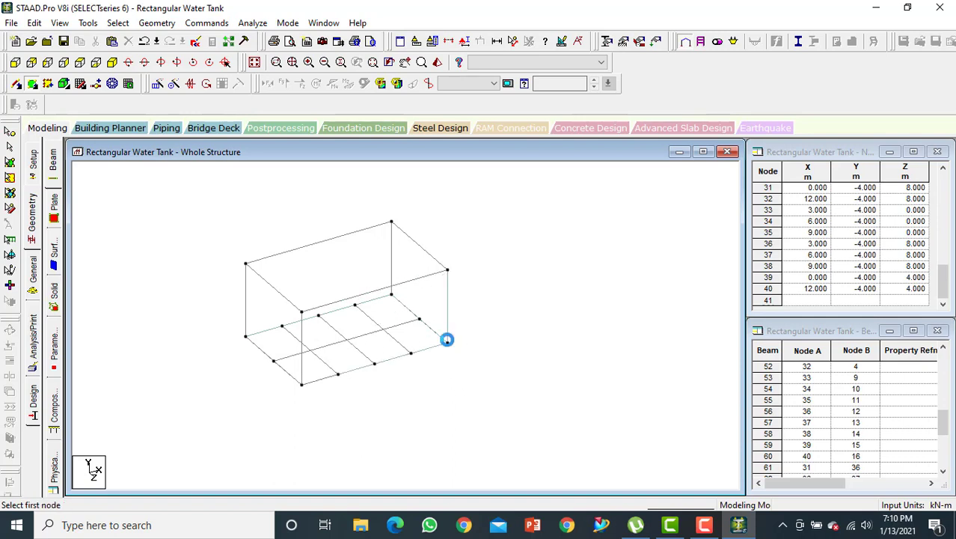
{"action": "left_click", "coordinate": [449, 344]}
{"action": "left_click", "coordinate": [392, 294]}
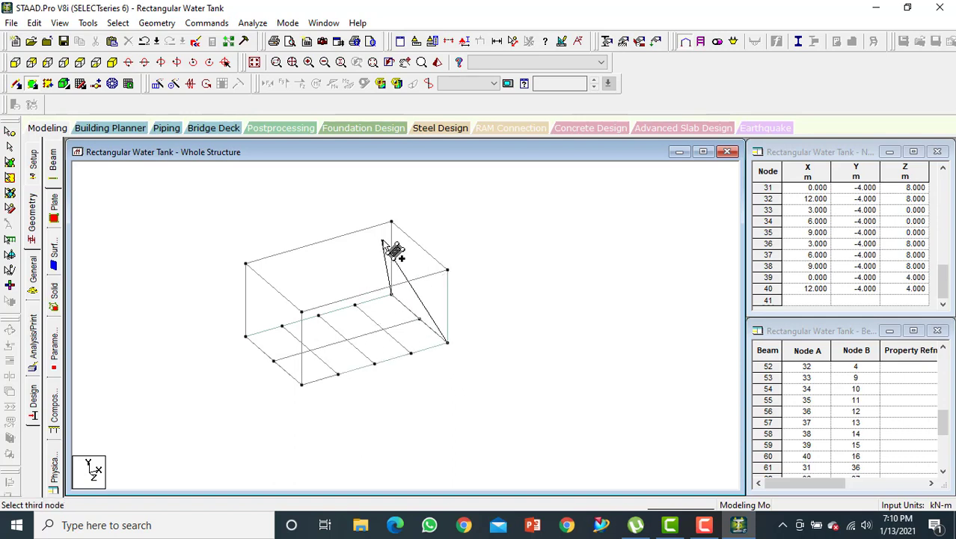
{"action": "left_click", "coordinate": [392, 223]}
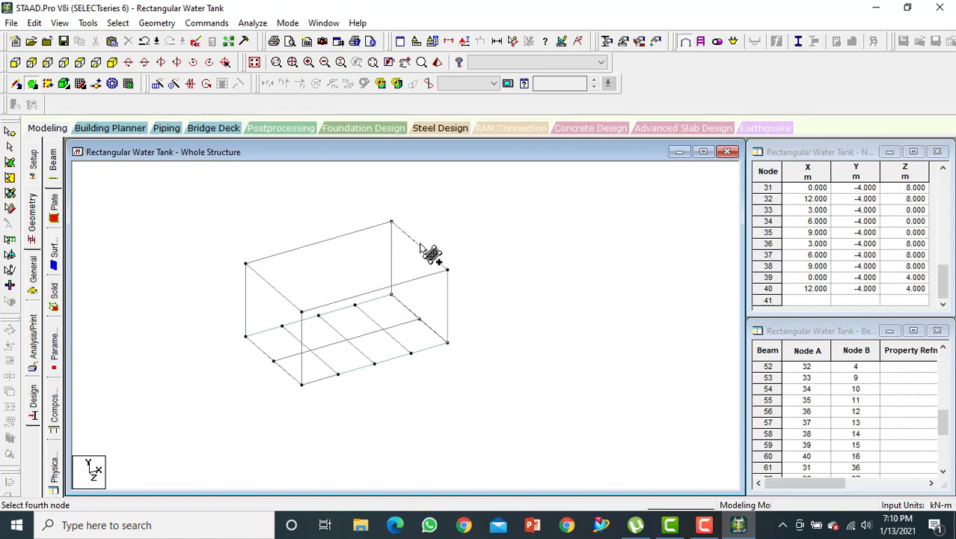
{"action": "left_click", "coordinate": [448, 271]}
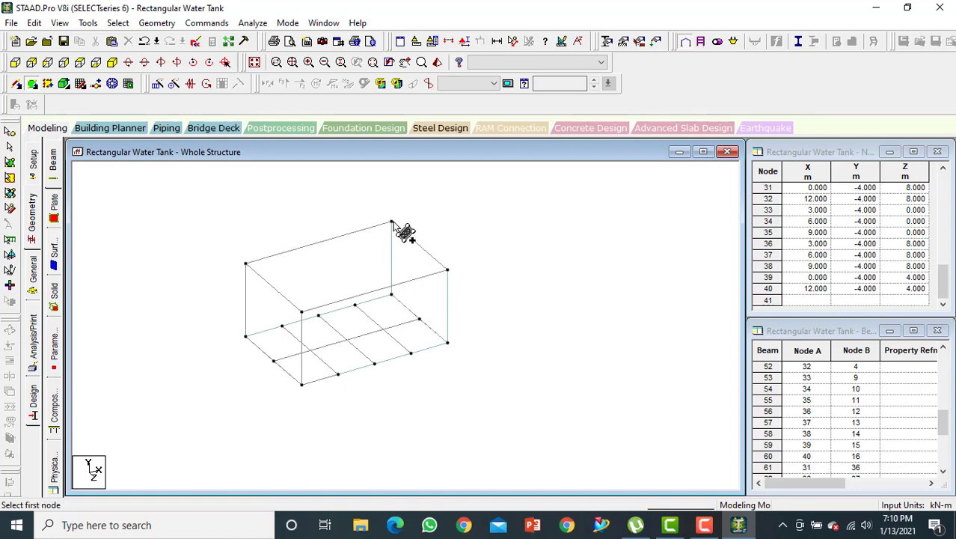
Create four-noded wall plates on the tank's rear long side (Z 0 m) and the short side at X 0 m
{"action": "left_click", "coordinate": [392, 223]}
{"action": "left_click", "coordinate": [245, 264]}
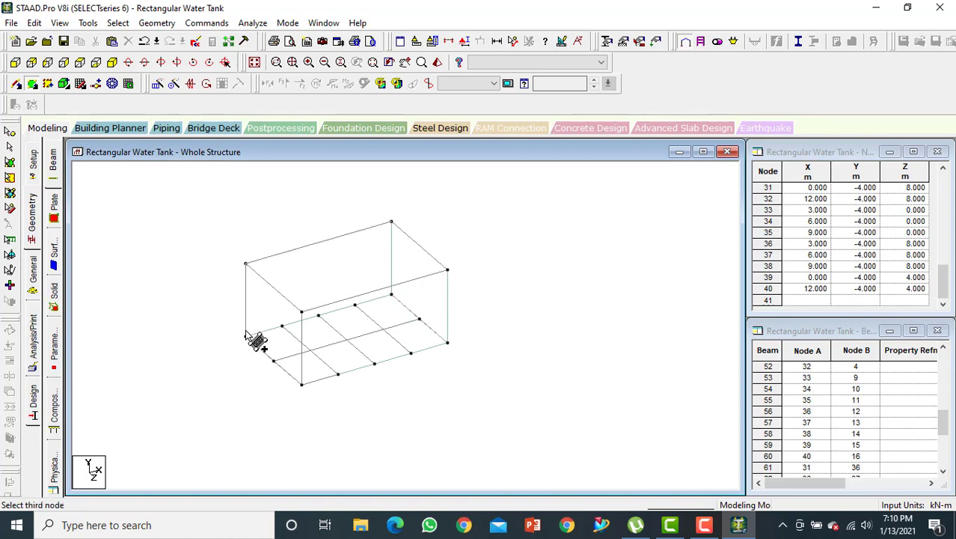
{"action": "left_click", "coordinate": [246, 336]}
{"action": "left_click", "coordinate": [391, 294]}
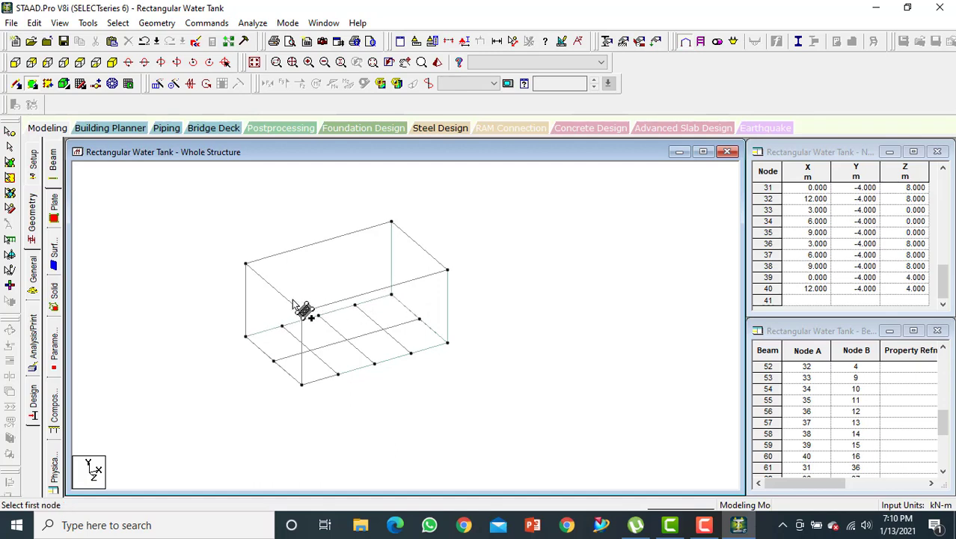
{"action": "left_click", "coordinate": [246, 264]}
{"action": "left_click", "coordinate": [301, 385]}
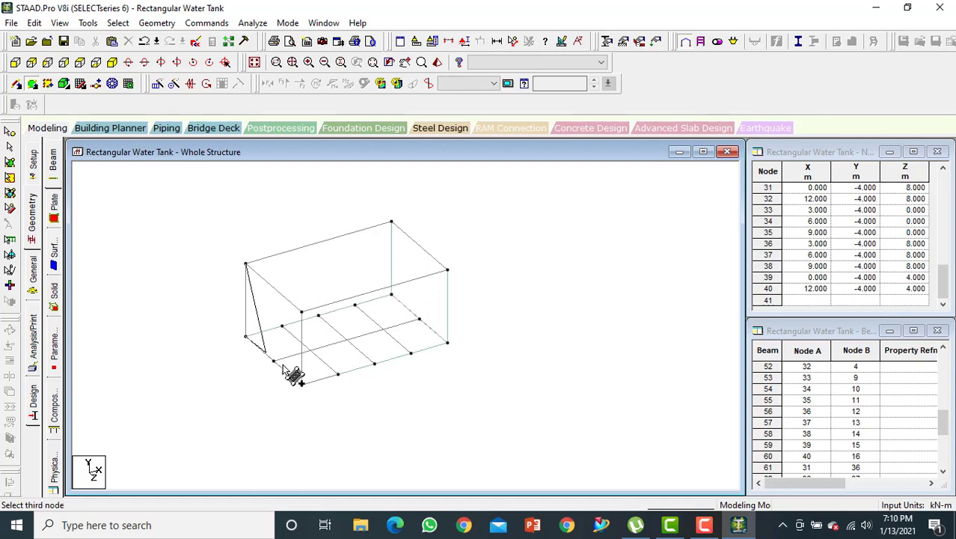
{"action": "left_click", "coordinate": [302, 385]}
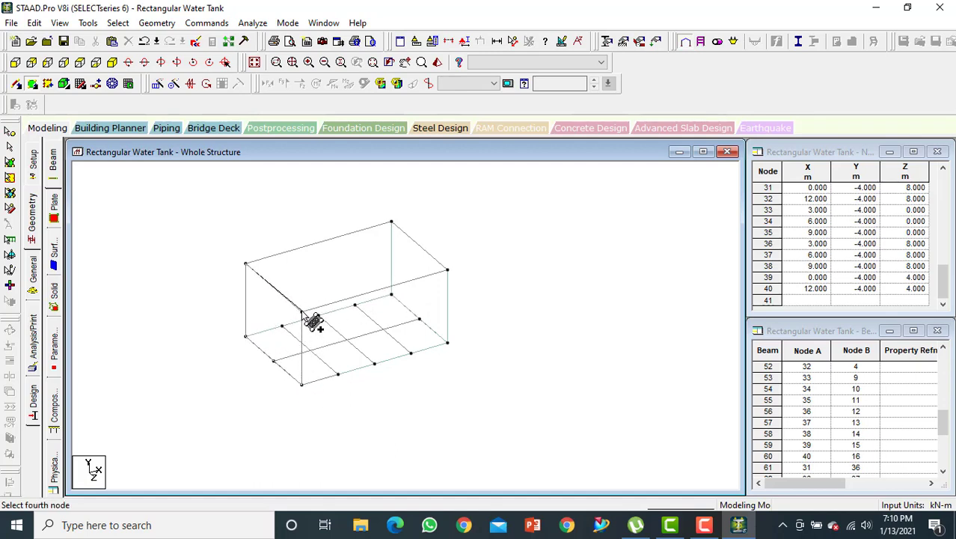
{"action": "left_click", "coordinate": [303, 312]}
Check the tank plates in a 3D rendered view from another angle, then close the rendering
{"action": "left_click", "coordinate": [438, 63]}
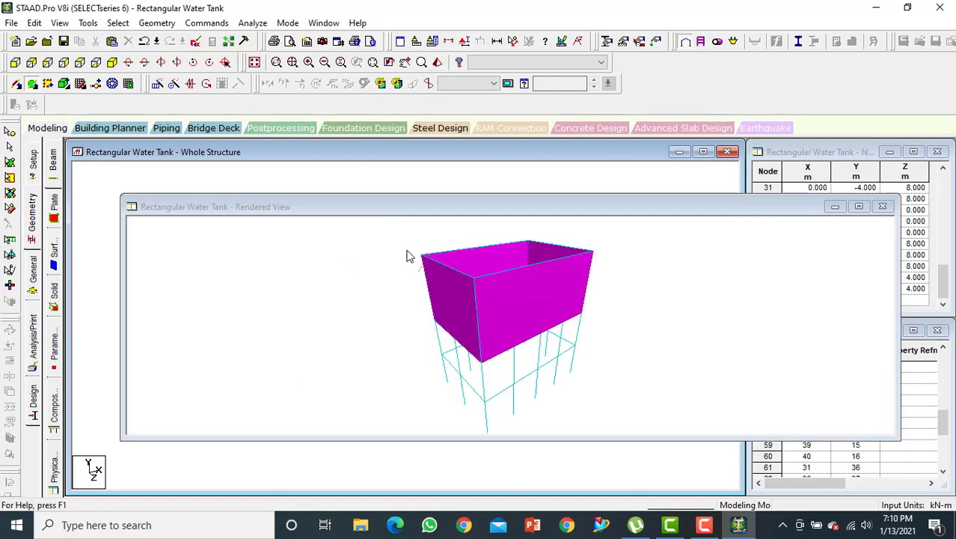
{"action": "left_click_drag", "start_coordinate": [520, 313], "coordinate": [673, 331]}
{"action": "left_click", "coordinate": [883, 206]}
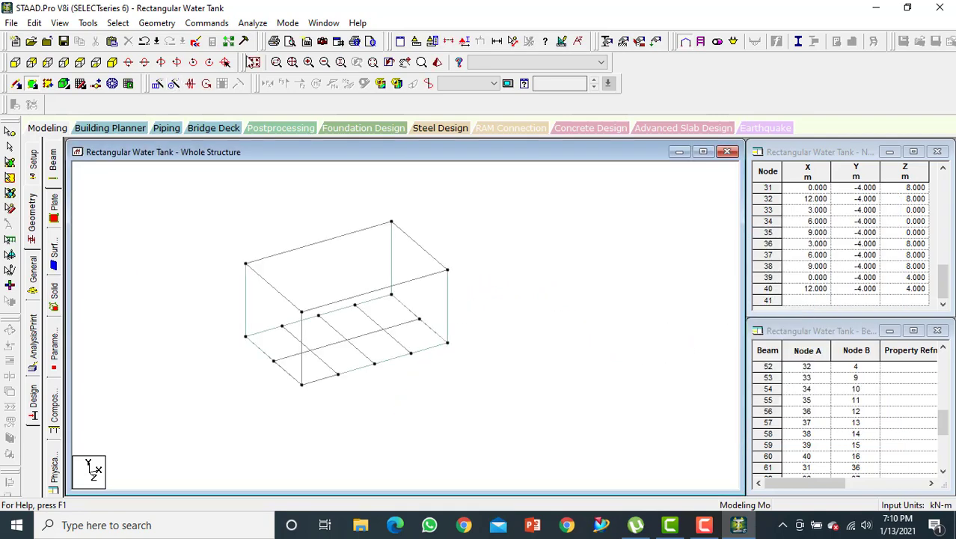
Display the whole structure again and accept the auto save to store the model under its current file
{"action": "left_click", "coordinate": [254, 63]}
{"action": "middle_click_drag", "start_coordinate": [621, 319], "coordinate": [575, 306]}
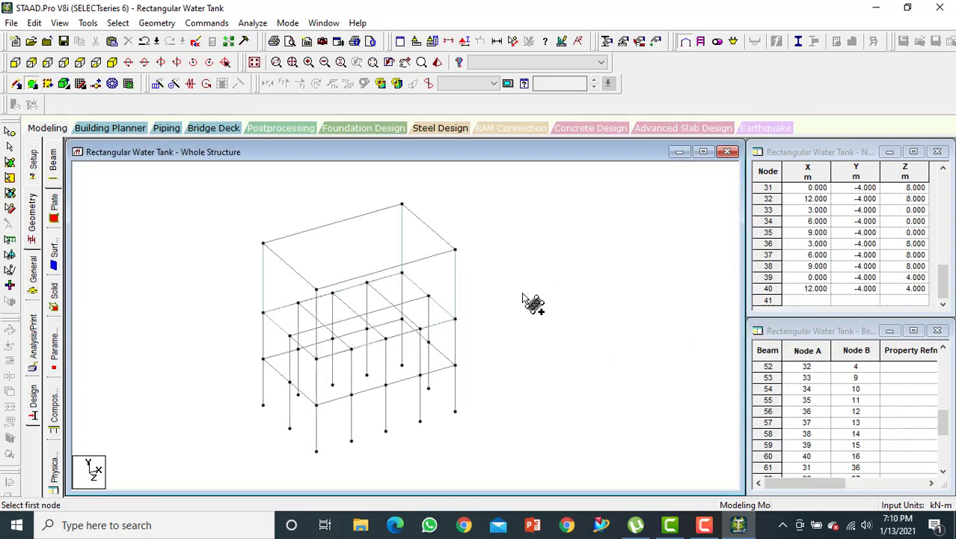
{"action": "left_click_drag", "start_coordinate": [450, 269], "coordinate": [461, 270]}
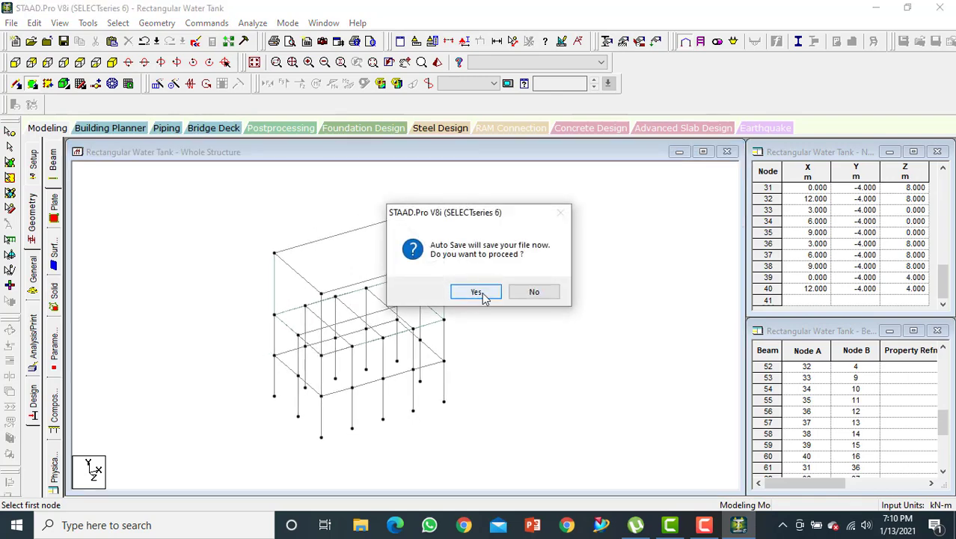
{"action": "left_click", "coordinate": [482, 291]}
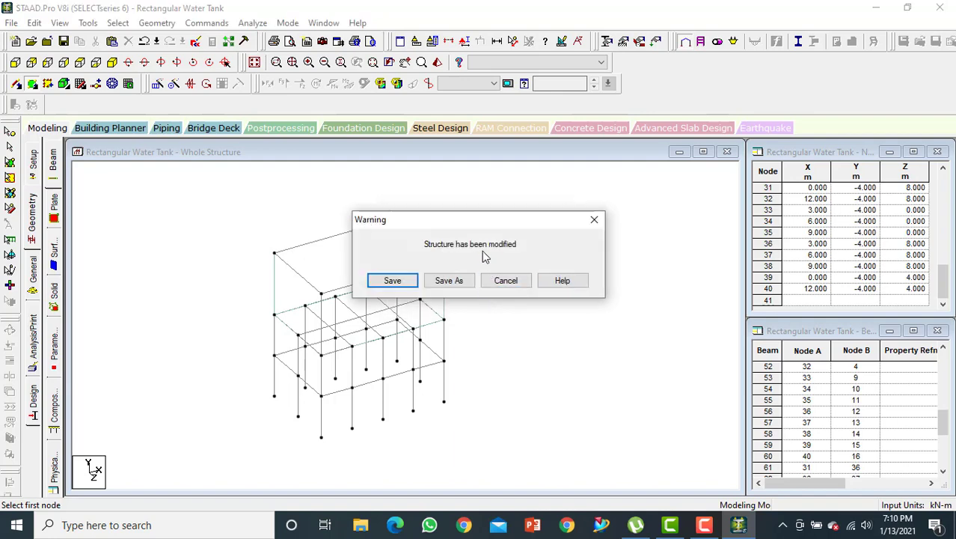
{"action": "left_click", "coordinate": [393, 280]}
Define two rectangular concrete section properties, 0.30 × 0.30 m and 0.35 × 0.35 m
{"action": "left_click", "coordinate": [34, 269]}
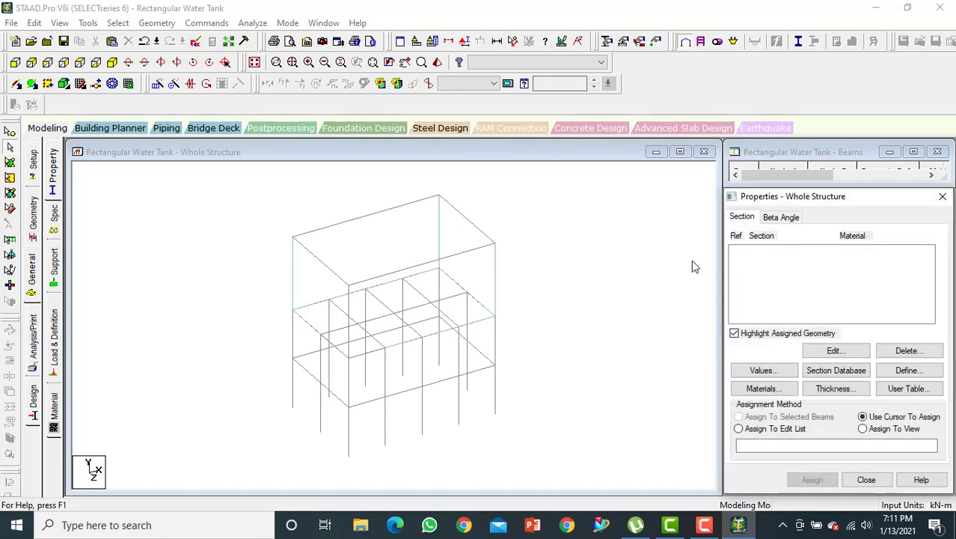
{"action": "left_click", "coordinate": [907, 370]}
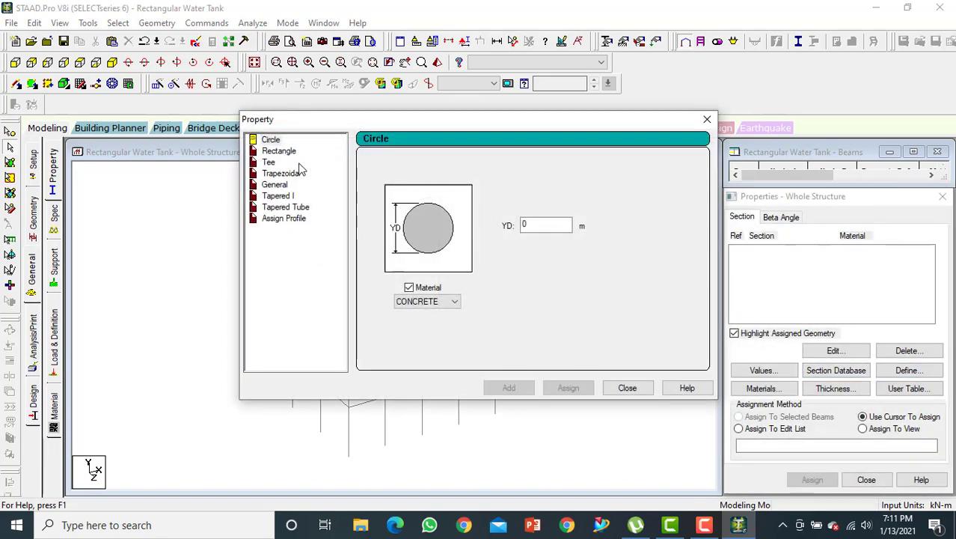
{"action": "left_click", "coordinate": [280, 151]}
{"action": "left_click", "coordinate": [532, 215]}
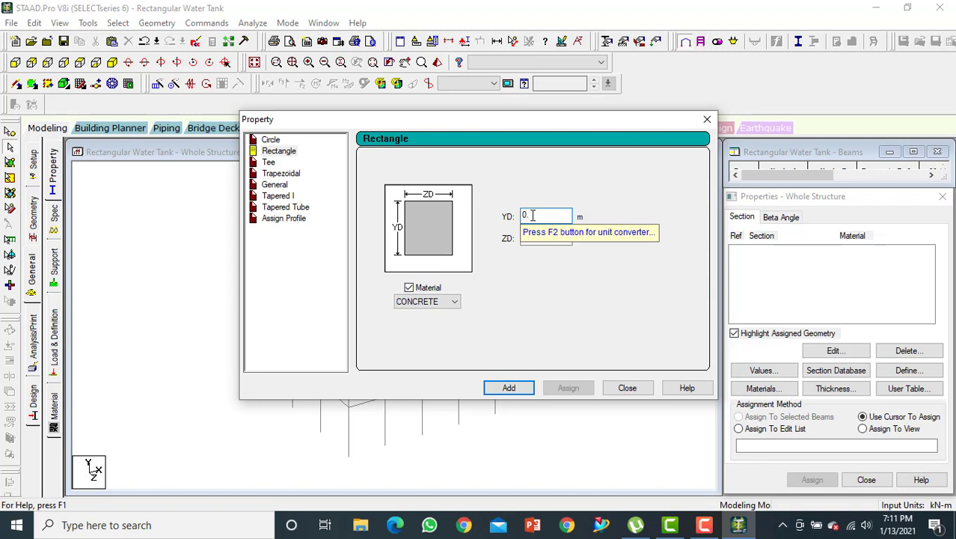
{"action": "key", "text": "Tab"}
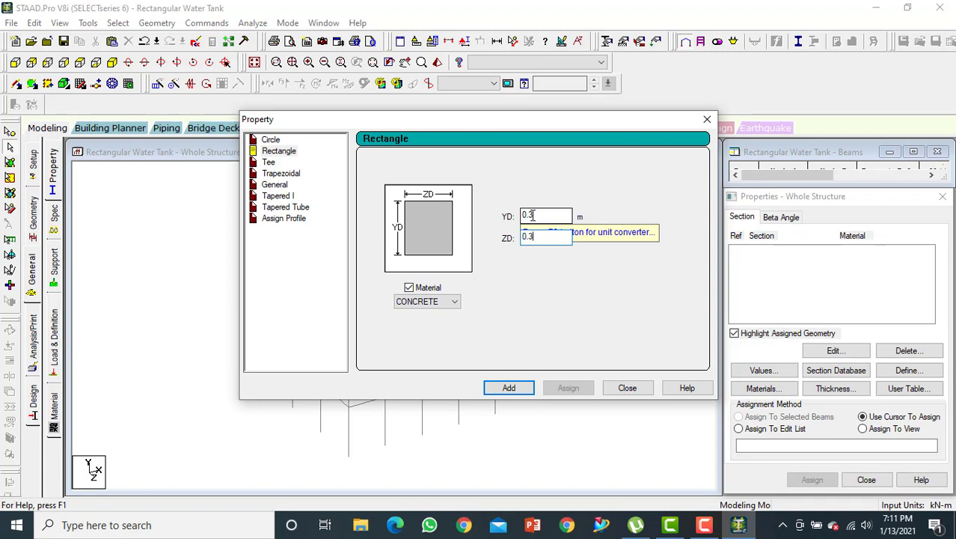
{"action": "key", "text": "Return"}
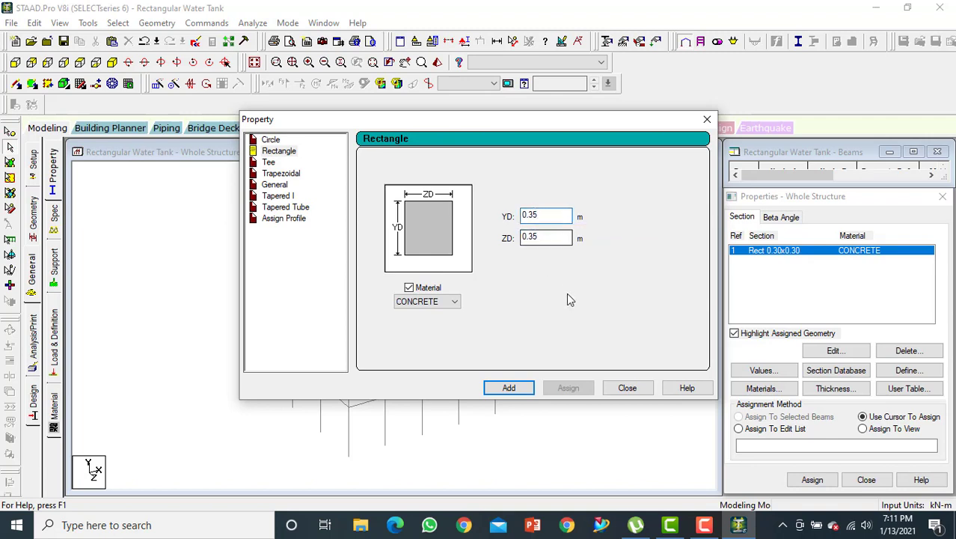
{"action": "left_click", "coordinate": [508, 387]}
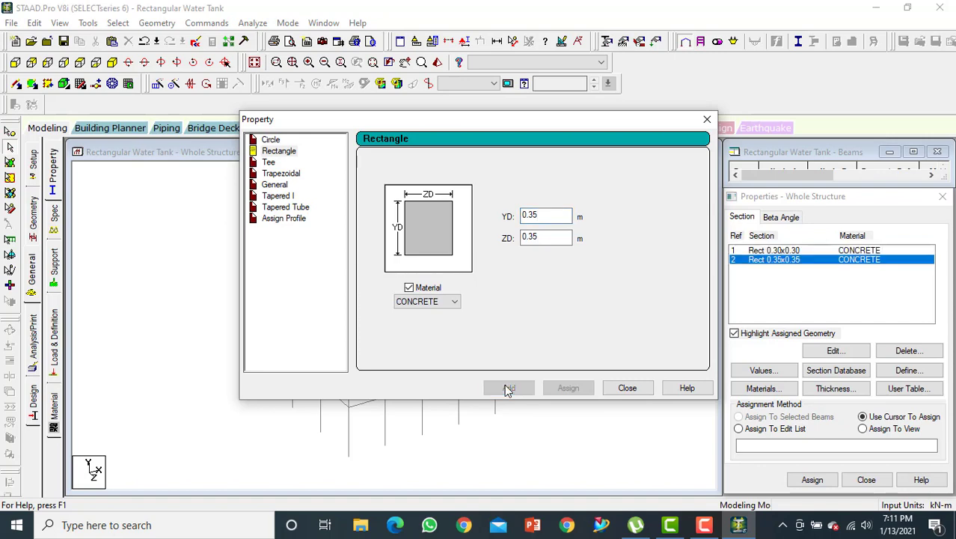
{"action": "left_click", "coordinate": [627, 388]}
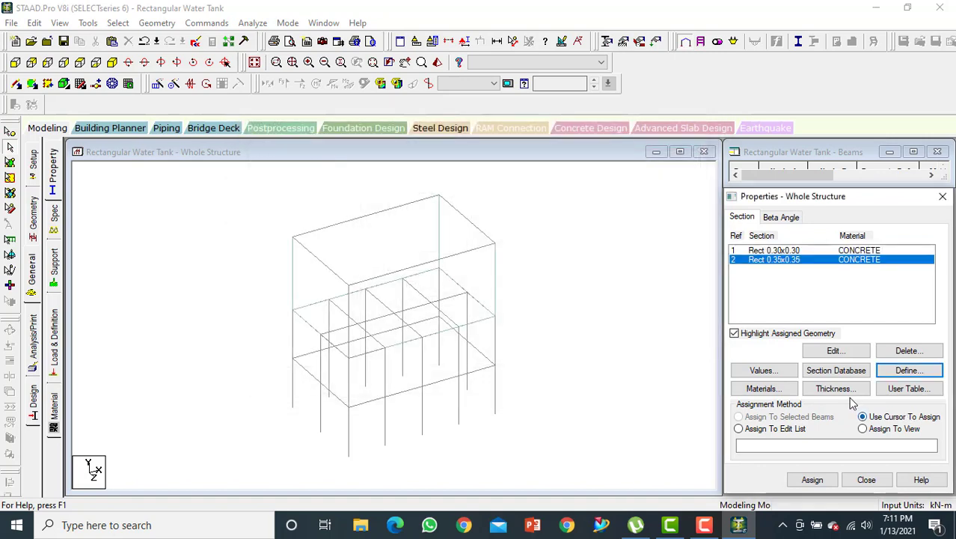
Define a concrete plate element thickness of 0.15 m at all four nodes
{"action": "left_click", "coordinate": [850, 392]}
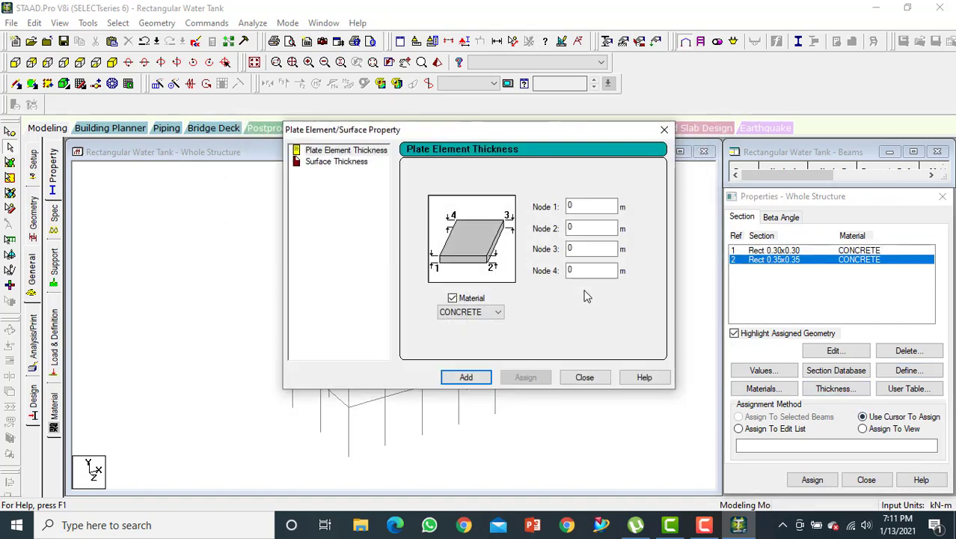
{"action": "left_click", "coordinate": [593, 205]}
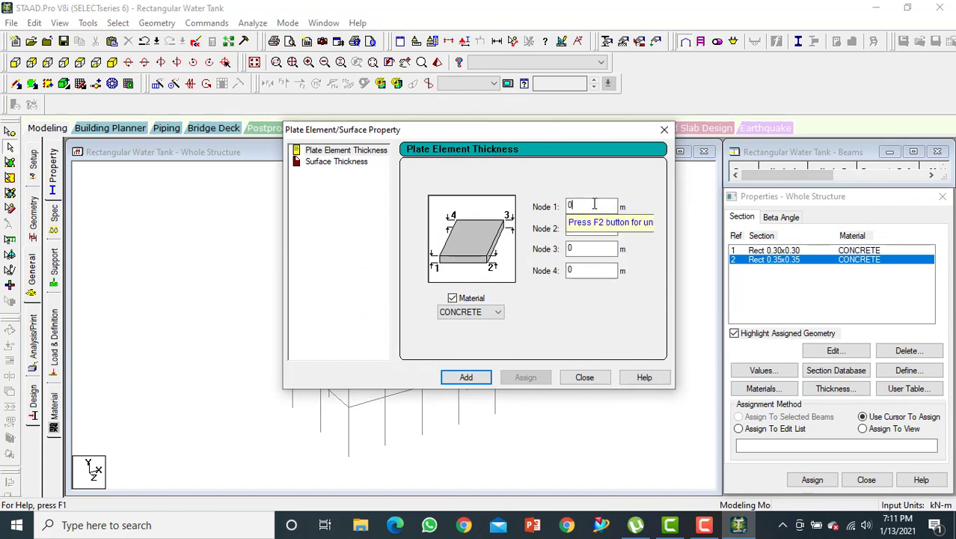
{"action": "type", "text": "15"}
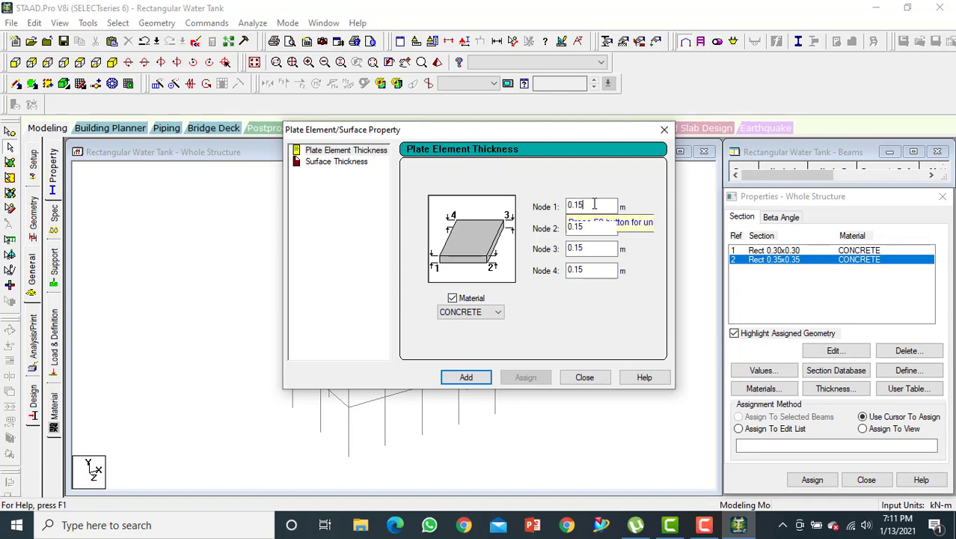
{"action": "left_click", "coordinate": [465, 376]}
{"action": "left_click", "coordinate": [581, 377]}
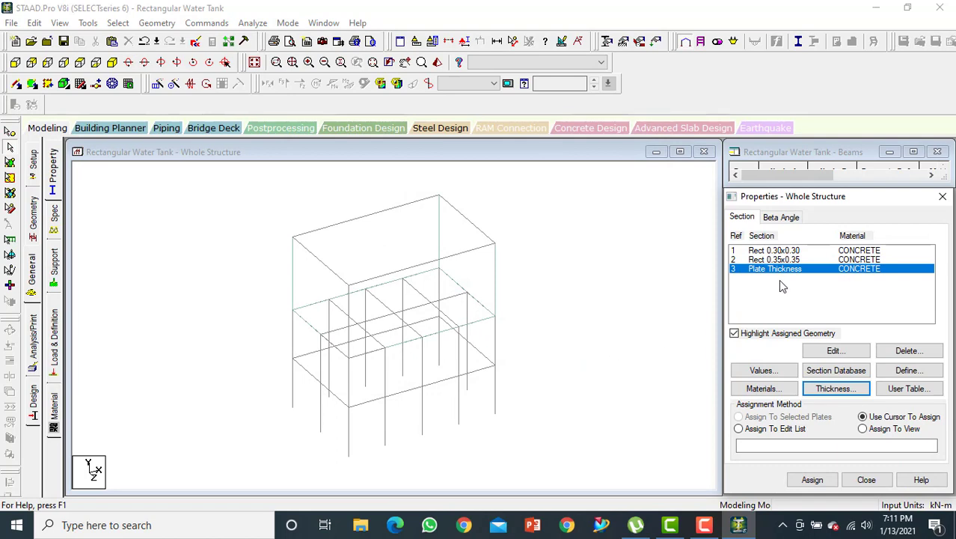
Assign the Rect 0.30x0.30 section to all horizontal beams, those parallel to X and to Z
{"action": "left_click", "coordinate": [798, 252]}
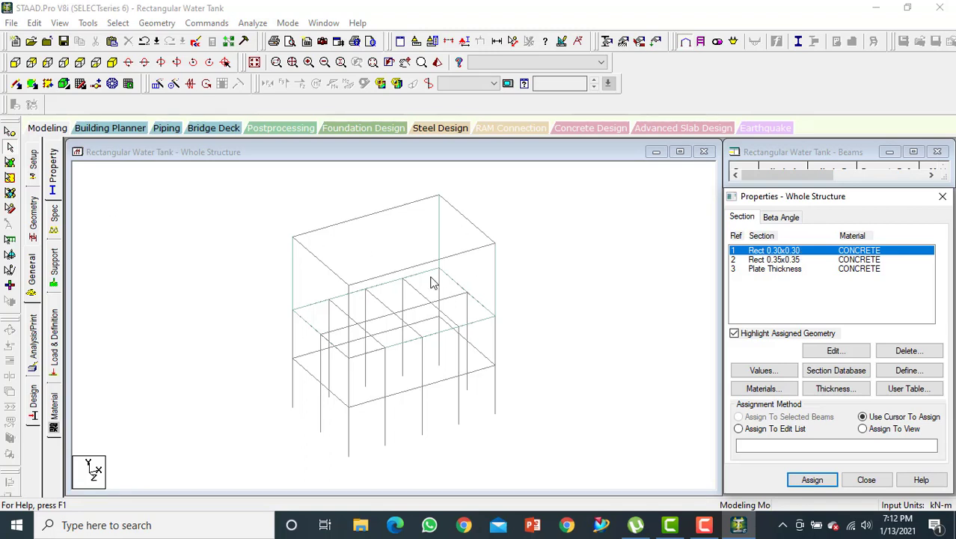
{"action": "left_click", "coordinate": [121, 23]}
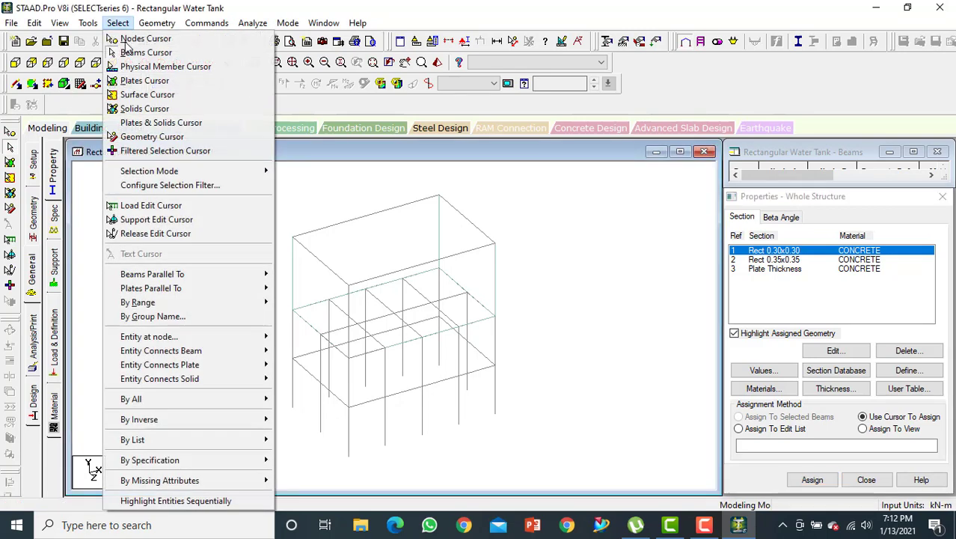
{"action": "mouse_move", "coordinate": [243, 282]}
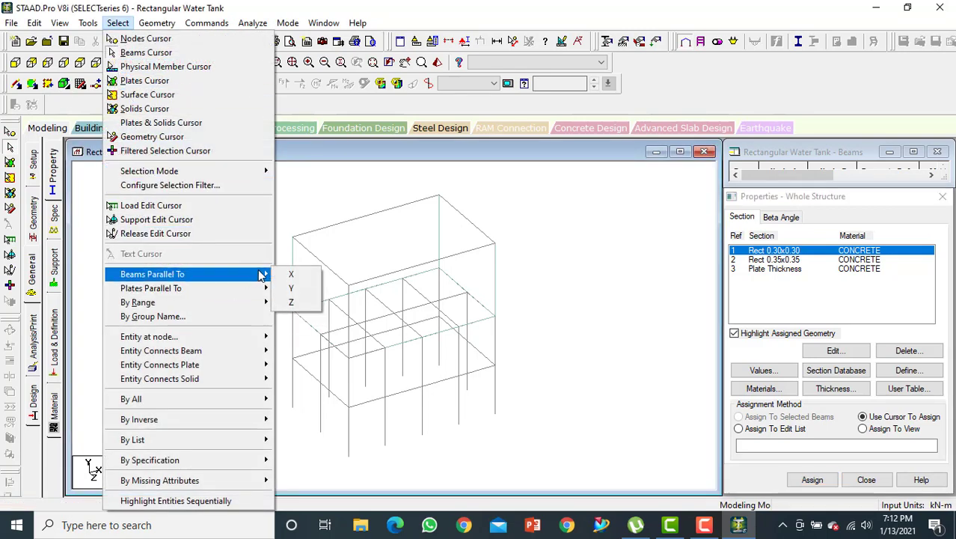
{"action": "left_click", "coordinate": [299, 274]}
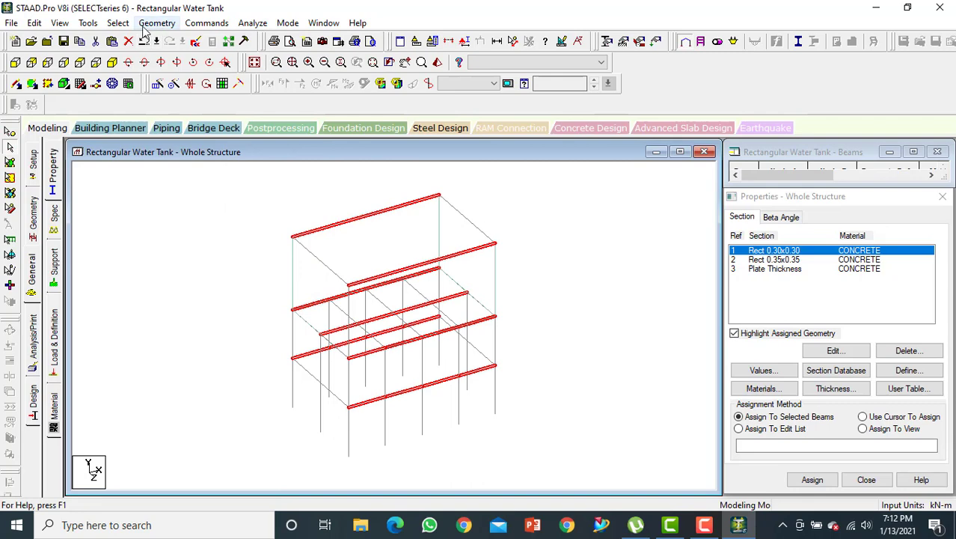
{"action": "left_click", "coordinate": [118, 22]}
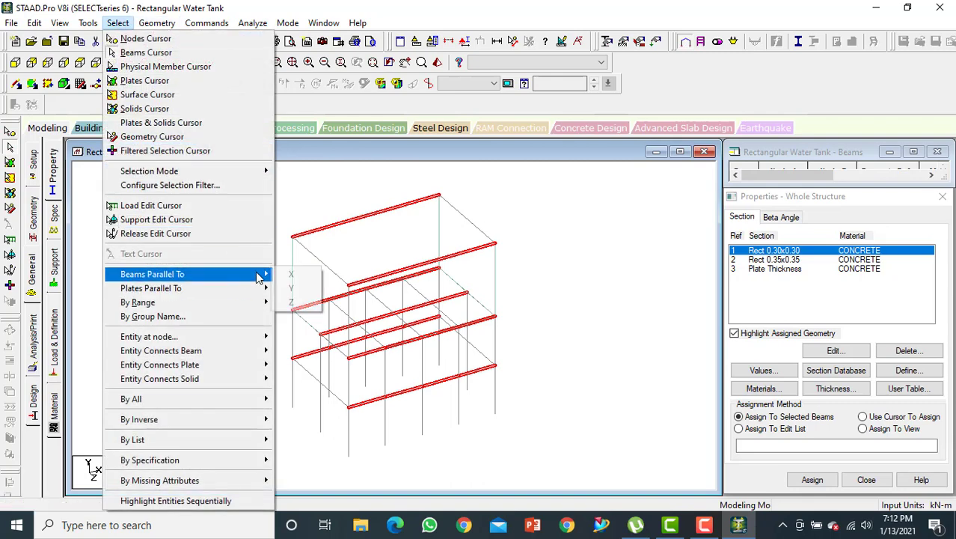
{"action": "mouse_move", "coordinate": [262, 274]}
{"action": "left_click", "coordinate": [296, 302]}
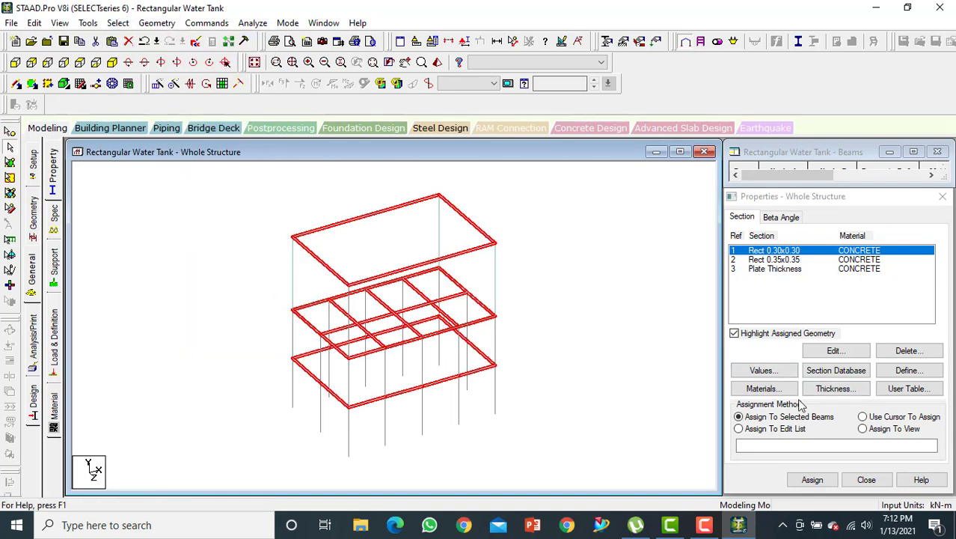
{"action": "left_click", "coordinate": [812, 479]}
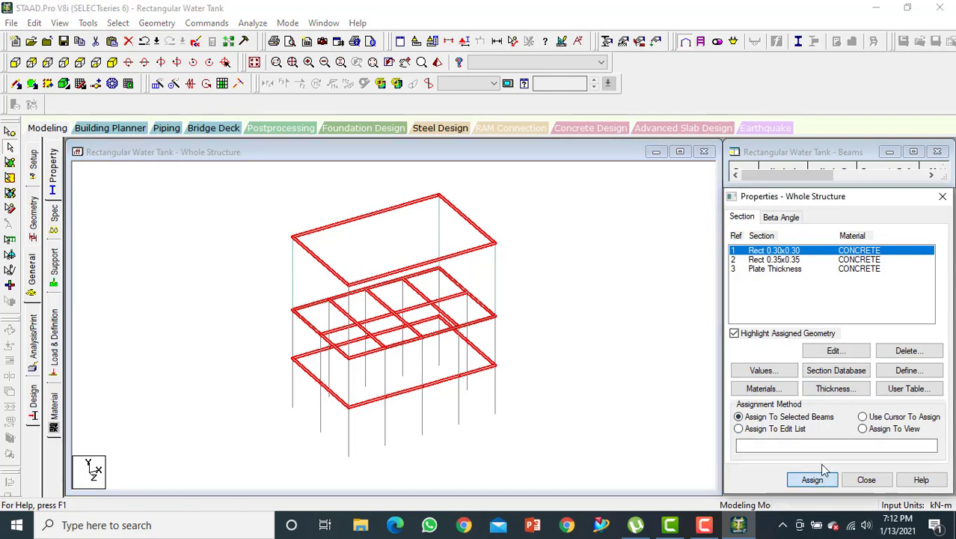
{"action": "left_click", "coordinate": [855, 379]}
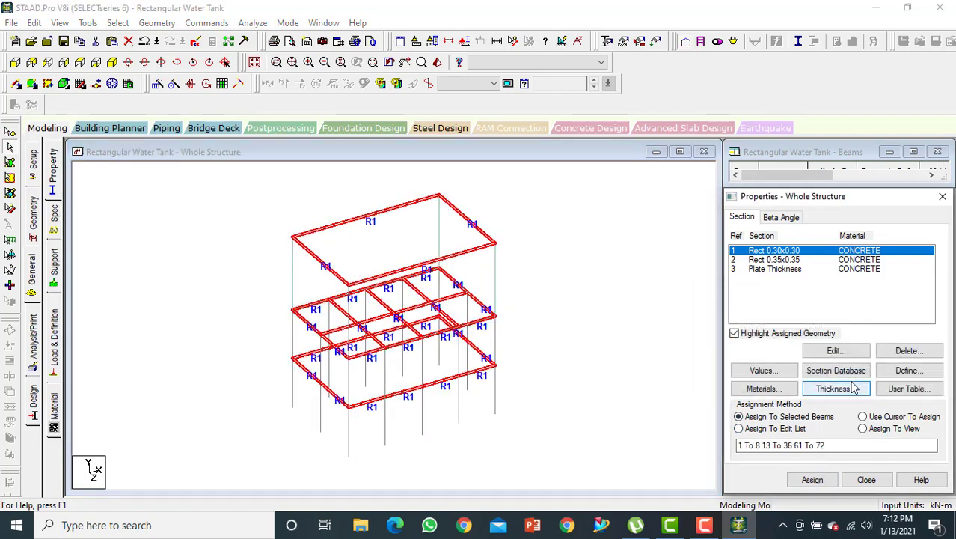
Assign the Rect 0.35x0.35 section to all vertical members parallel to Y
{"action": "left_click", "coordinate": [783, 260]}
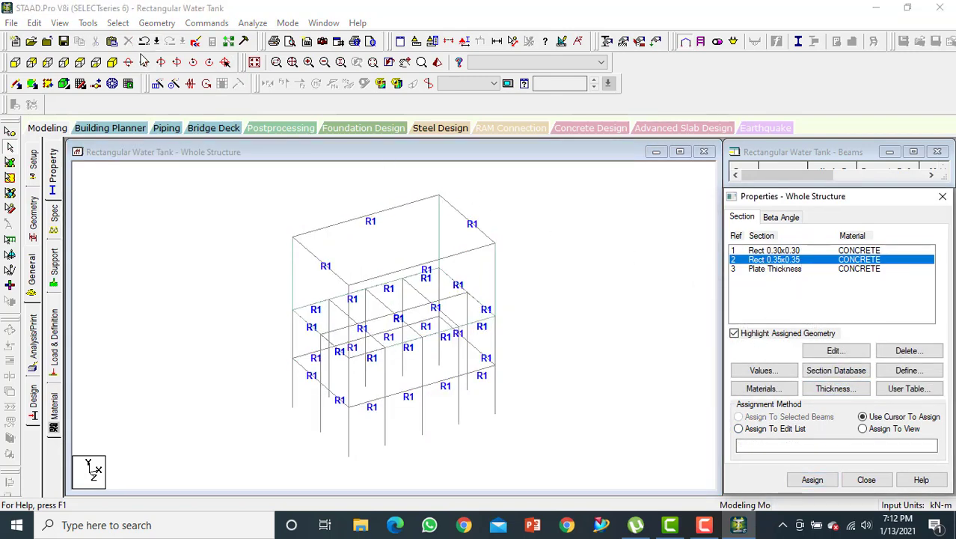
{"action": "left_click", "coordinate": [118, 22]}
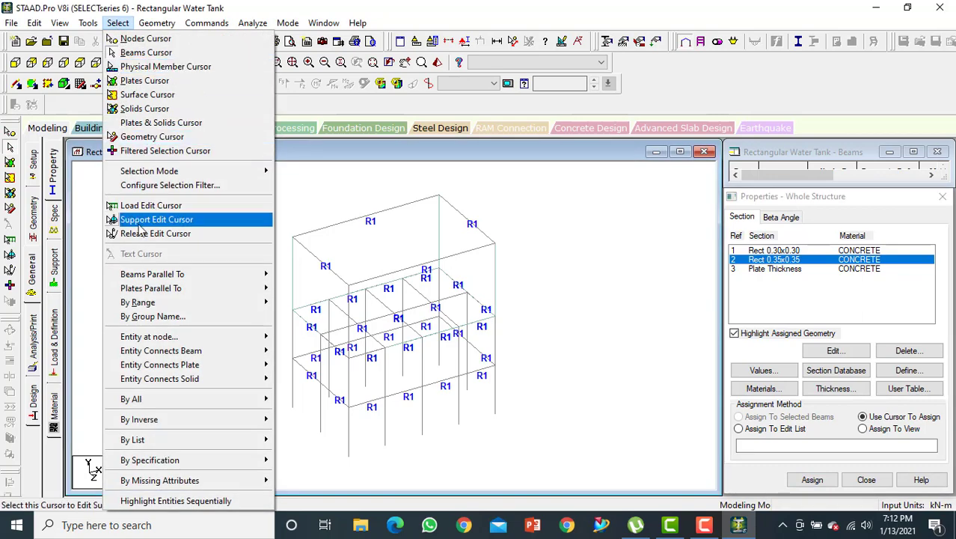
{"action": "mouse_move", "coordinate": [235, 278]}
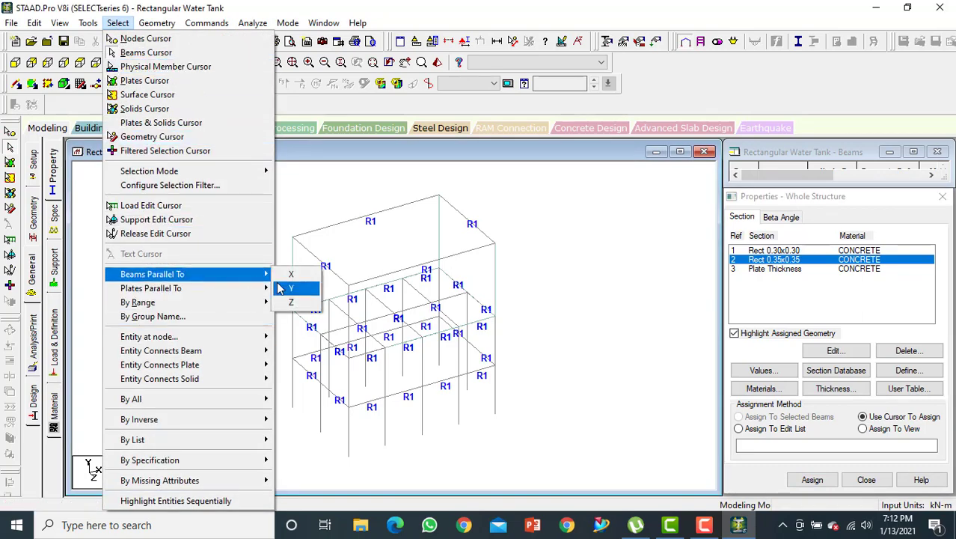
{"action": "left_click", "coordinate": [291, 287]}
{"action": "left_click", "coordinate": [812, 480]}
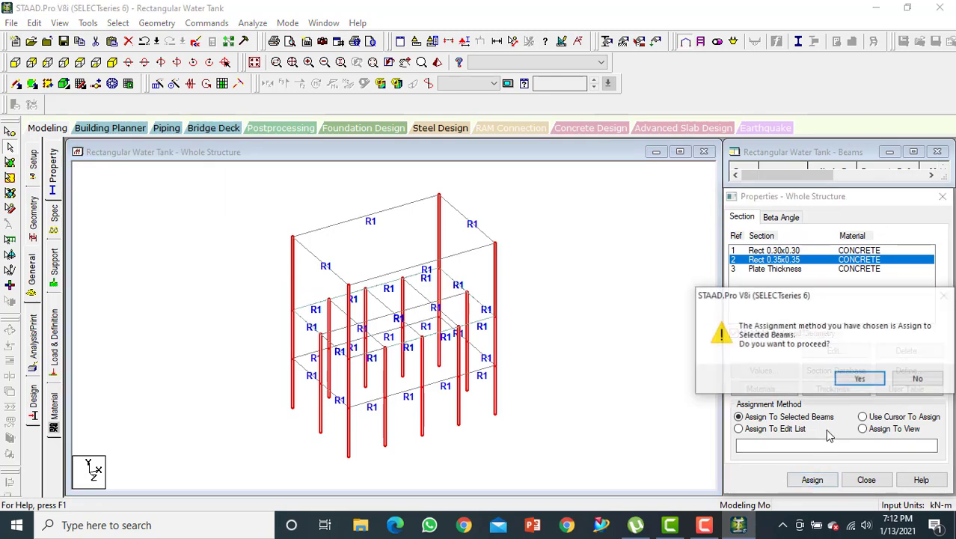
{"action": "left_click", "coordinate": [853, 380]}
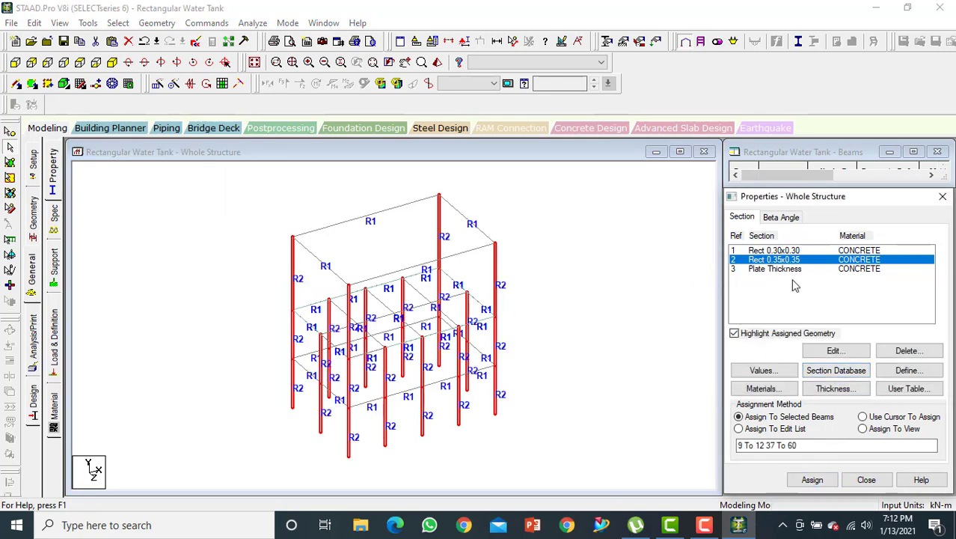
Assign the plate thickness property to all tank plates in the view
{"action": "left_click", "coordinate": [795, 270]}
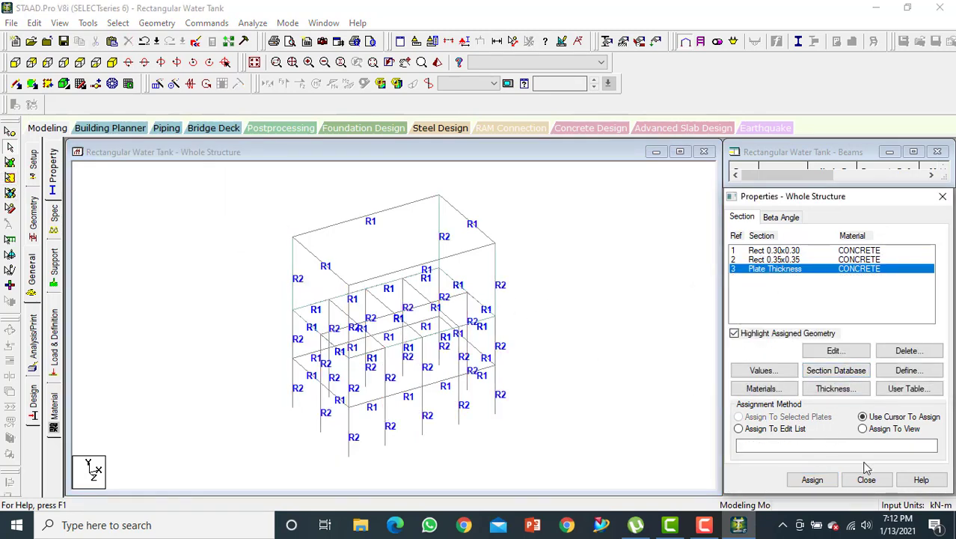
{"action": "left_click", "coordinate": [862, 429]}
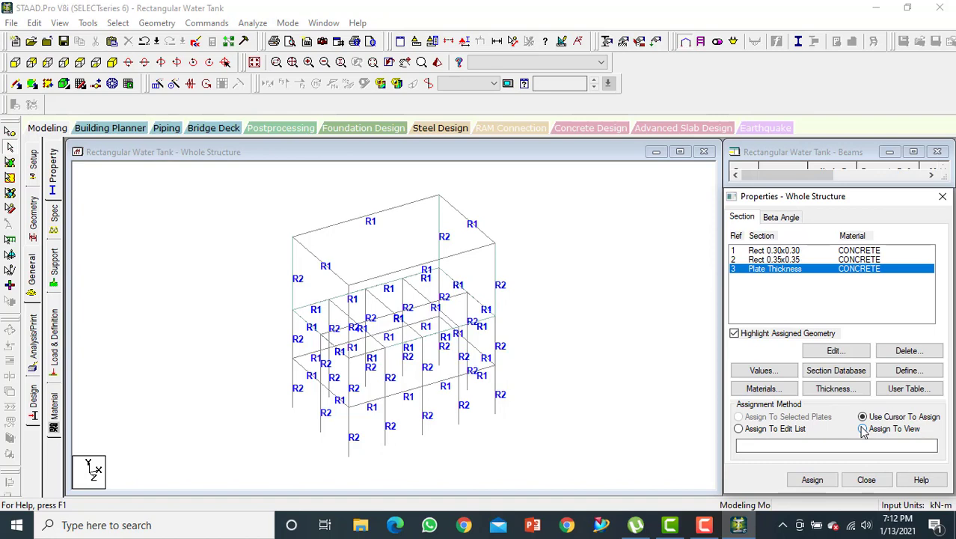
{"action": "left_click", "coordinate": [816, 479]}
{"action": "left_click", "coordinate": [857, 376]}
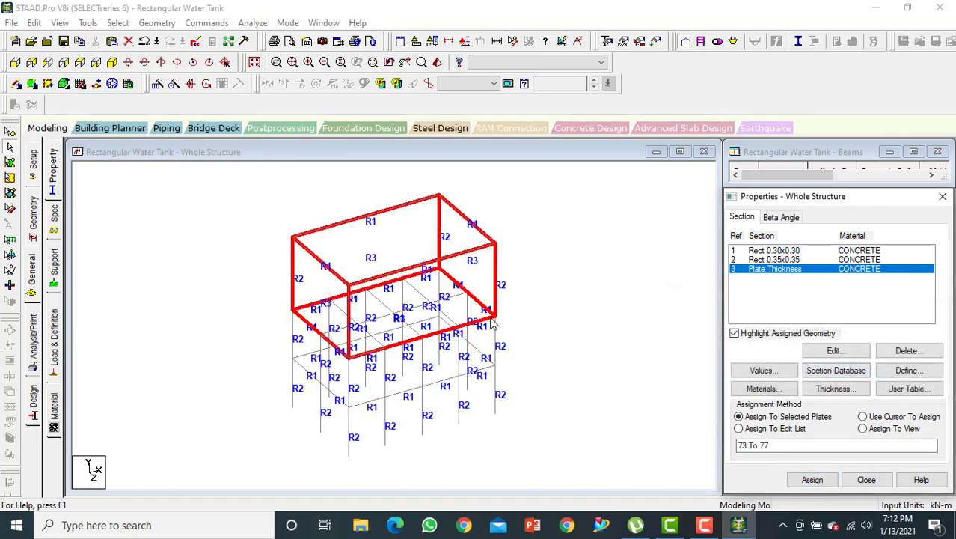
Check the assigned sections and plates in a 3D rendered view of the structure, then close the rendering
{"action": "left_click", "coordinate": [439, 64]}
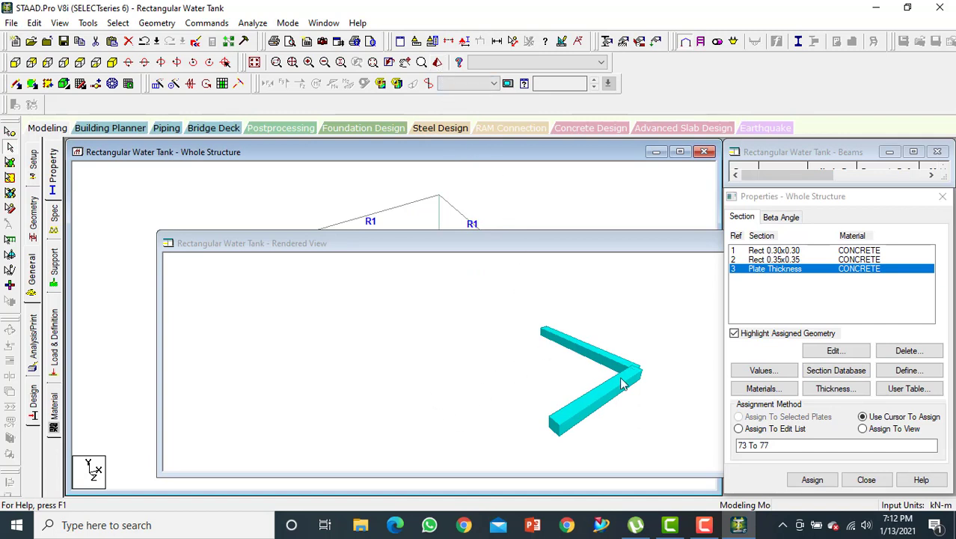
{"action": "left_click_drag", "start_coordinate": [576, 247], "coordinate": [295, 297]}
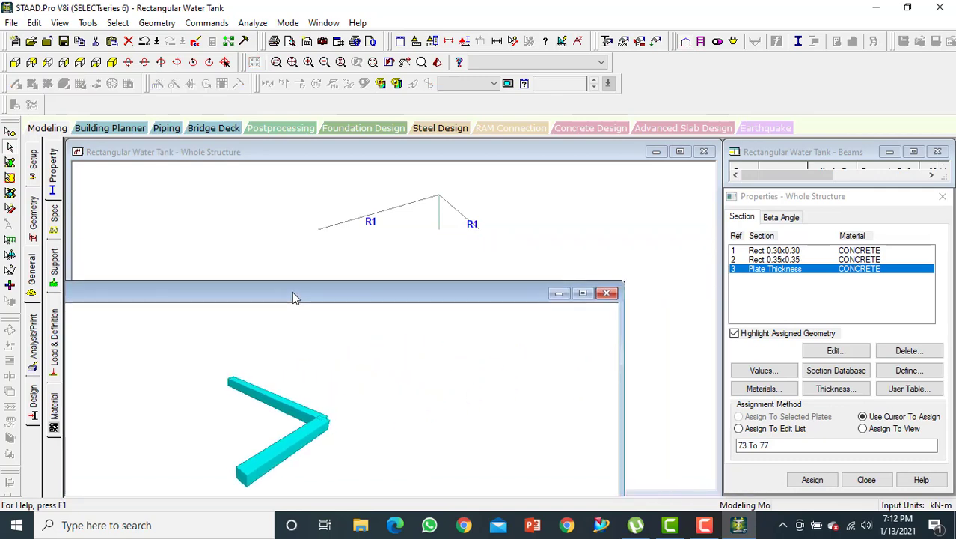
{"action": "left_click", "coordinate": [607, 293]}
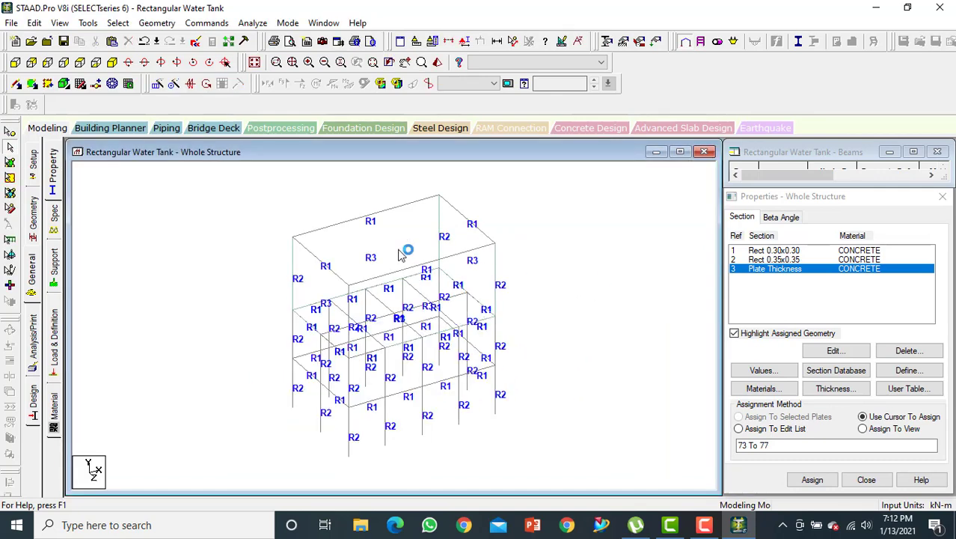
{"action": "left_click_drag", "start_coordinate": [534, 337], "coordinate": [483, 397]}
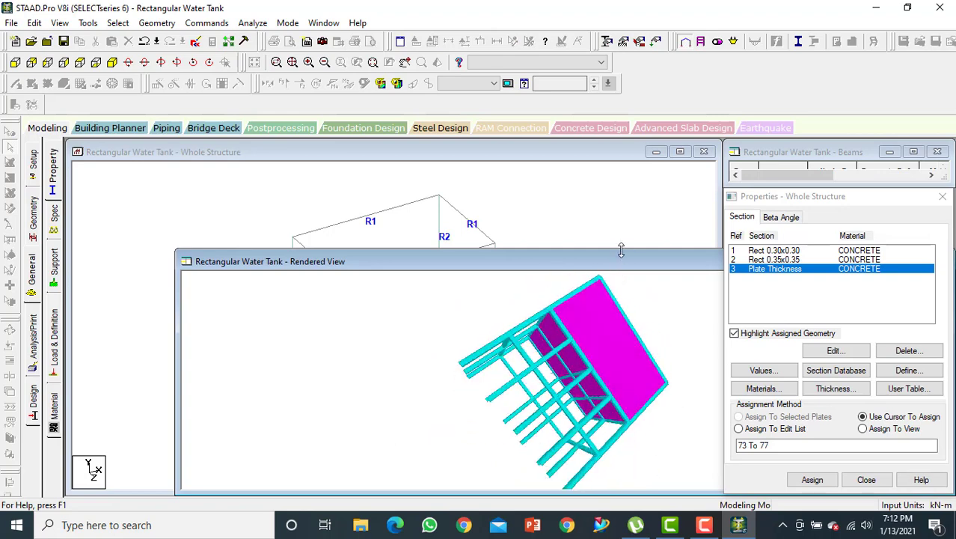
{"action": "left_click_drag", "start_coordinate": [621, 250], "coordinate": [572, 223]}
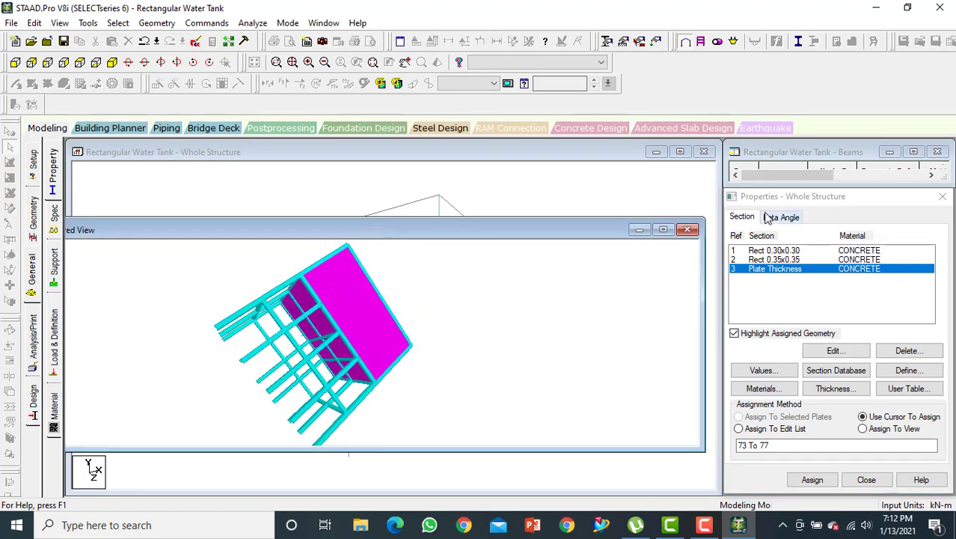
{"action": "left_click", "coordinate": [688, 227]}
Create a fixed support definition for the structure and show the model in front elevation
{"action": "left_click", "coordinate": [53, 271]}
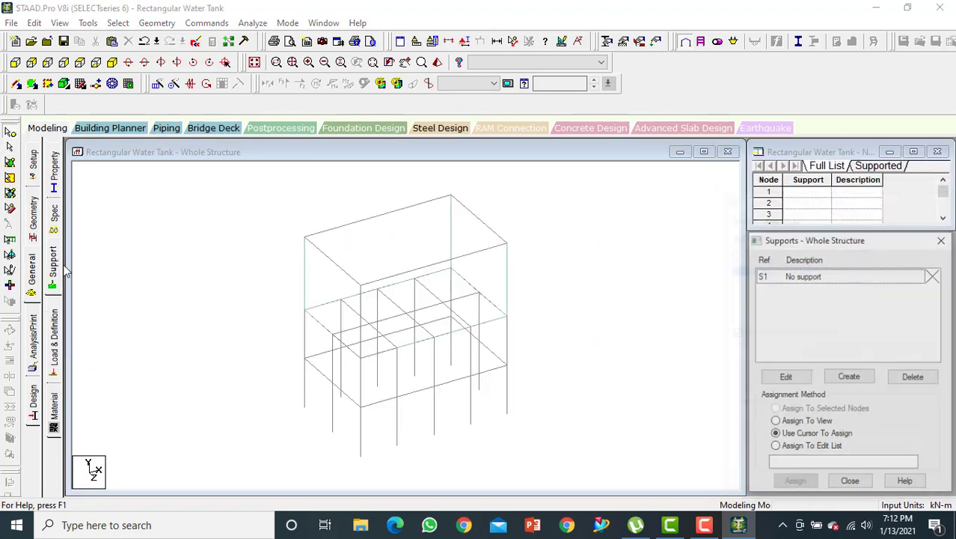
{"action": "left_click", "coordinate": [31, 63]}
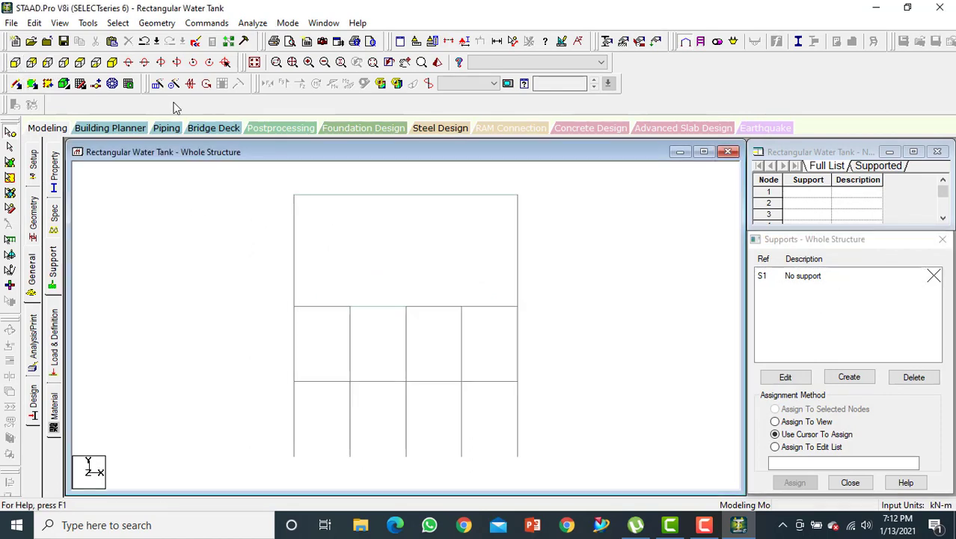
{"action": "left_click", "coordinate": [845, 377]}
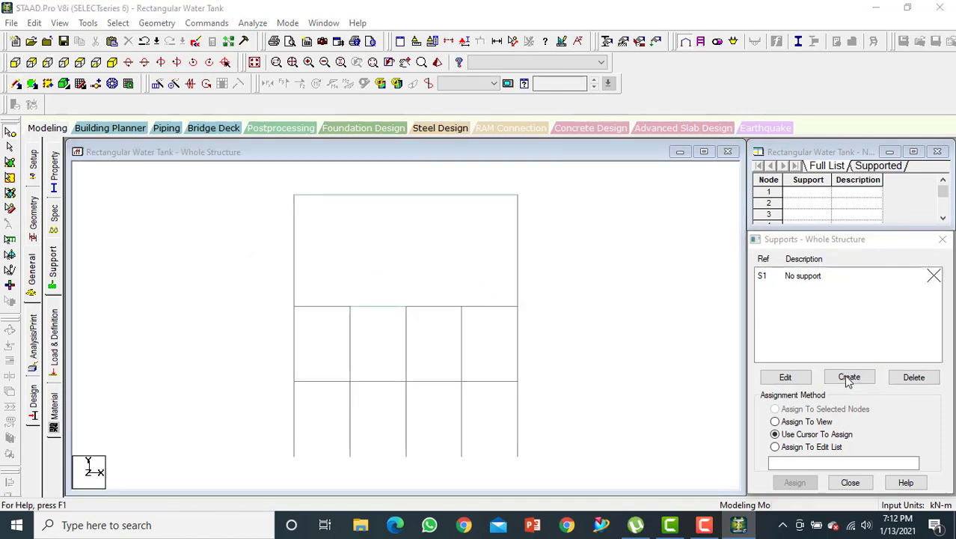
{"action": "left_click", "coordinate": [776, 496]}
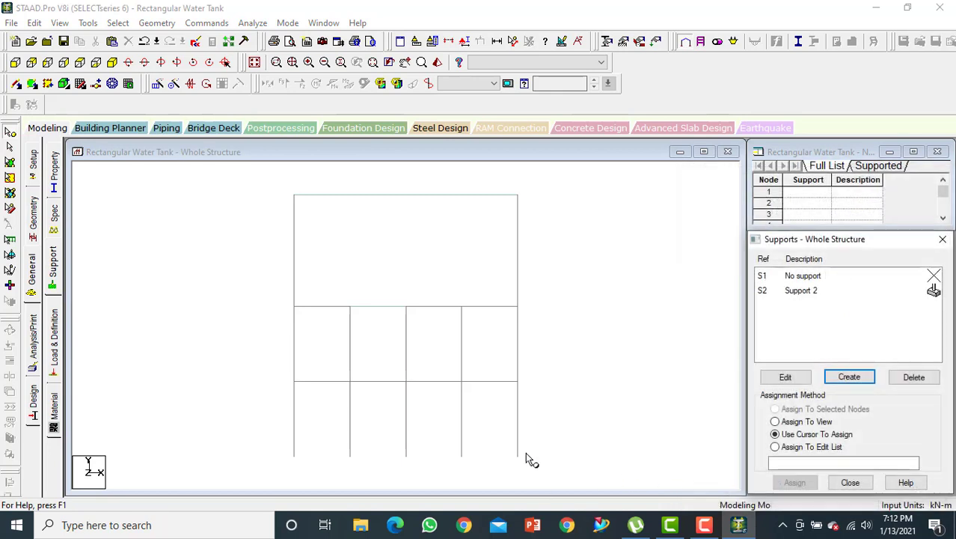
Assign the fixed support S2 to all base nodes of the columns and return to the isometric view
{"action": "left_click_drag", "start_coordinate": [550, 469], "coordinate": [261, 442]}
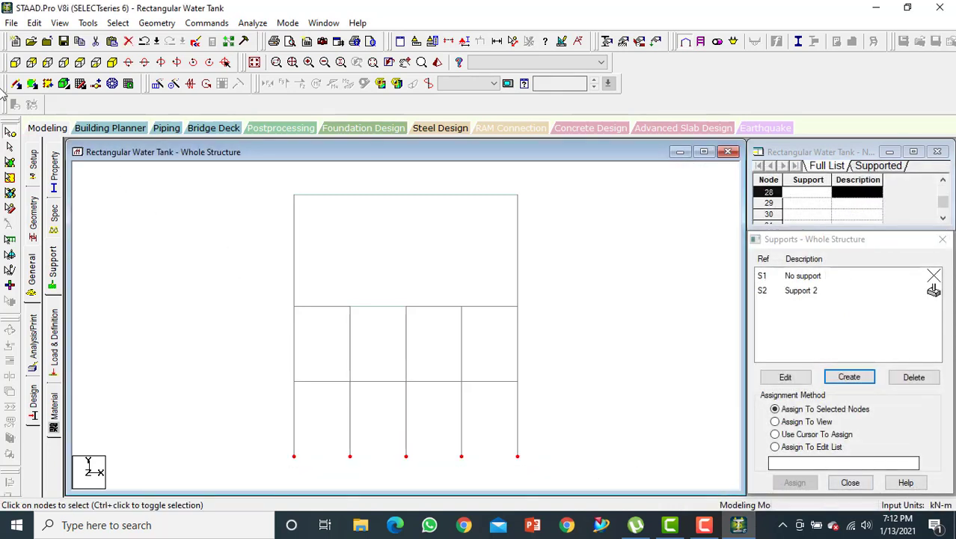
{"action": "left_click", "coordinate": [112, 63]}
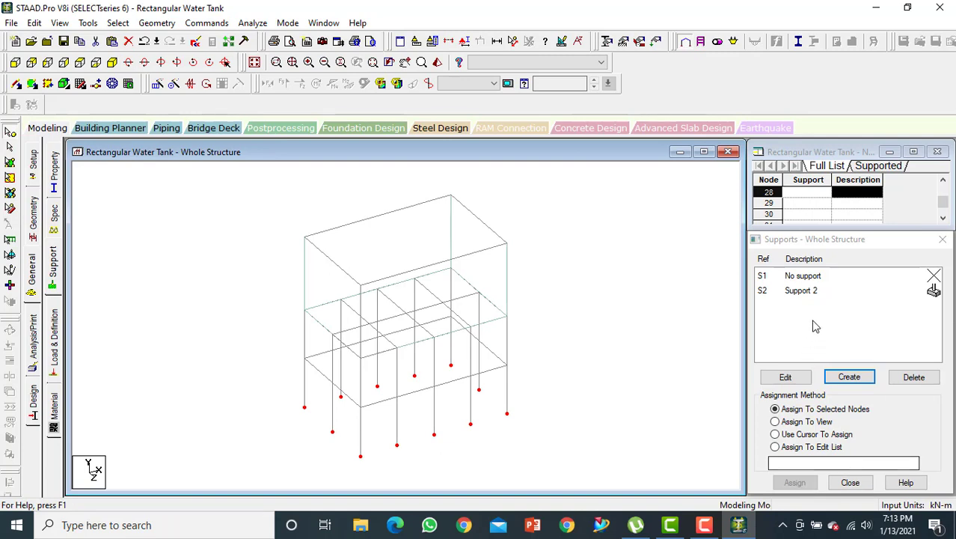
{"action": "left_click", "coordinate": [804, 290]}
{"action": "left_click", "coordinate": [28, 71]}
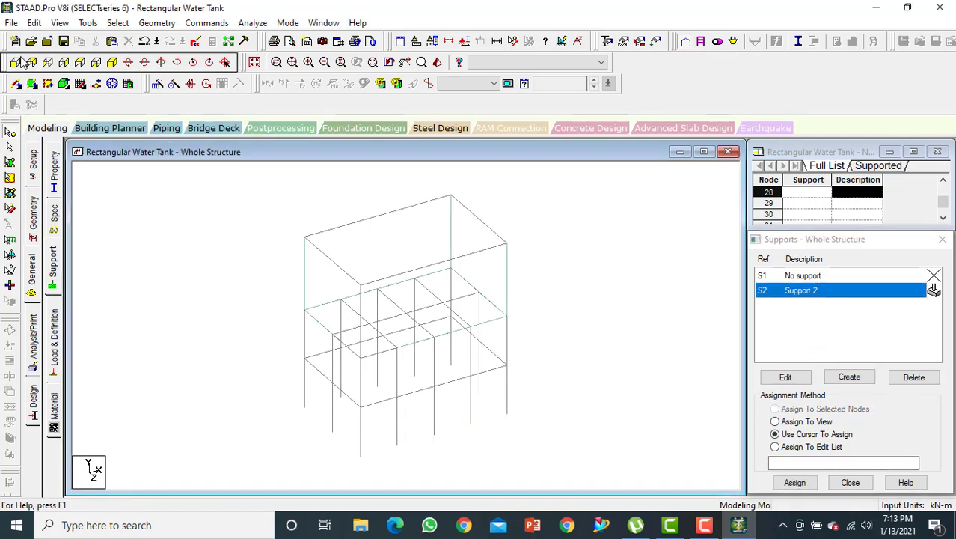
{"action": "left_click", "coordinate": [23, 62]}
{"action": "left_click_drag", "start_coordinate": [271, 439], "coordinate": [543, 479]}
{"action": "left_click", "coordinate": [112, 62]}
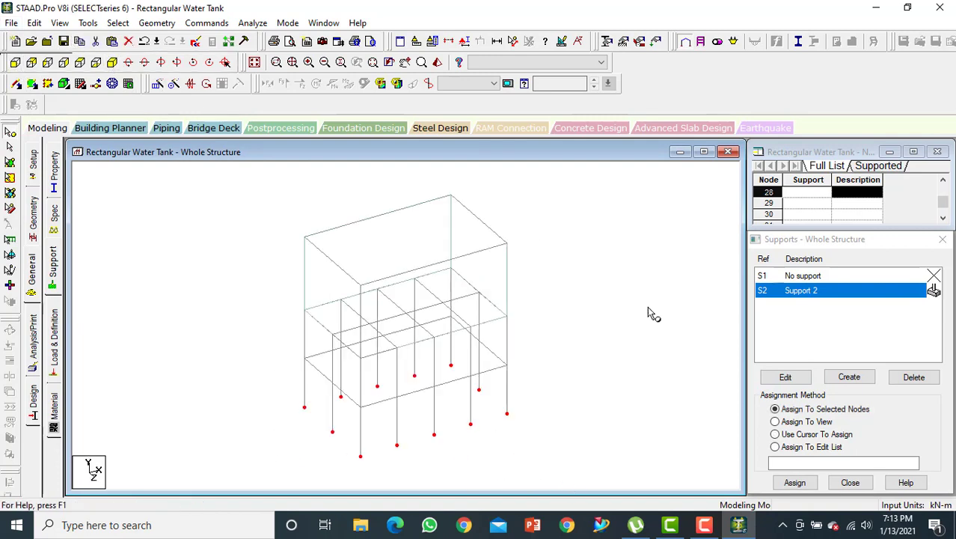
{"action": "left_click", "coordinate": [795, 482]}
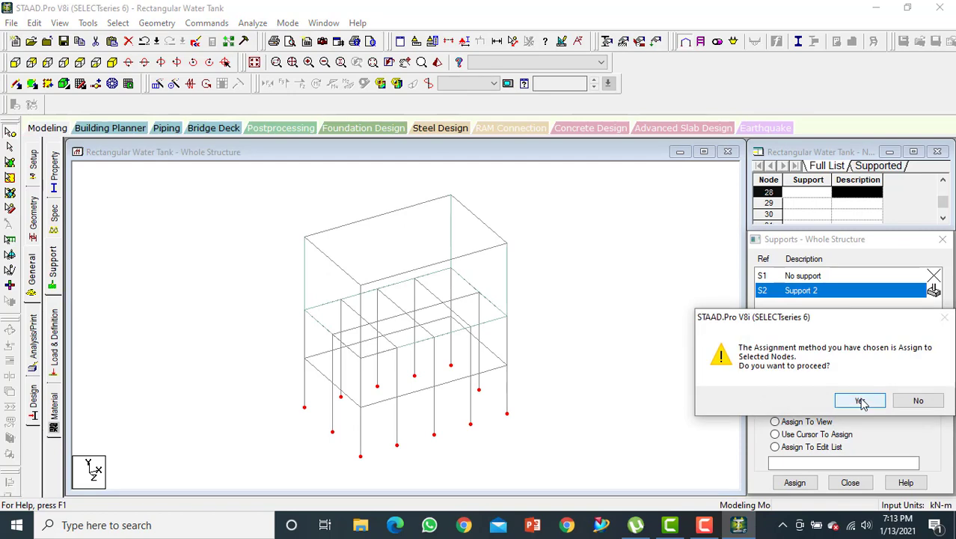
{"action": "left_click", "coordinate": [859, 401]}
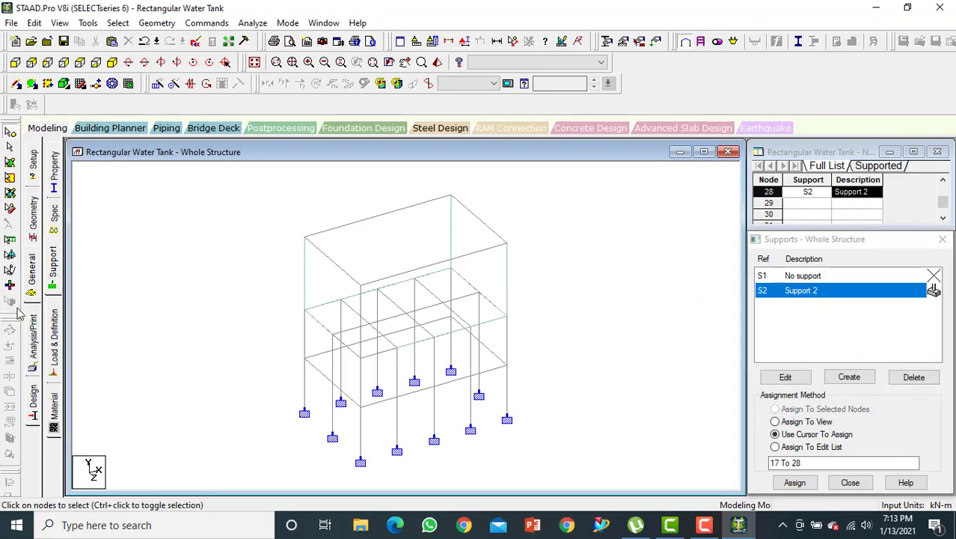
Create primary load case 1 with loading type Dead and the title DL
{"action": "left_click", "coordinate": [60, 315]}
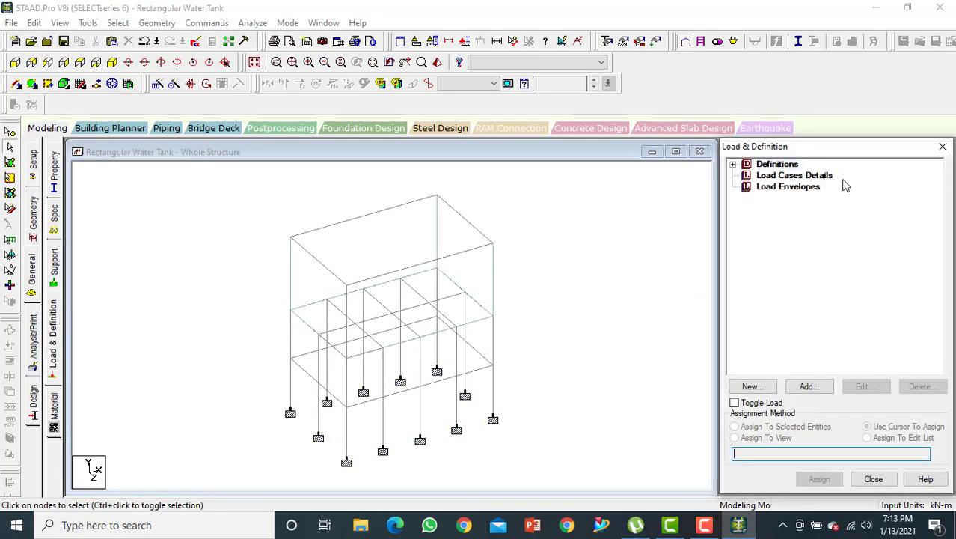
{"action": "left_click", "coordinate": [816, 178]}
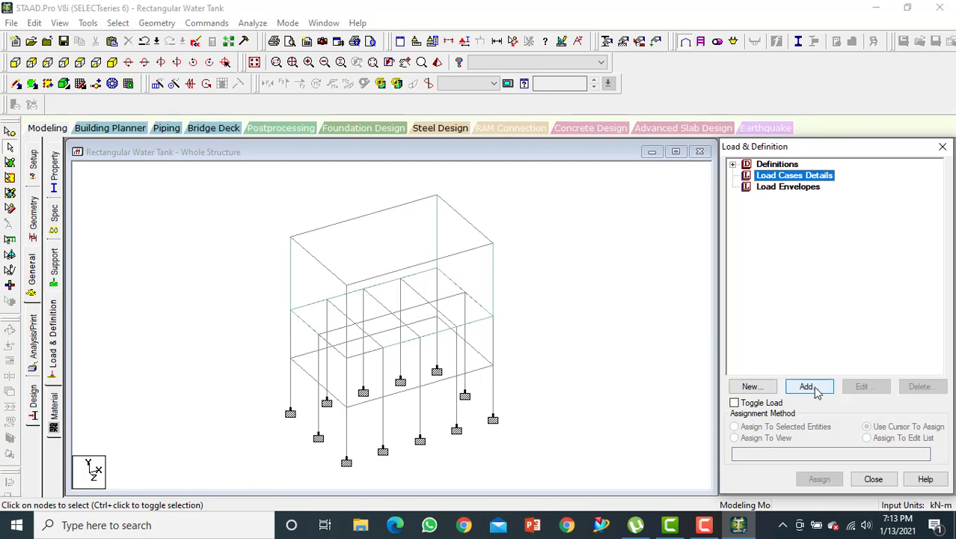
{"action": "left_click", "coordinate": [808, 386]}
{"action": "left_click", "coordinate": [565, 183]}
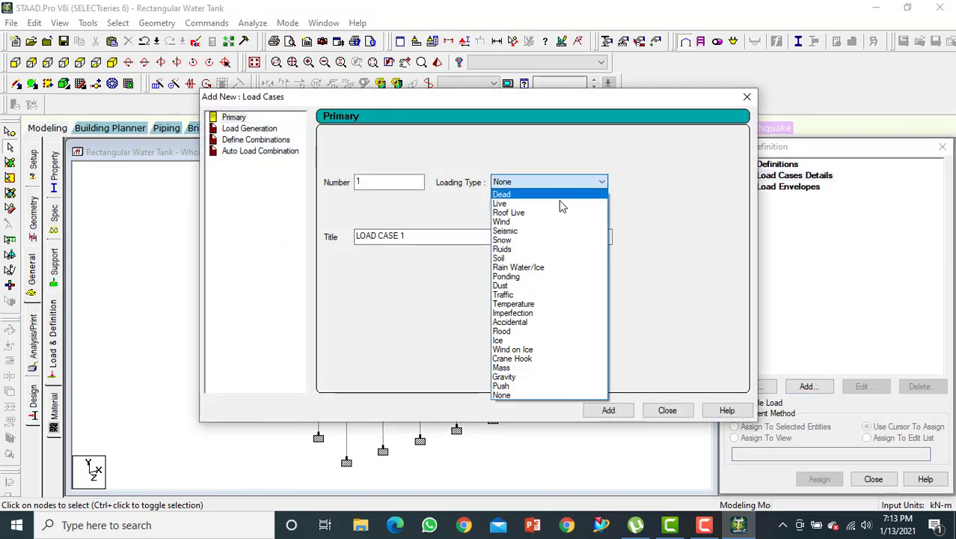
{"action": "left_click", "coordinate": [564, 196]}
{"action": "left_click_drag", "start_coordinate": [434, 230], "coordinate": [289, 228]}
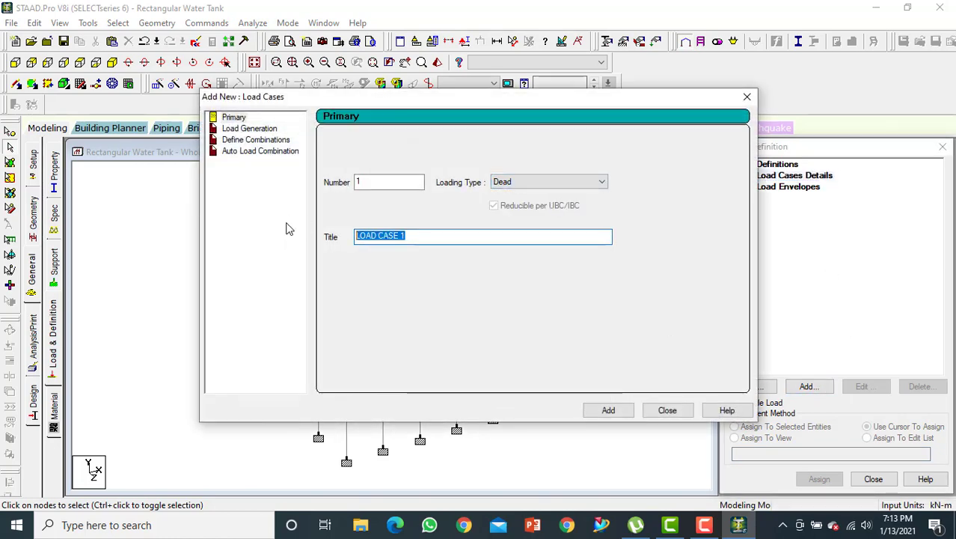
{"action": "type", "text": "D"}
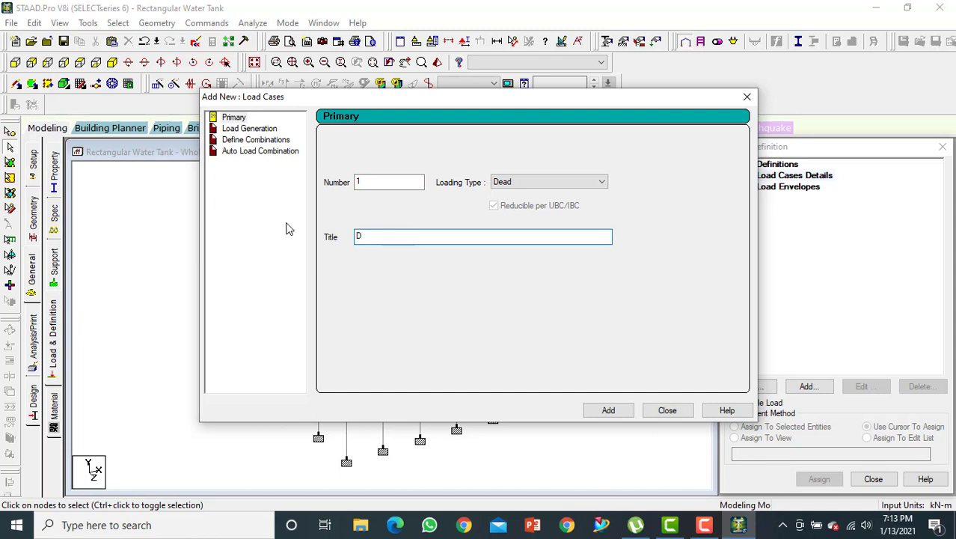
{"action": "type", "text": "L"}
{"action": "left_click", "coordinate": [607, 409]}
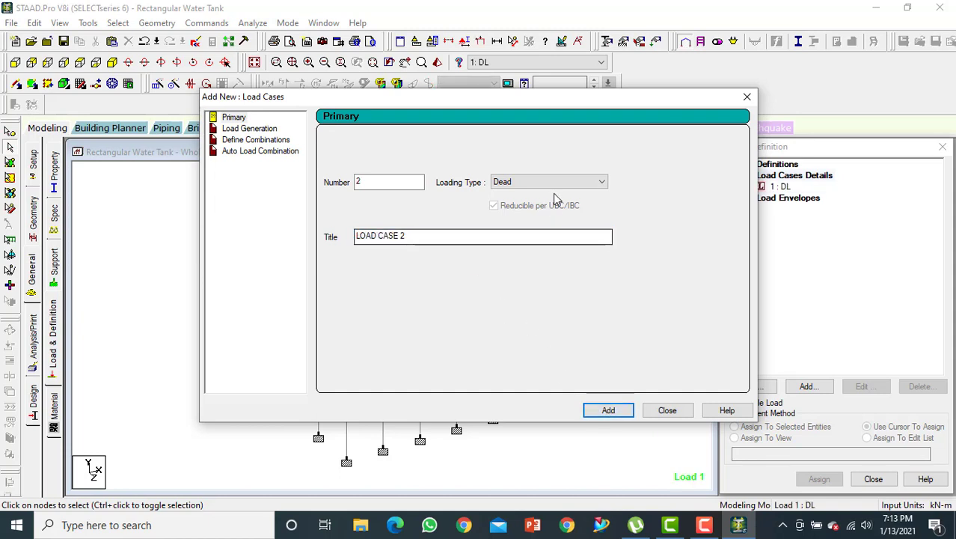
Add primary load case 2 with loading type Fluids and the title Hydro, and finish adding load cases
{"action": "left_click", "coordinate": [570, 185]}
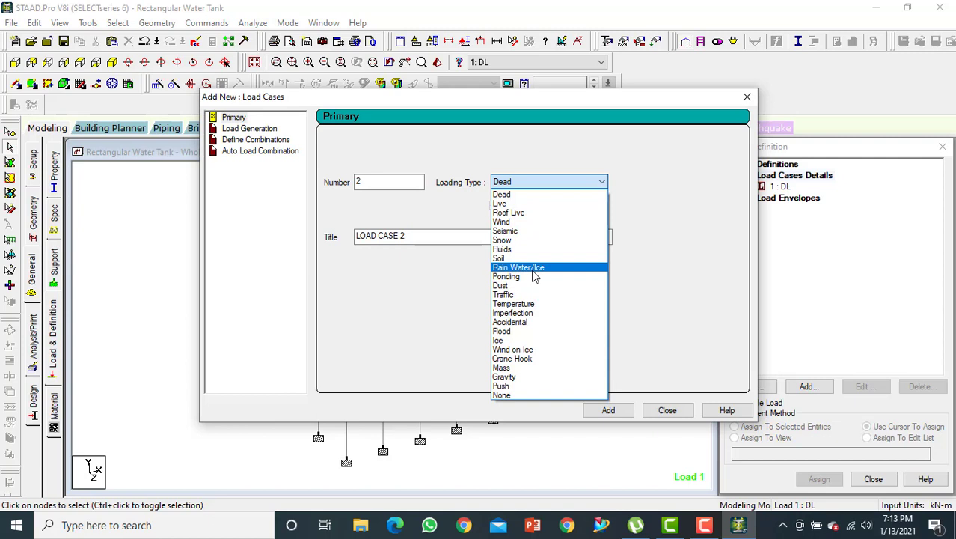
{"action": "left_click", "coordinate": [522, 251]}
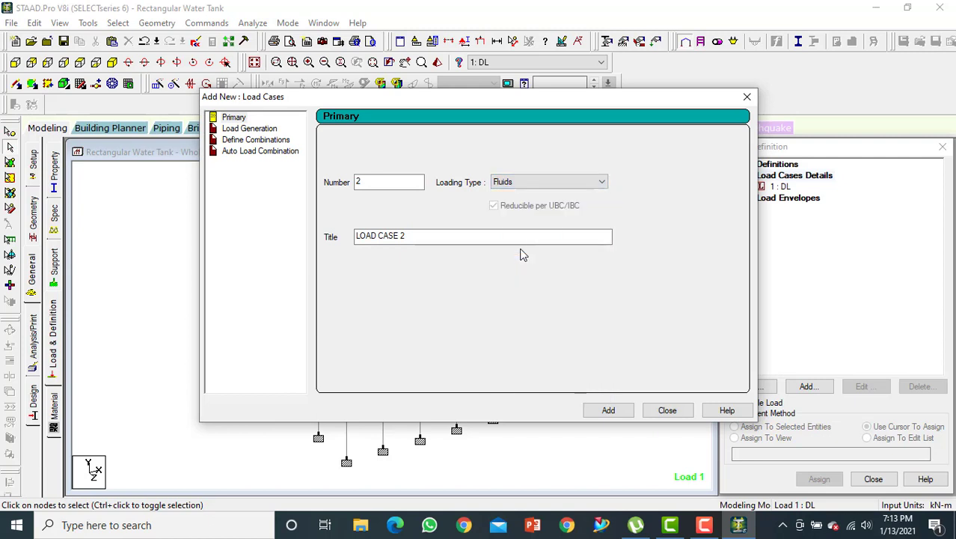
{"action": "left_click_drag", "start_coordinate": [455, 235], "coordinate": [331, 237]}
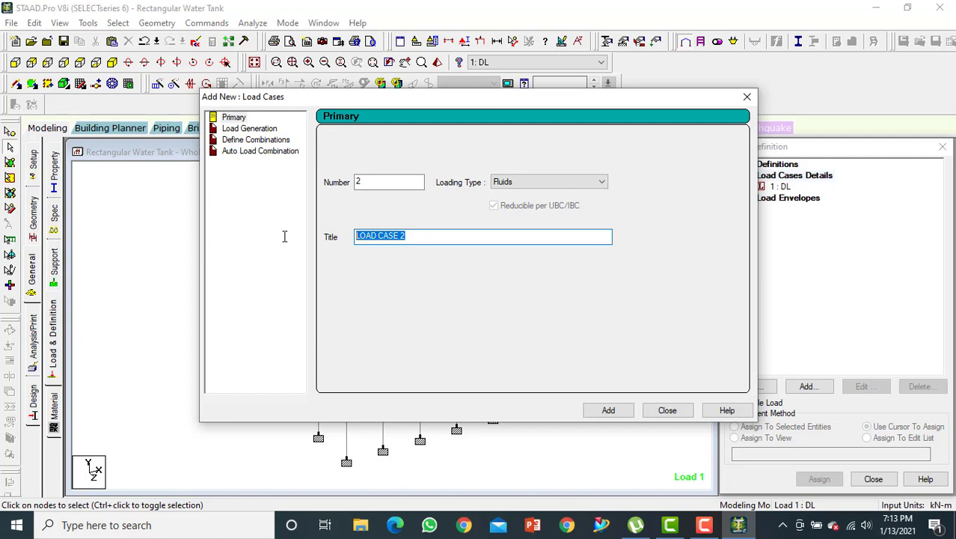
{"action": "type", "text": "Hydro"}
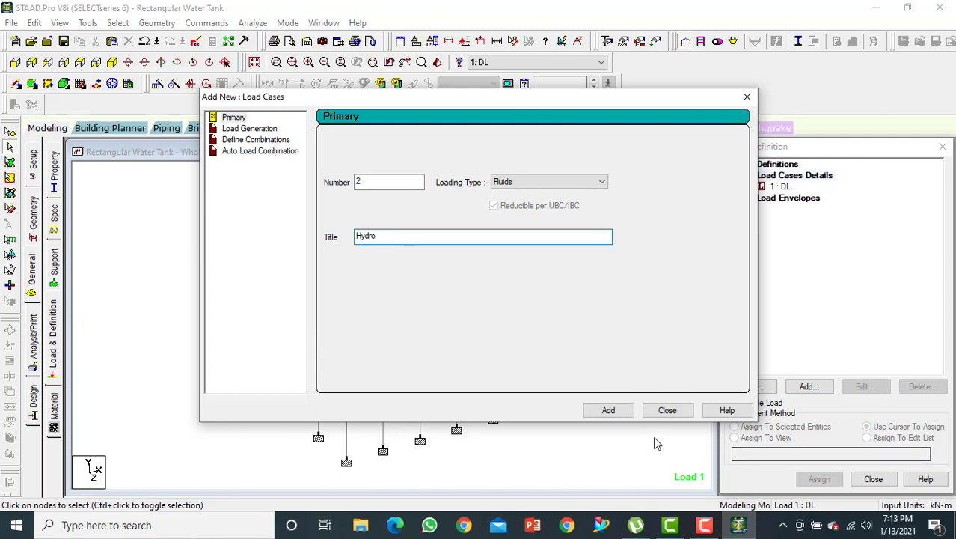
{"action": "left_click", "coordinate": [609, 410]}
{"action": "left_click", "coordinate": [665, 411]}
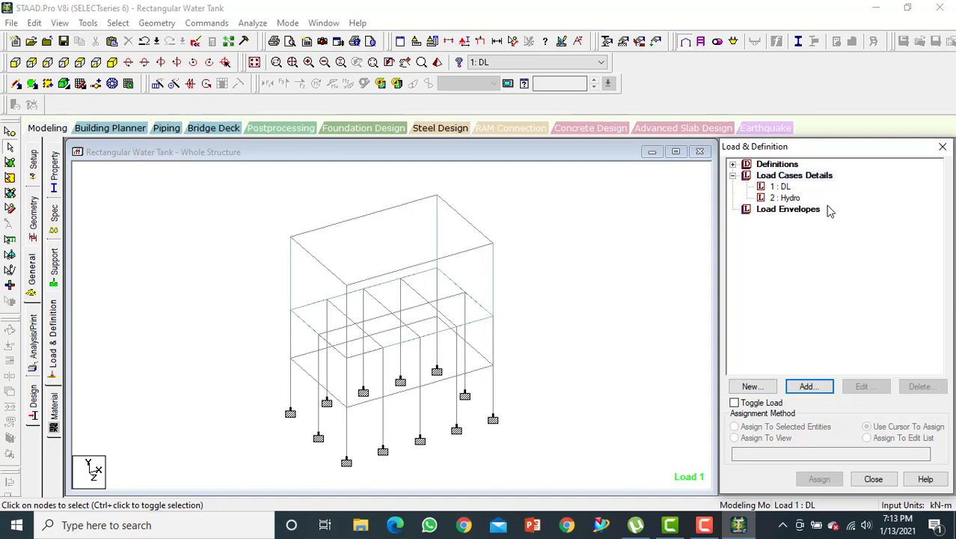
Add a selfweight load in the Y direction with factor -1 to load case DL
{"action": "left_click", "coordinate": [783, 190]}
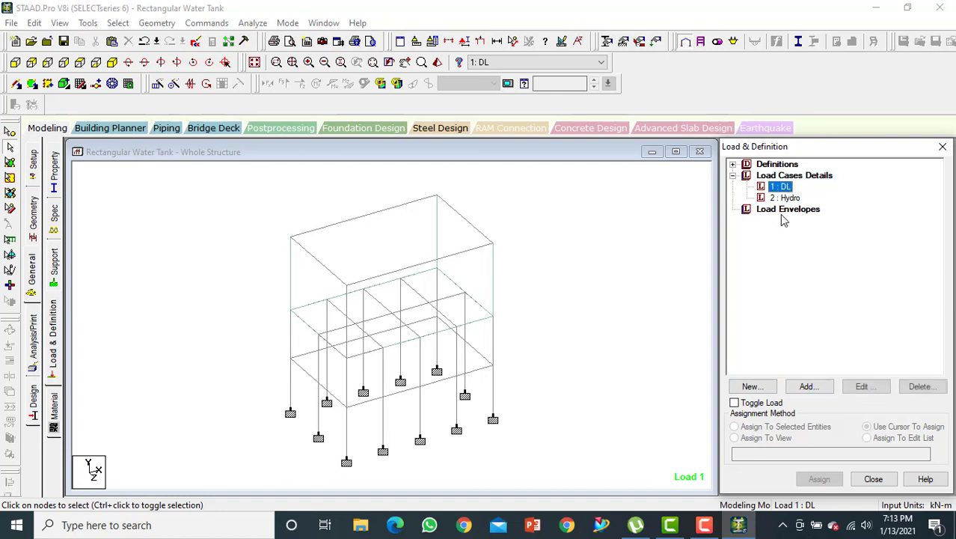
{"action": "left_click", "coordinate": [335, 149]}
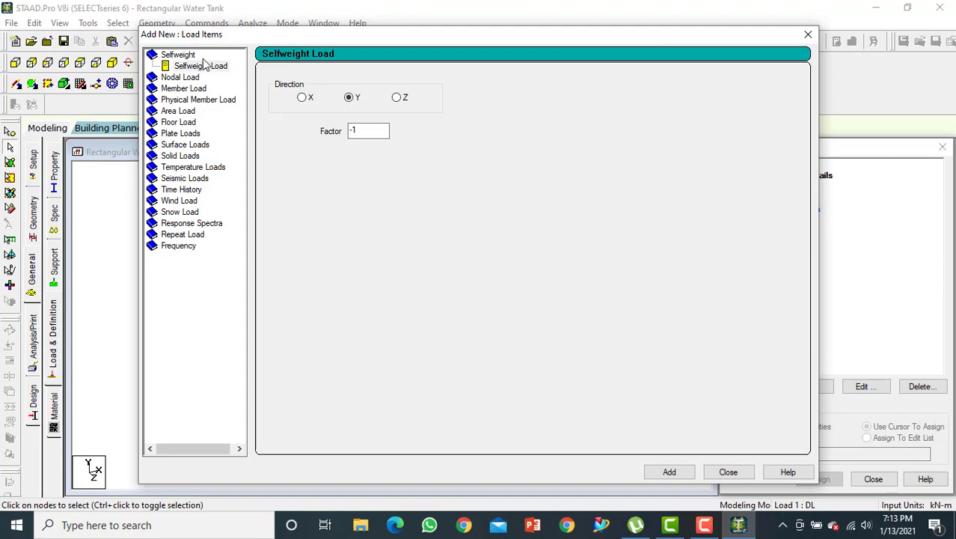
{"action": "left_click", "coordinate": [205, 65]}
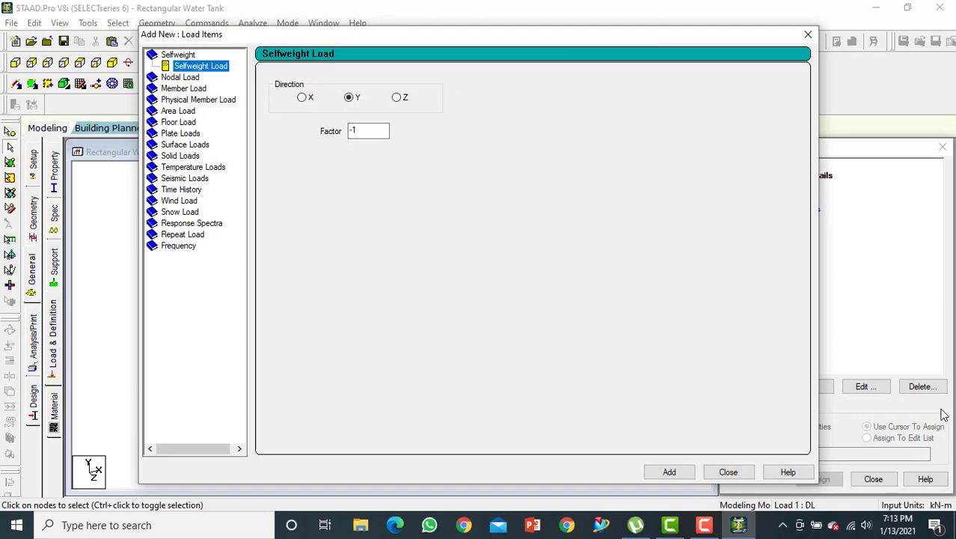
{"action": "left_click", "coordinate": [671, 471]}
{"action": "left_click", "coordinate": [726, 471]}
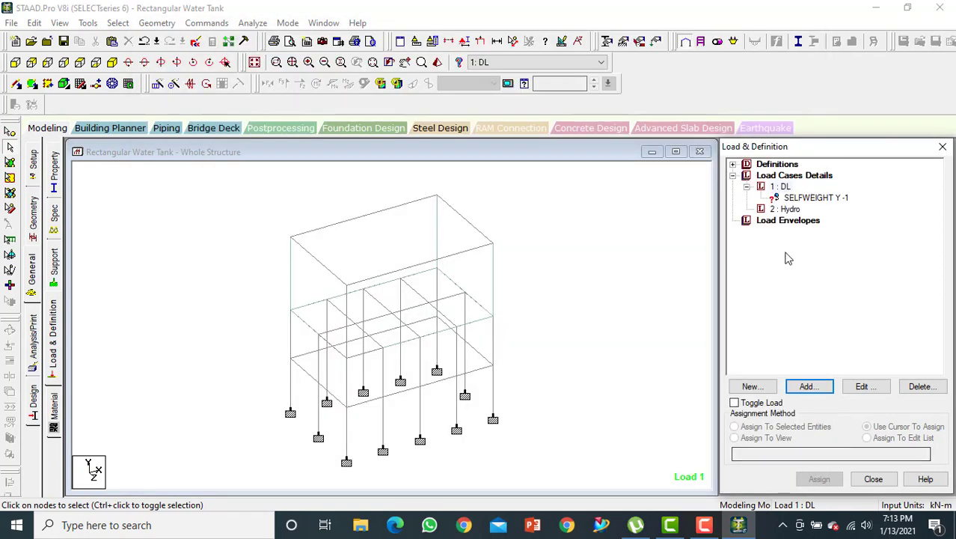
Start a hydrostatic plate load in load case Hydro and select all the tank's wall and floor plates, 73 to 77, for it
{"action": "left_click", "coordinate": [790, 210]}
{"action": "left_click", "coordinate": [412, 217]}
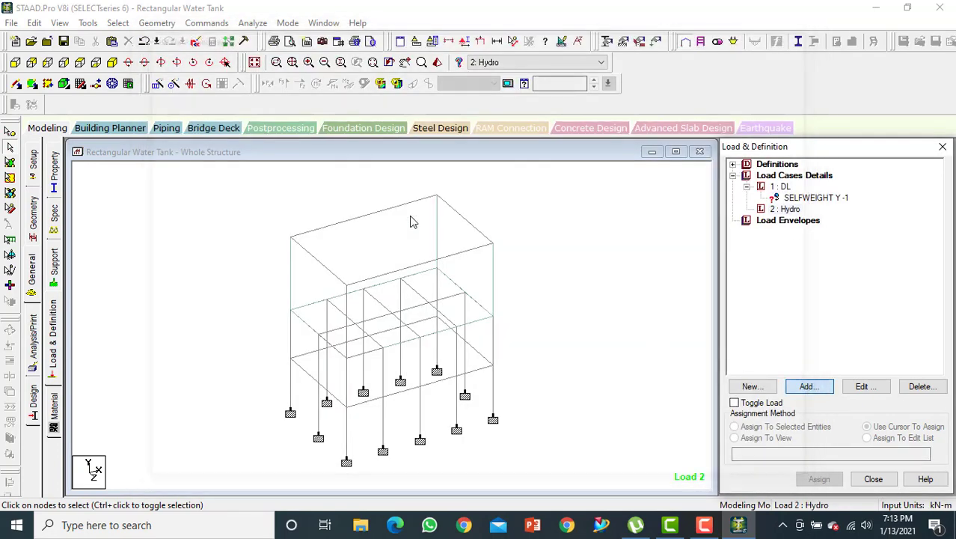
{"action": "left_click", "coordinate": [809, 386]}
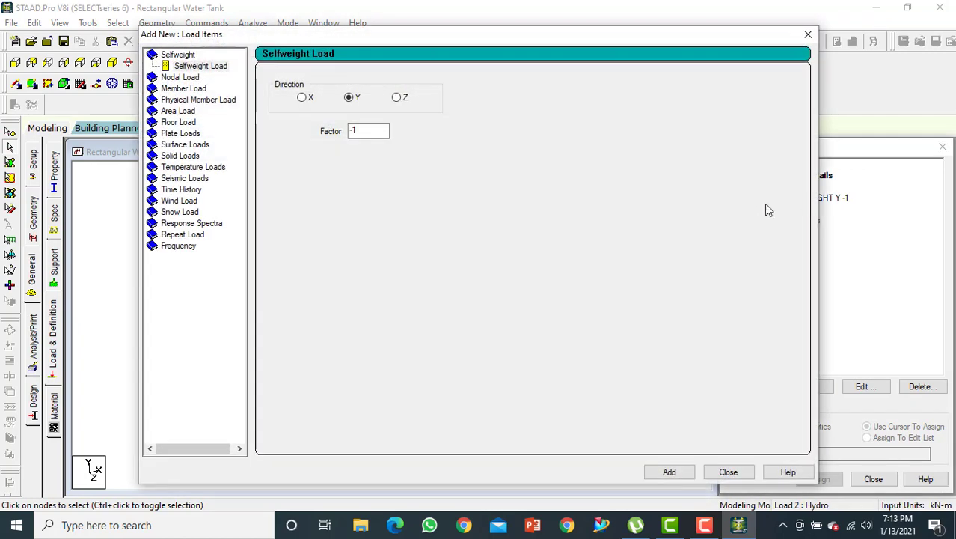
{"action": "left_click", "coordinate": [180, 133]}
{"action": "left_click", "coordinate": [191, 178]}
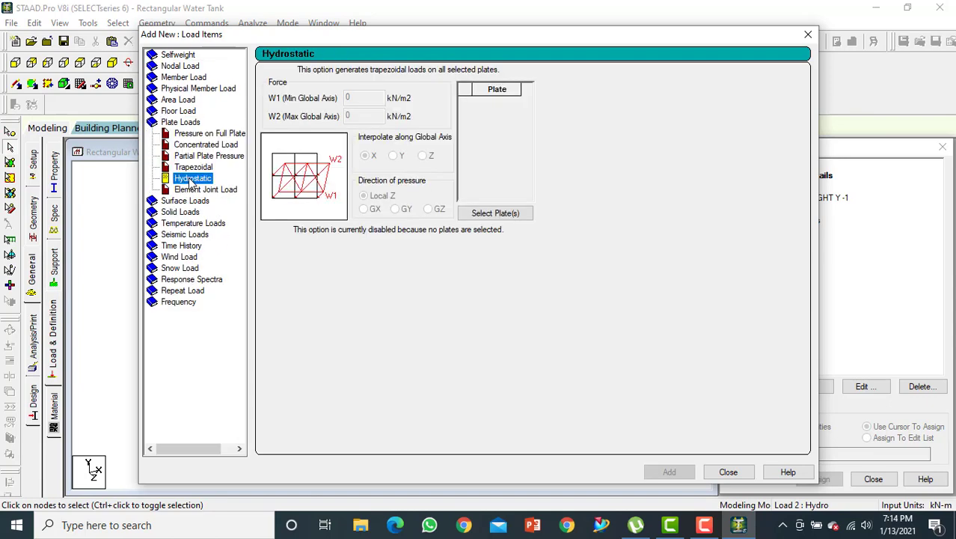
{"action": "left_click", "coordinate": [487, 213]}
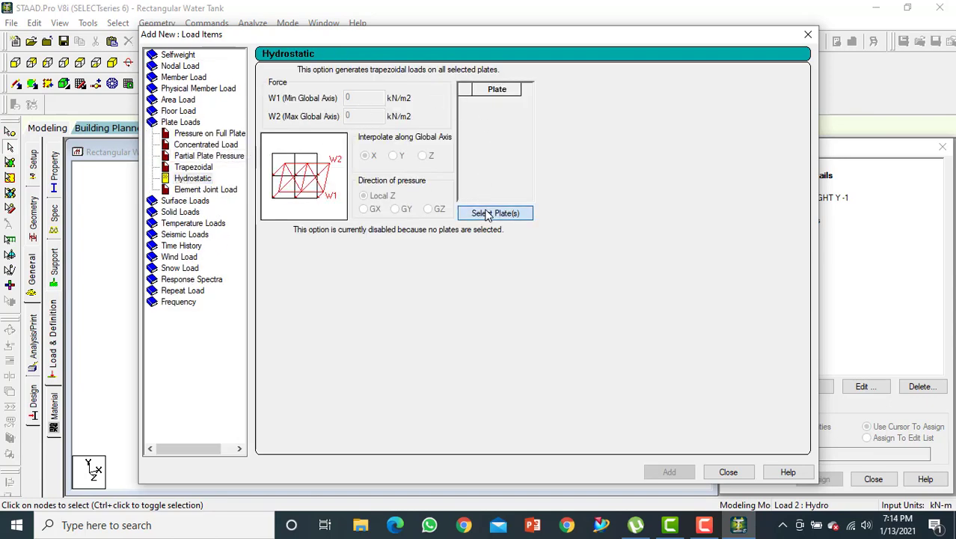
{"action": "left_click_drag", "start_coordinate": [477, 163], "coordinate": [705, 162]}
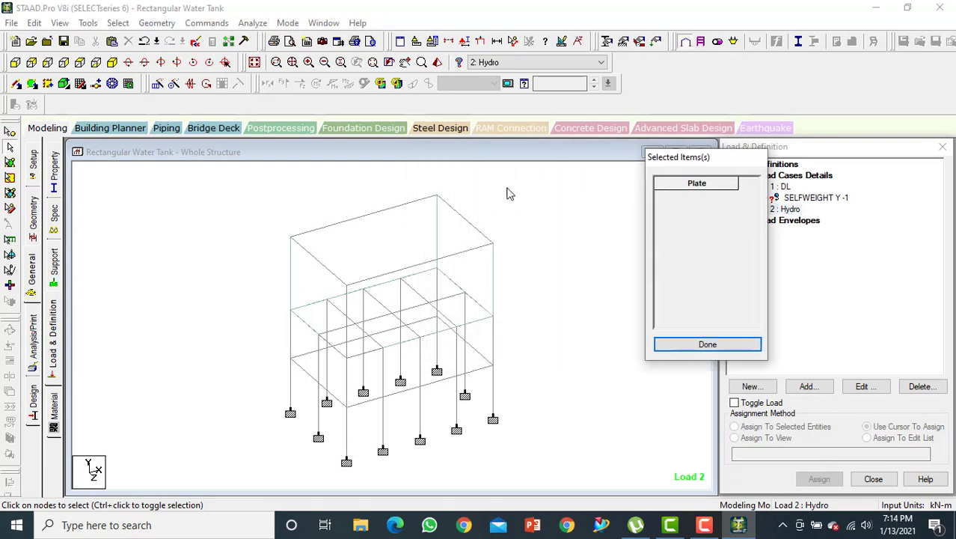
{"action": "left_click", "coordinate": [10, 161]}
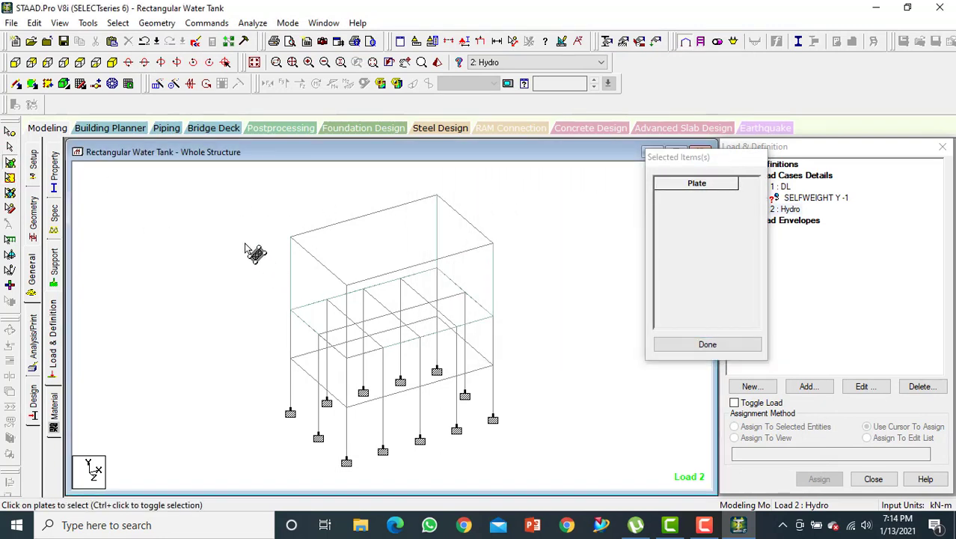
{"action": "left_click_drag", "start_coordinate": [245, 191], "coordinate": [537, 453]}
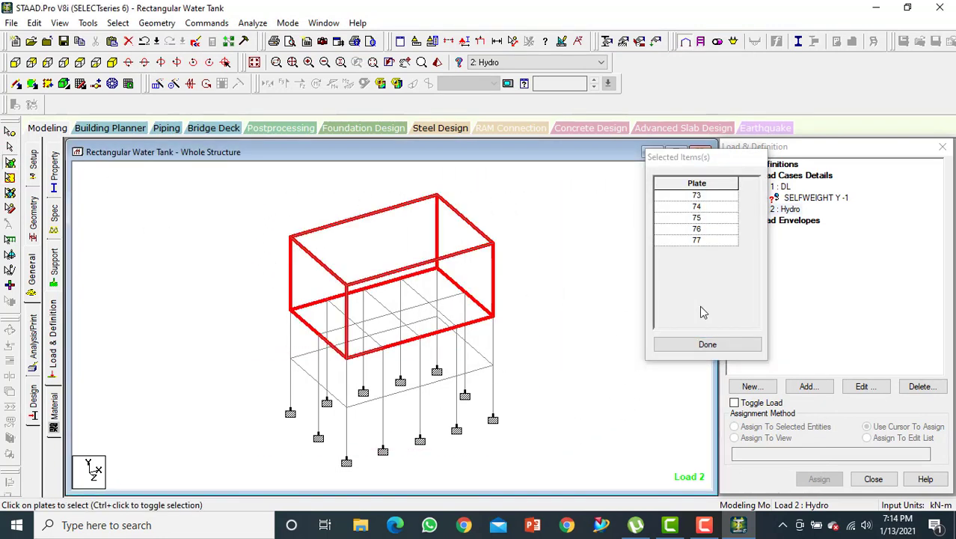
{"action": "left_click", "coordinate": [702, 345]}
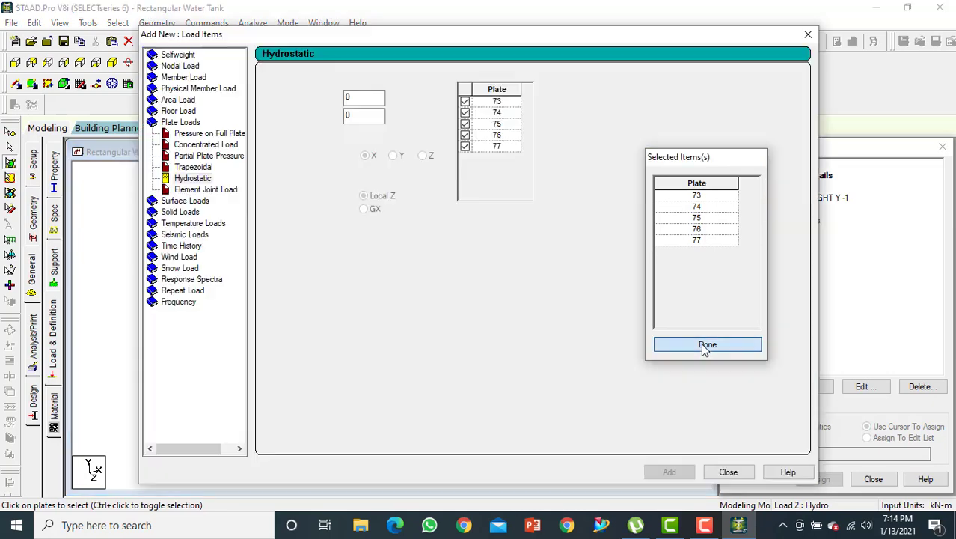
Add the hydrostatic load with W1 -5 and W2 -30 kN/m2, interpolated along global Y with pressure direction GY, and clear the plate selection
{"action": "double_click", "coordinate": [366, 98]}
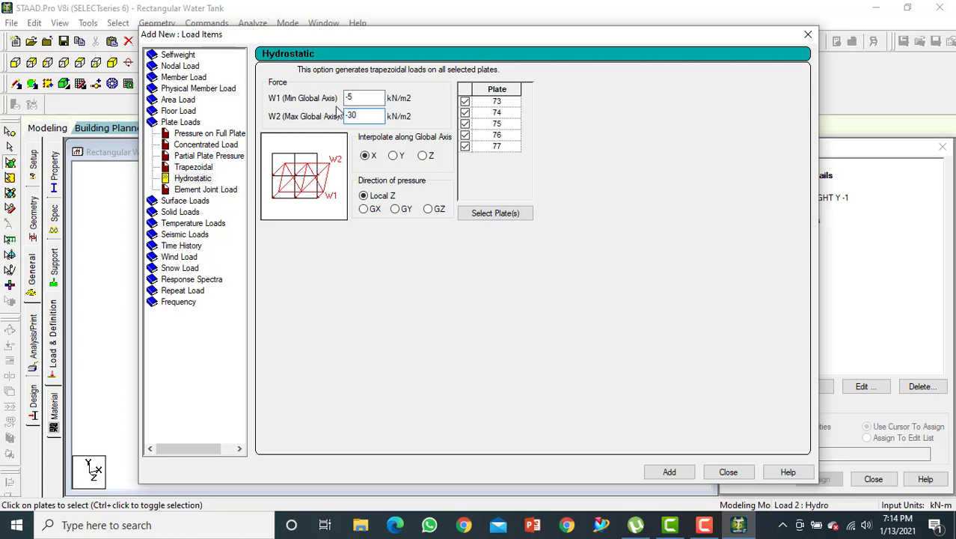
{"action": "left_click", "coordinate": [394, 157]}
{"action": "left_click", "coordinate": [395, 209]}
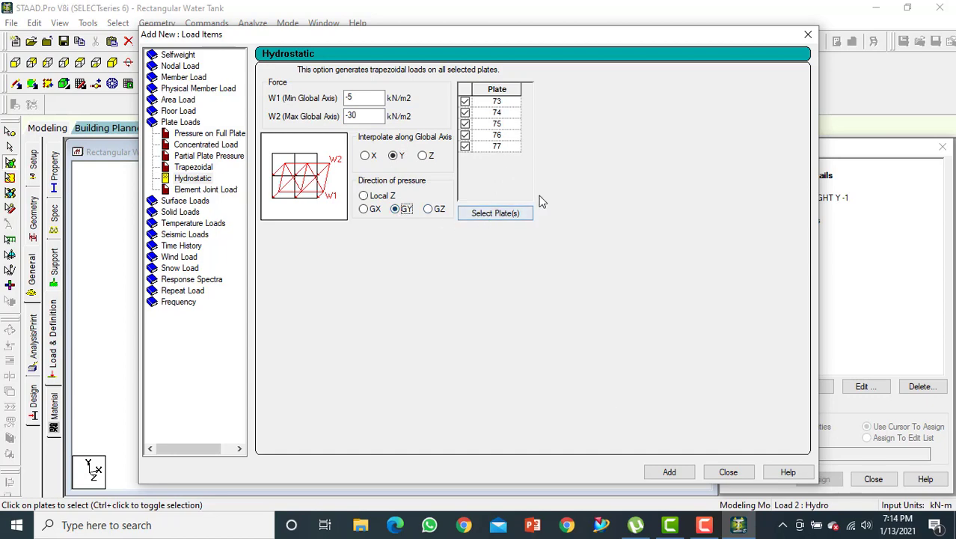
{"action": "left_click", "coordinate": [685, 474]}
{"action": "left_click", "coordinate": [728, 472]}
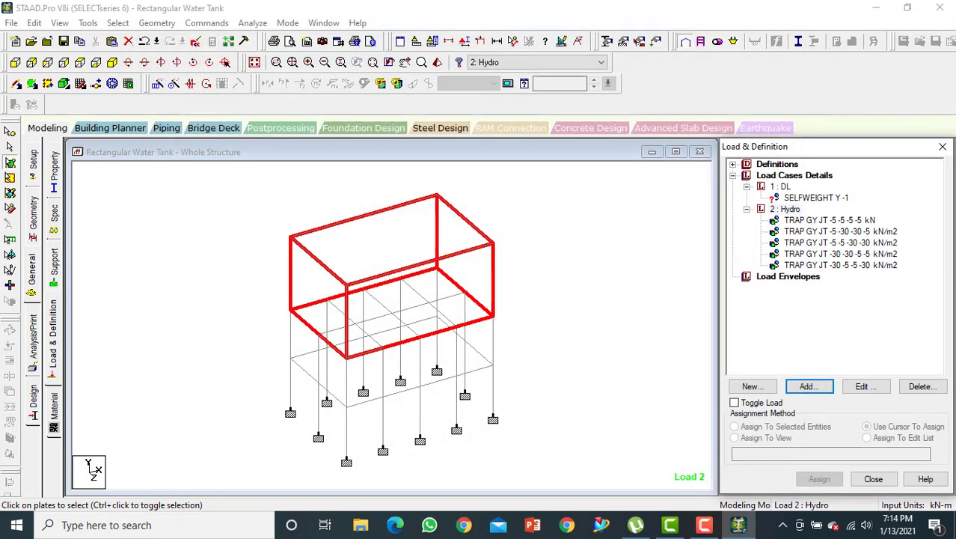
{"action": "left_click", "coordinate": [624, 294]}
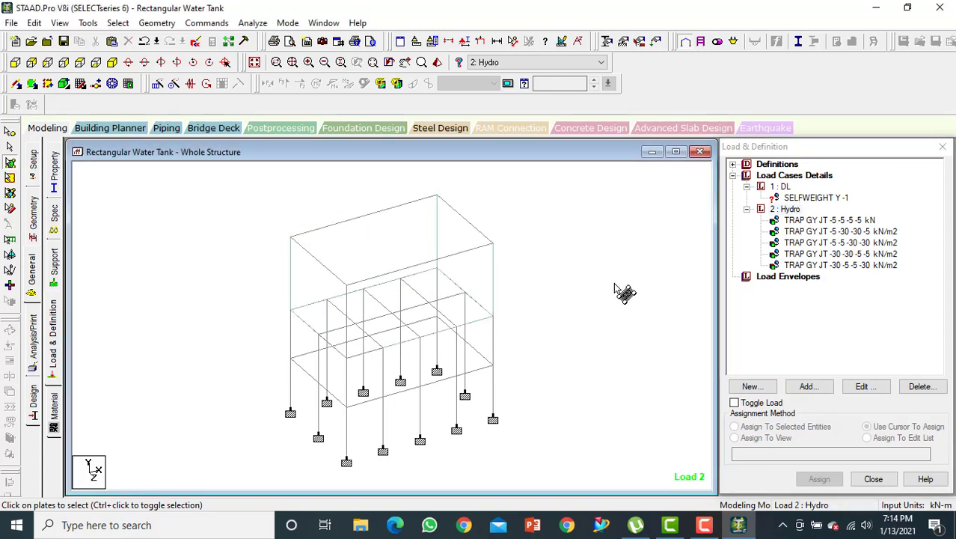
Assign the selfweight load of case DL to the whole structure in the view
{"action": "left_click", "coordinate": [816, 197]}
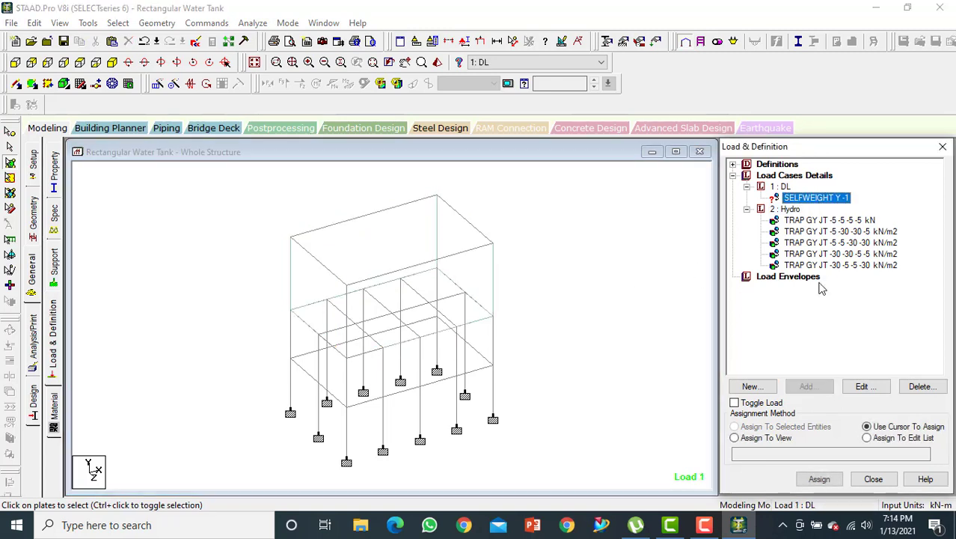
{"action": "left_click", "coordinate": [748, 439]}
{"action": "left_click", "coordinate": [819, 479]}
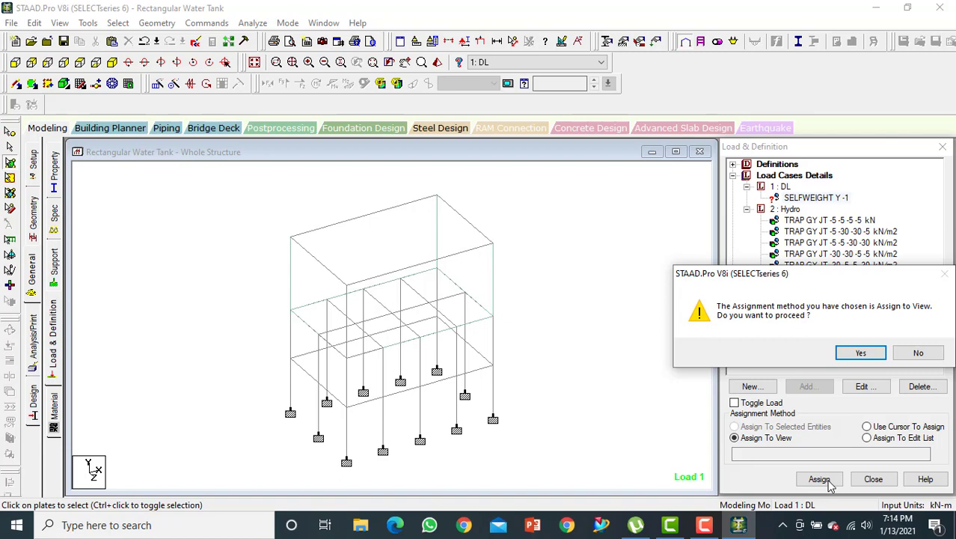
{"action": "left_click", "coordinate": [860, 352]}
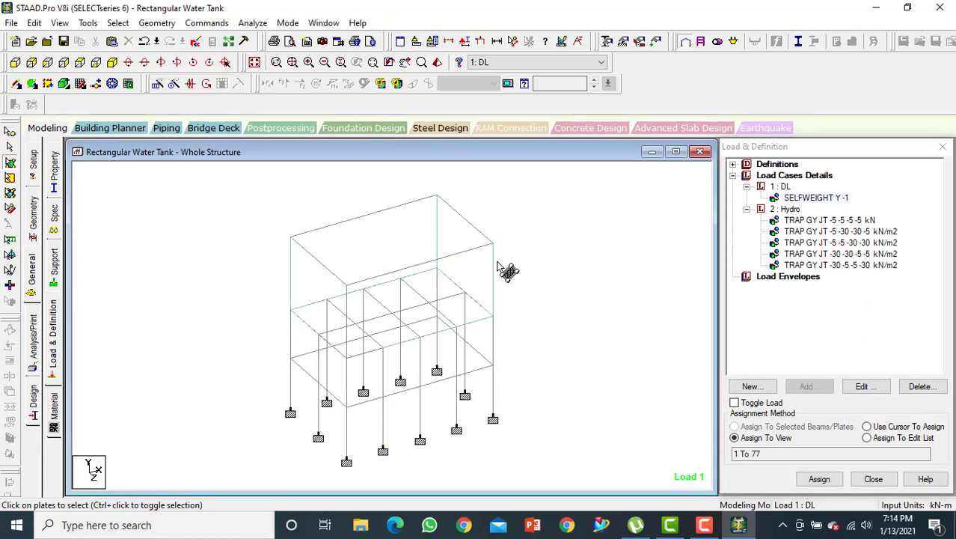
Check each trapezoidal load of case Hydro in turn to see which tank plate it acts on
{"action": "left_click", "coordinate": [805, 220]}
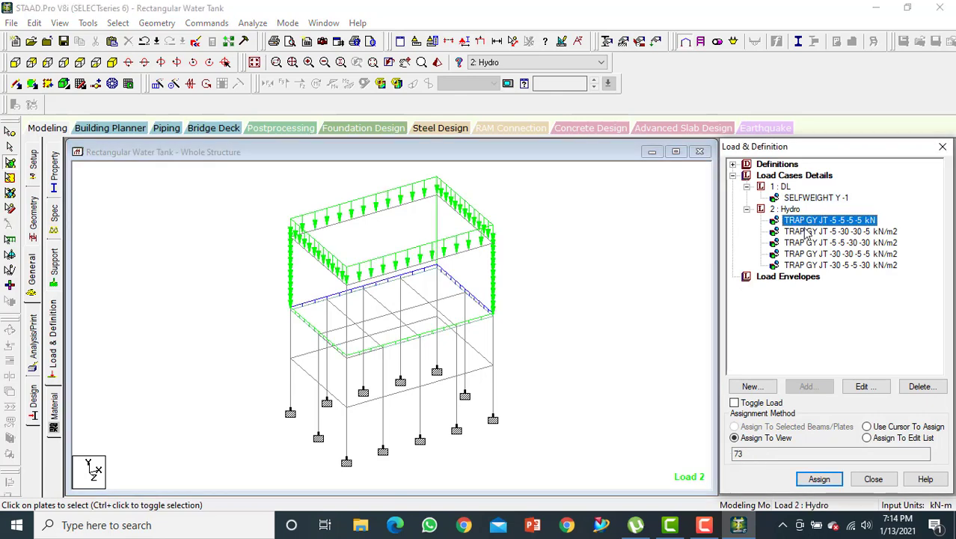
{"action": "left_click", "coordinate": [808, 232]}
{"action": "left_click", "coordinate": [805, 242]}
{"action": "left_click", "coordinate": [803, 254]}
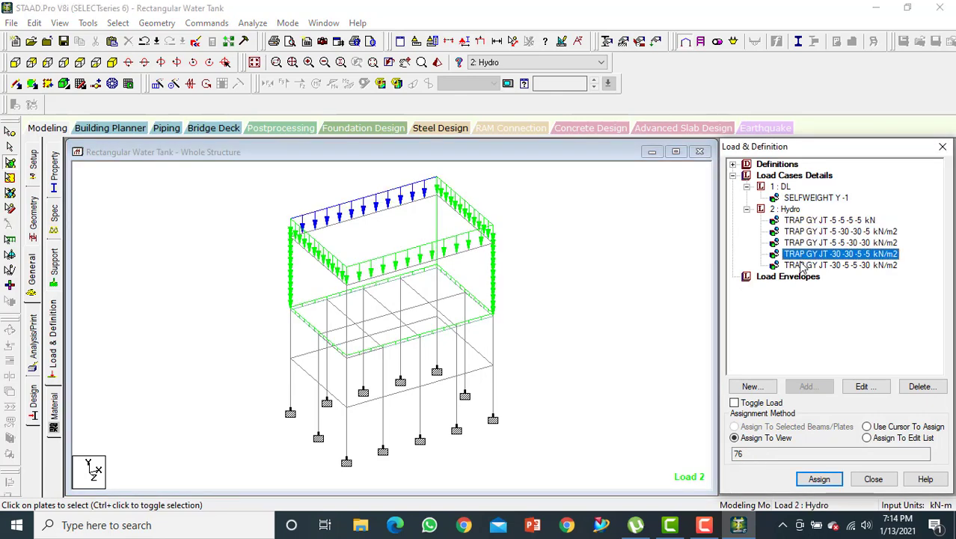
{"action": "left_click", "coordinate": [802, 265]}
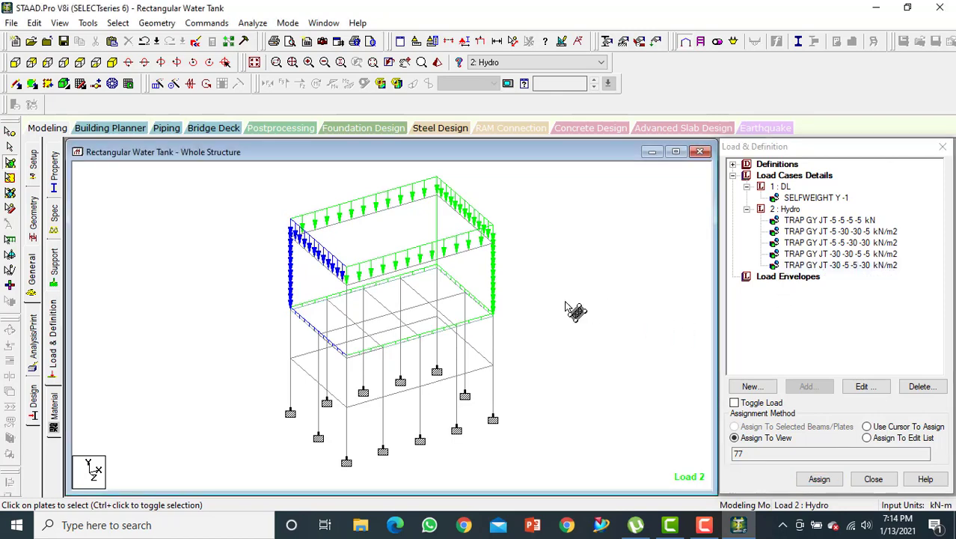
Add a Perform Analysis command with the No Print option to the analysis commands
{"action": "left_click", "coordinate": [33, 343]}
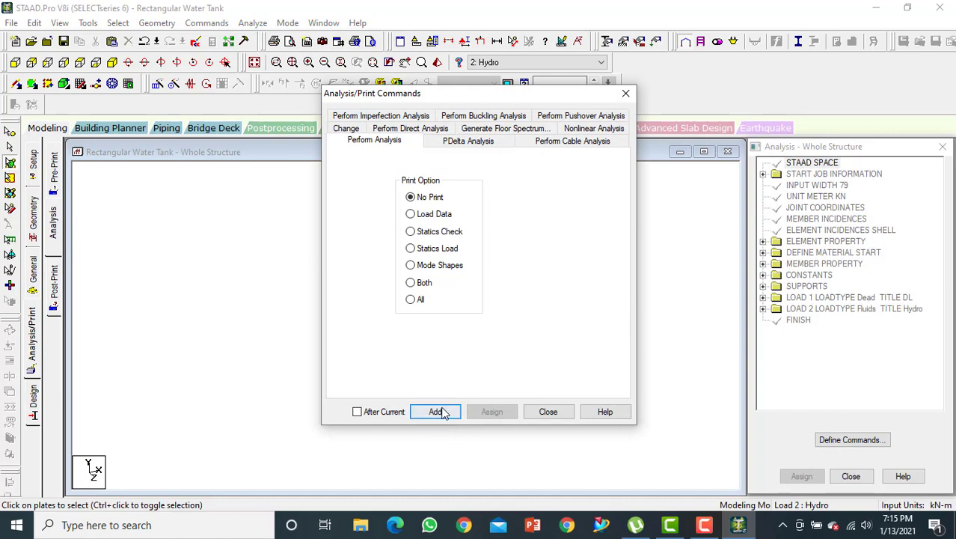
{"action": "left_click", "coordinate": [548, 412]}
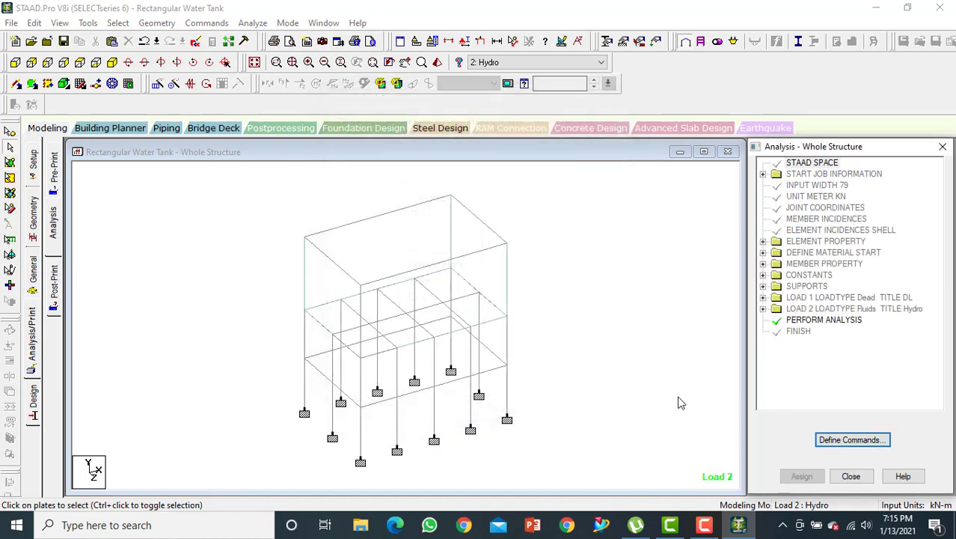
Save the model, run the analysis and go to post-processing mode with load cases DL and Hydro selected for results
{"action": "left_click", "coordinate": [252, 24]}
{"action": "left_click", "coordinate": [262, 36]}
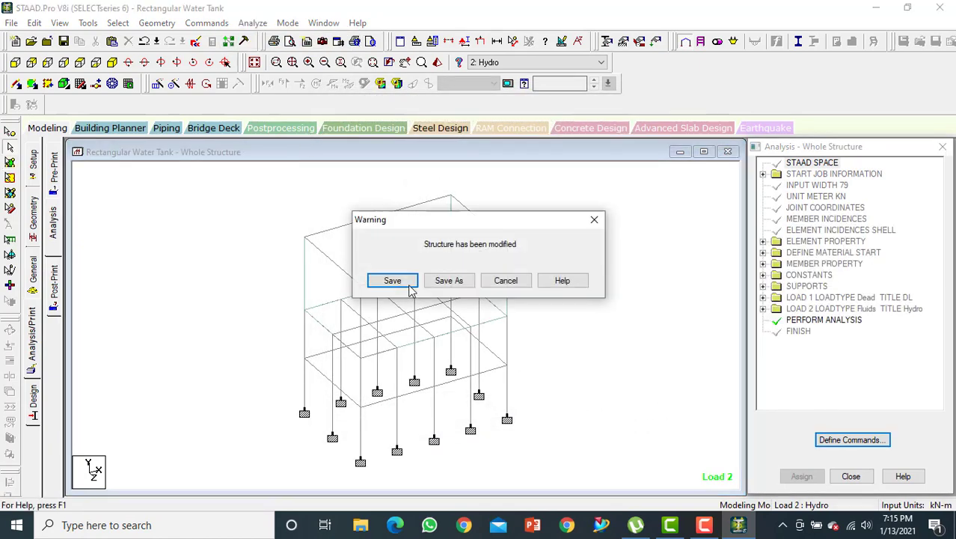
{"action": "left_click", "coordinate": [393, 281]}
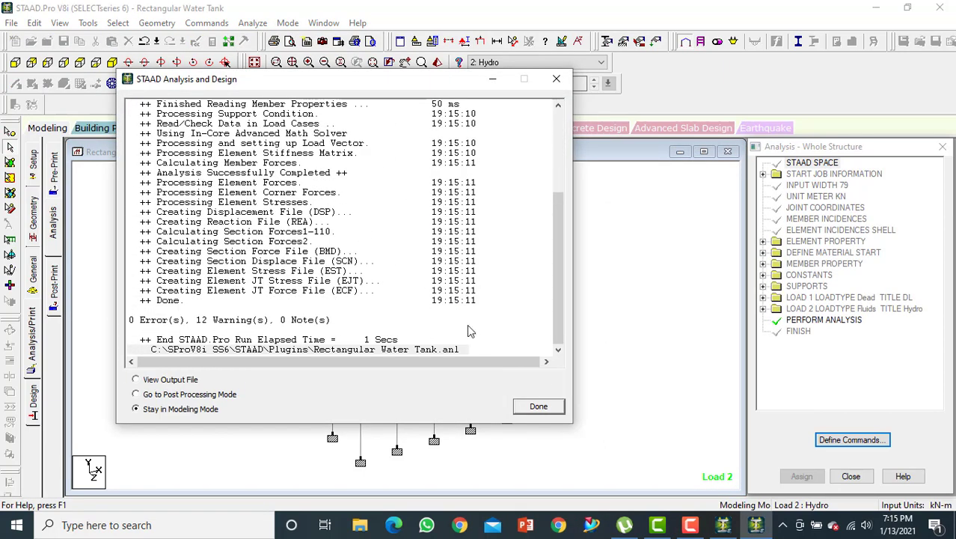
{"action": "left_click", "coordinate": [148, 397]}
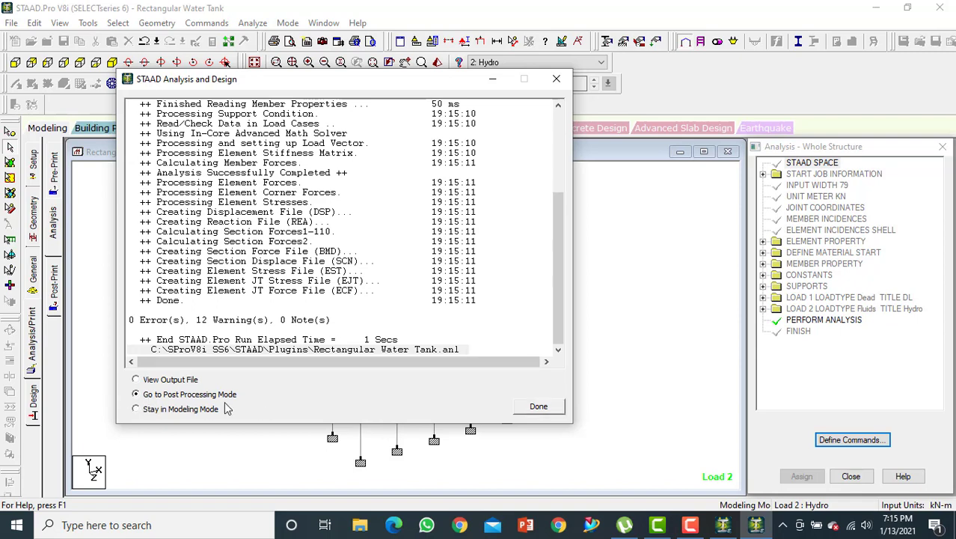
{"action": "left_click", "coordinate": [540, 408]}
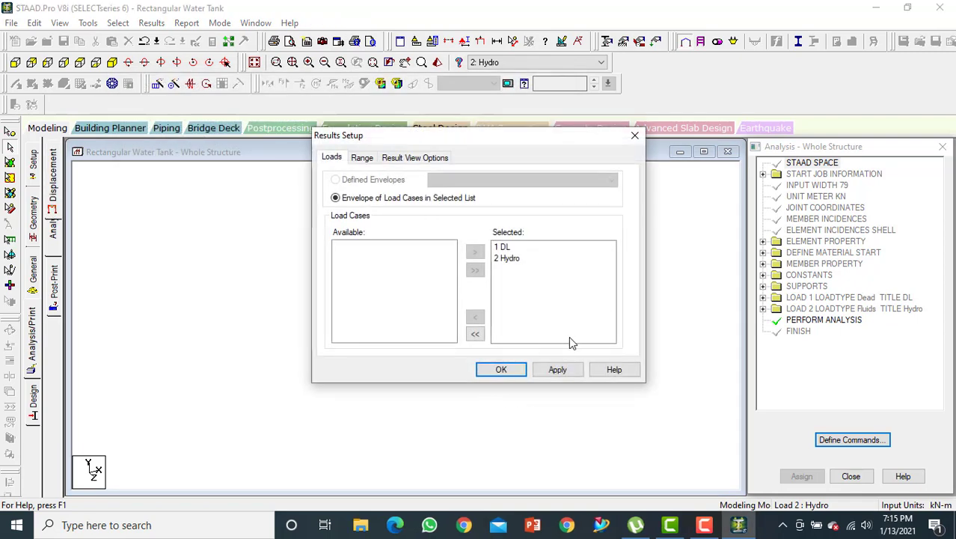
{"action": "left_click", "coordinate": [498, 369]}
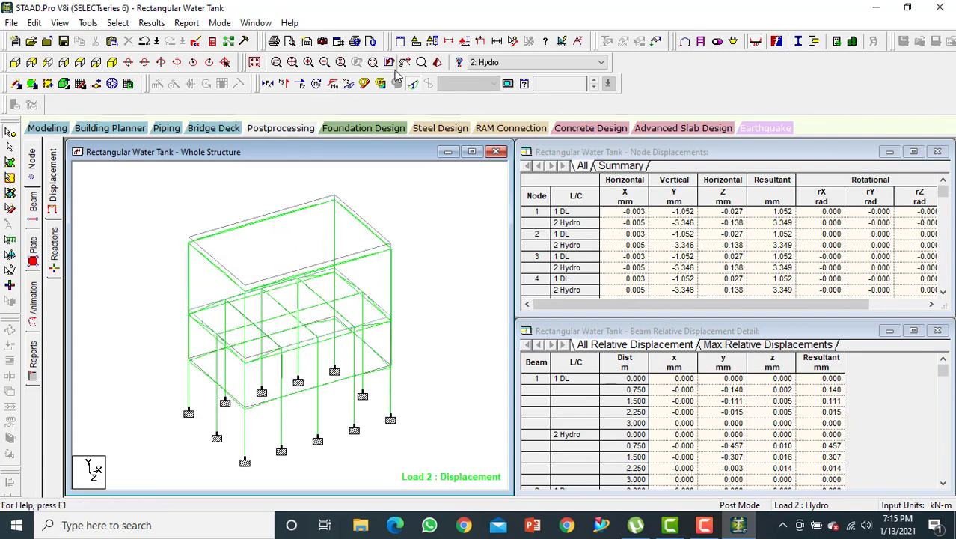
View the Bending Z moment diagram of the whole structure for load case Hydro, then hide it again
{"action": "left_click", "coordinate": [348, 83]}
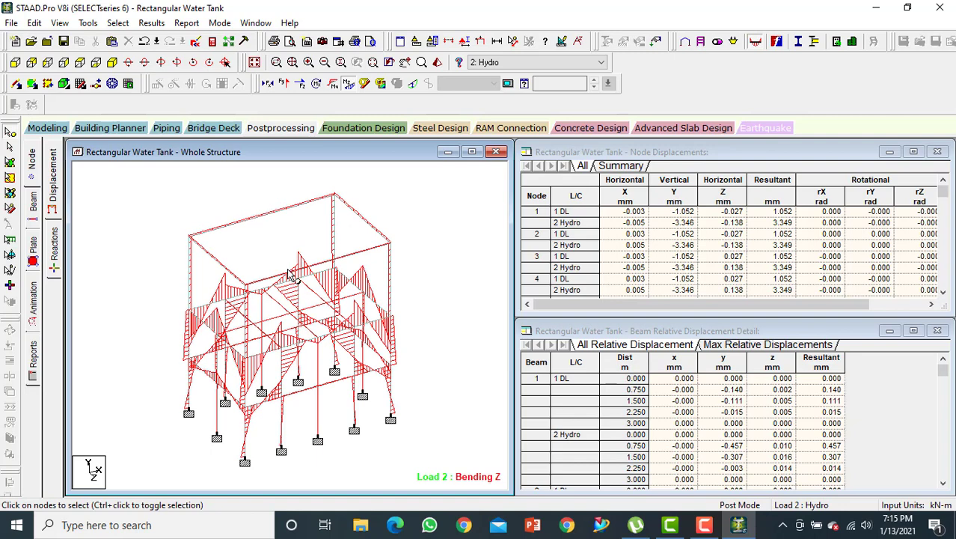
{"action": "left_click", "coordinate": [264, 343]}
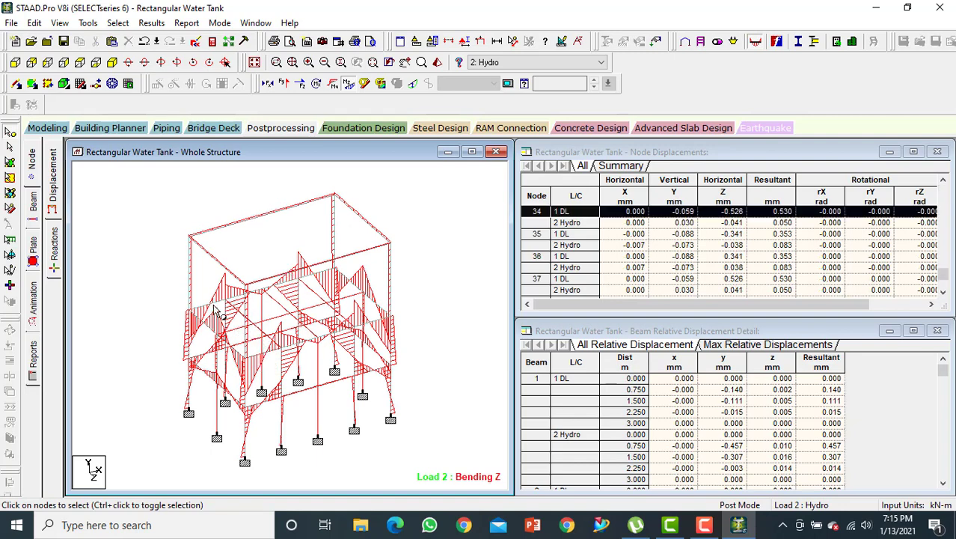
{"action": "left_click", "coordinate": [349, 86]}
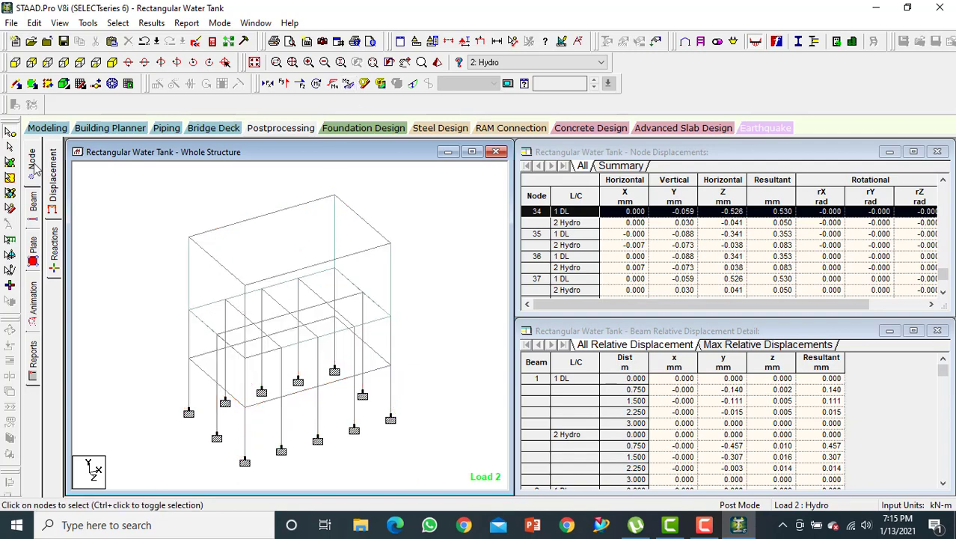
Inspect the deflection, Bending-Z, Shear-Y, loading, property and geometry data of beam 1, then close its data window
{"action": "double_click", "coordinate": [213, 309]}
{"action": "left_click", "coordinate": [500, 122]}
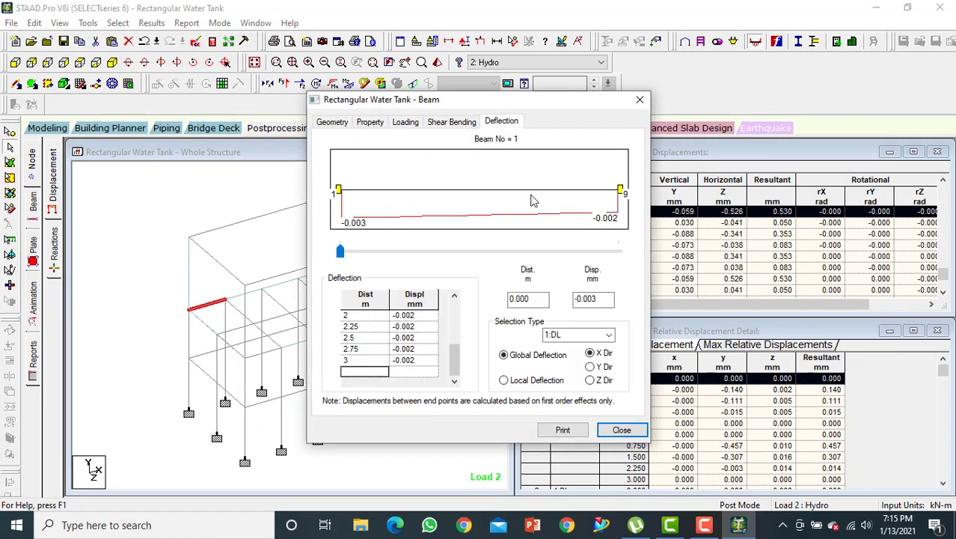
{"action": "left_click", "coordinate": [470, 127]}
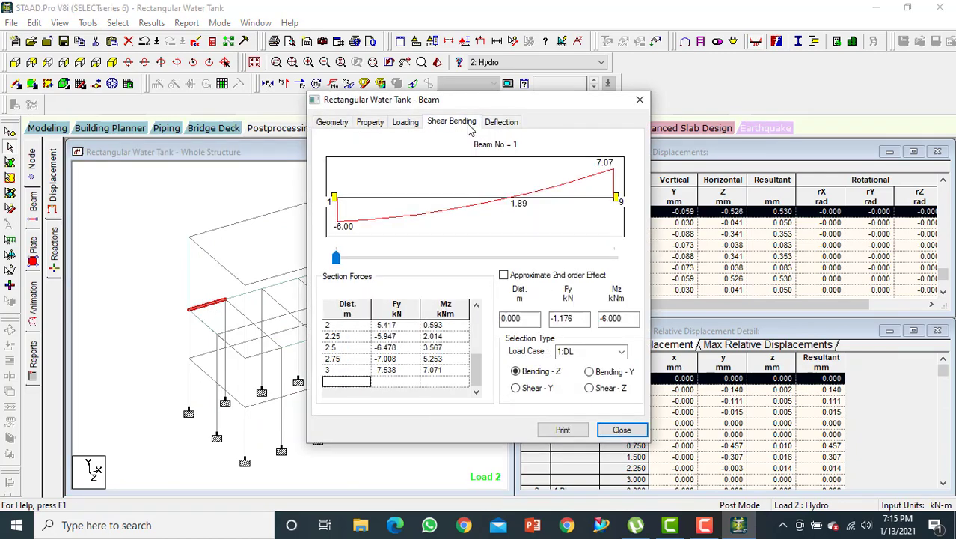
{"action": "left_click", "coordinate": [516, 388]}
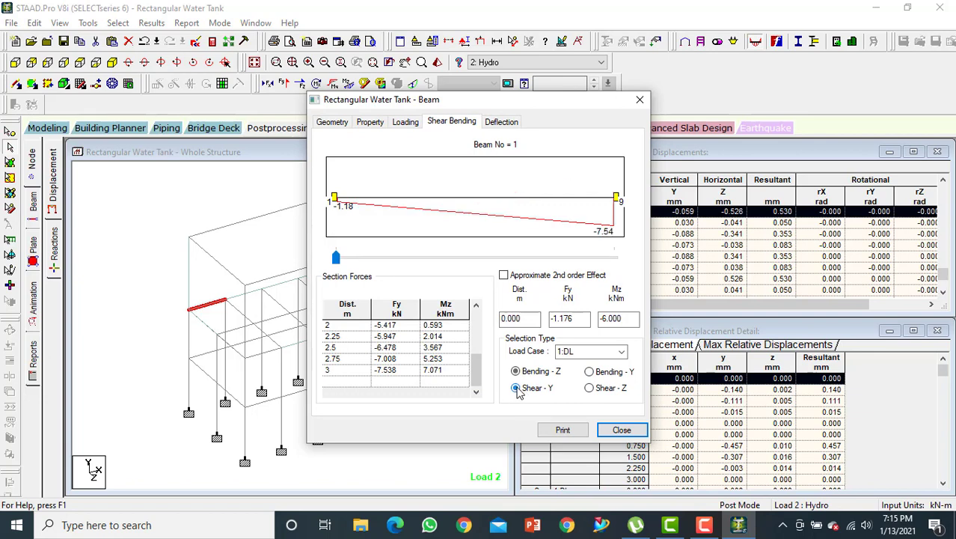
{"action": "left_click", "coordinate": [404, 122]}
{"action": "left_click", "coordinate": [369, 122]}
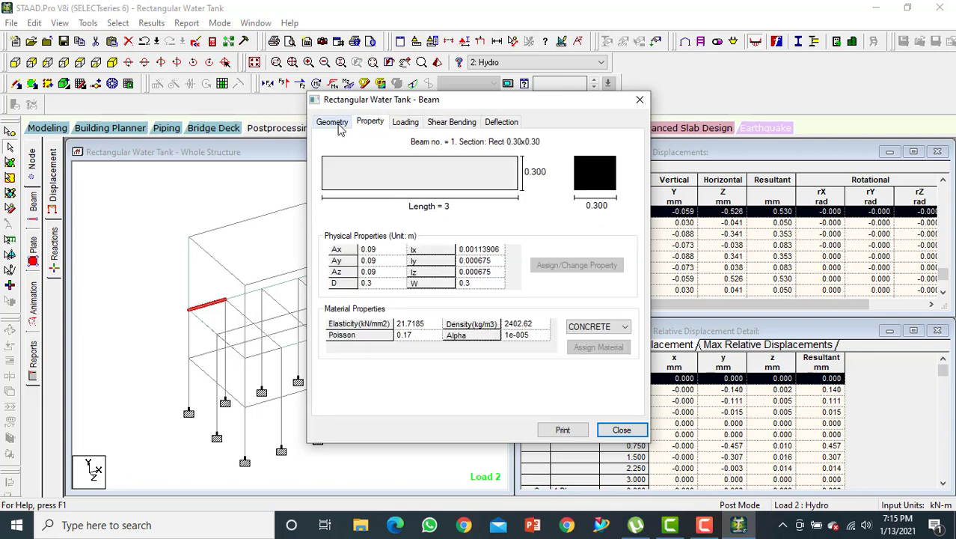
{"action": "left_click", "coordinate": [337, 125]}
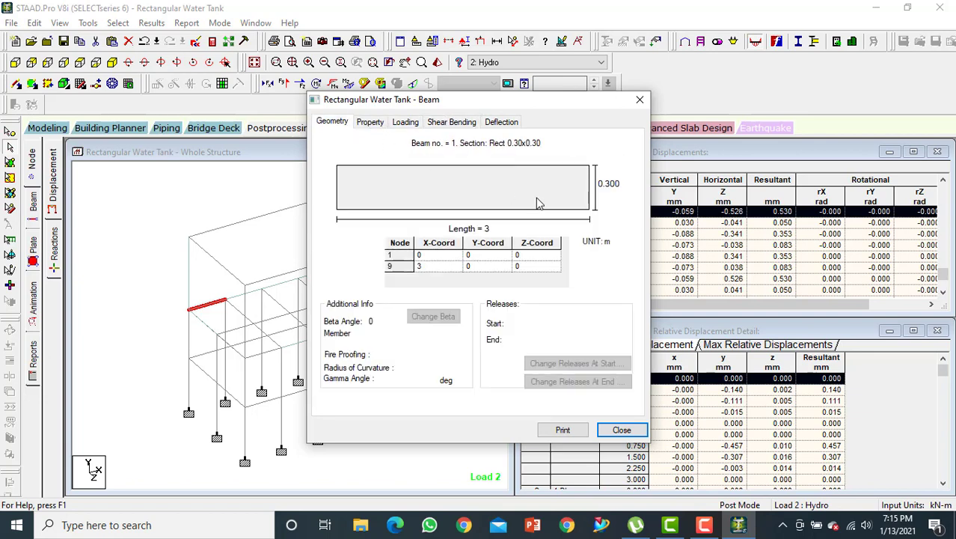
{"action": "left_click", "coordinate": [639, 100]}
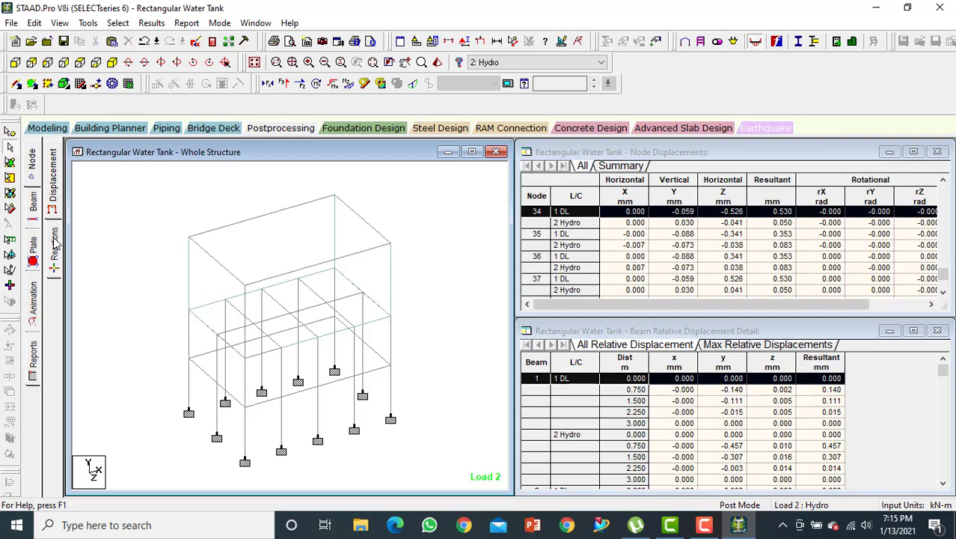
Review the support reactions, followed by the beam end forces and bending diagrams, for the analysed tank
{"action": "left_click", "coordinate": [54, 243]}
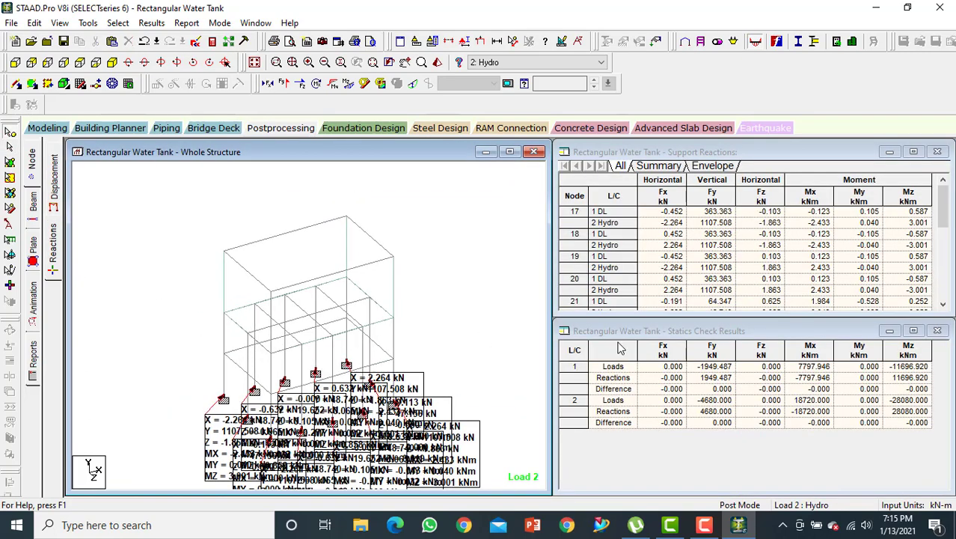
{"action": "left_click", "coordinate": [33, 203]}
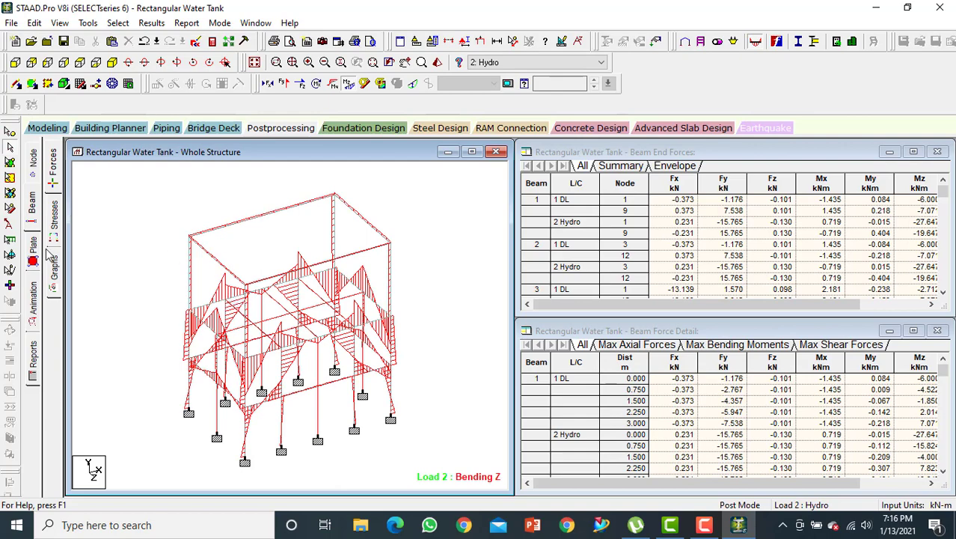
Display the Max Absolute plate stress contour with normal fill for load case Hydro and examine the tank walls
{"action": "left_click", "coordinate": [34, 243]}
{"action": "left_click", "coordinate": [453, 123]}
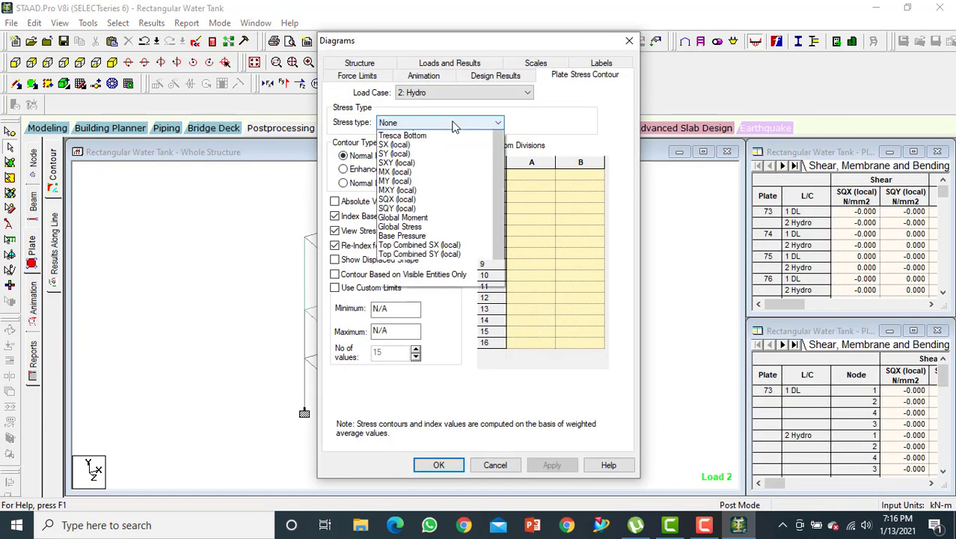
{"action": "left_click", "coordinate": [446, 136]}
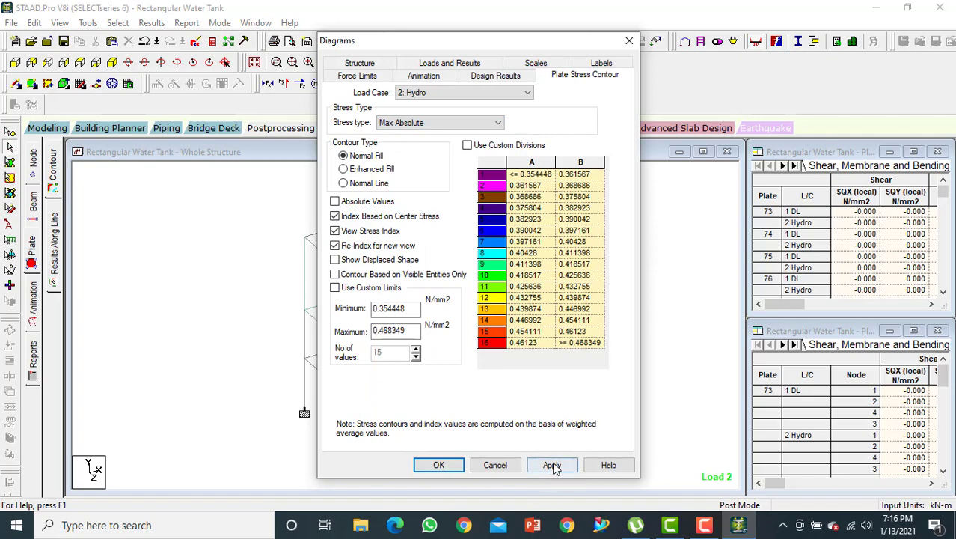
{"action": "left_click", "coordinate": [552, 465]}
{"action": "left_click", "coordinate": [438, 464]}
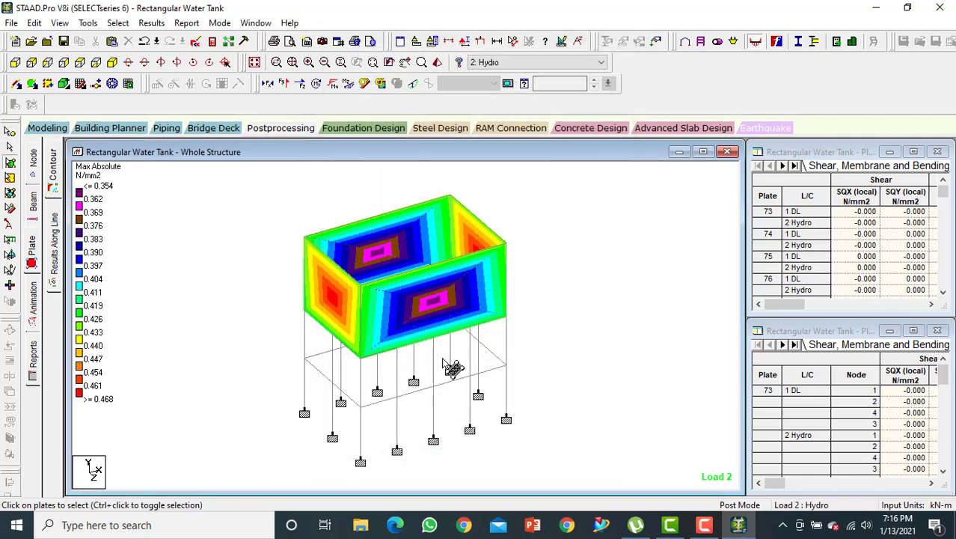
{"action": "scroll", "coordinate": [474, 285], "scroll_direction": "up", "scroll_amount": 3}
{"action": "scroll", "coordinate": [475, 278], "scroll_direction": "down", "scroll_amount": 4}
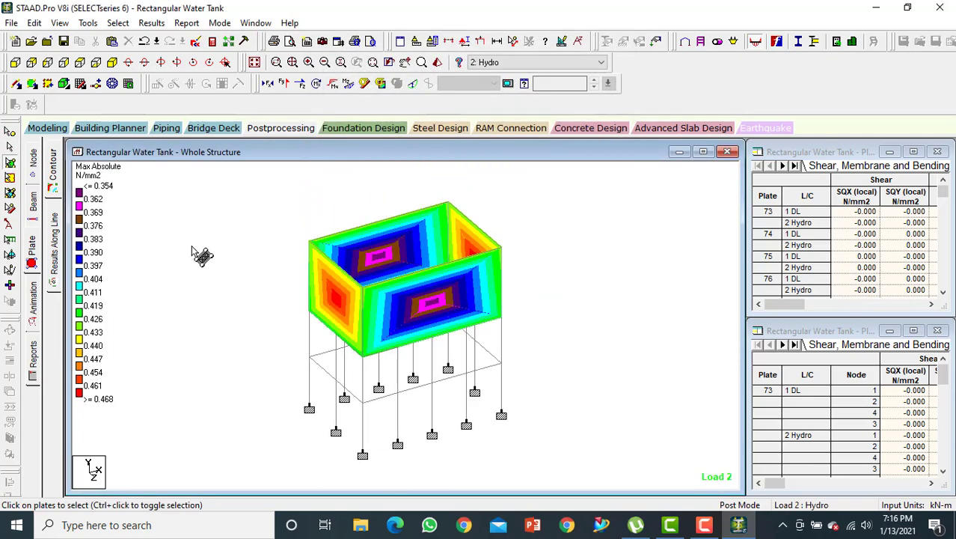
Animate the structure's deflection for load case Hydro and for load case DL
{"action": "left_click", "coordinate": [33, 298]}
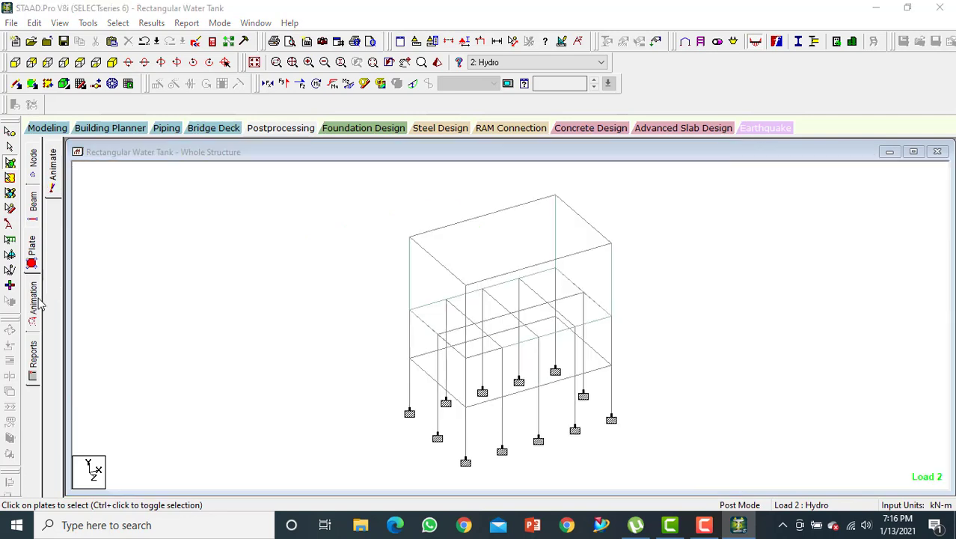
{"action": "left_click", "coordinate": [364, 130]}
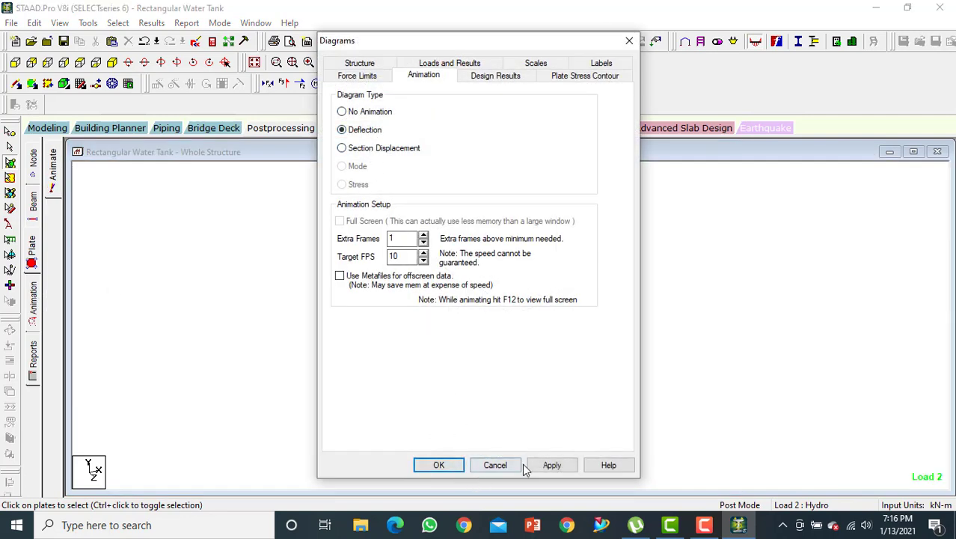
{"action": "left_click", "coordinate": [539, 465]}
{"action": "left_click", "coordinate": [439, 466]}
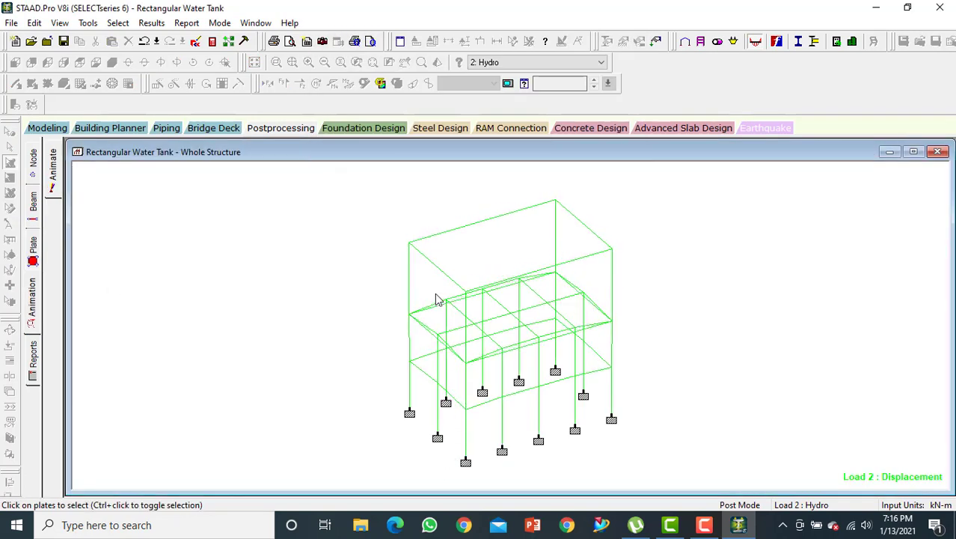
{"action": "left_click", "coordinate": [602, 65]}
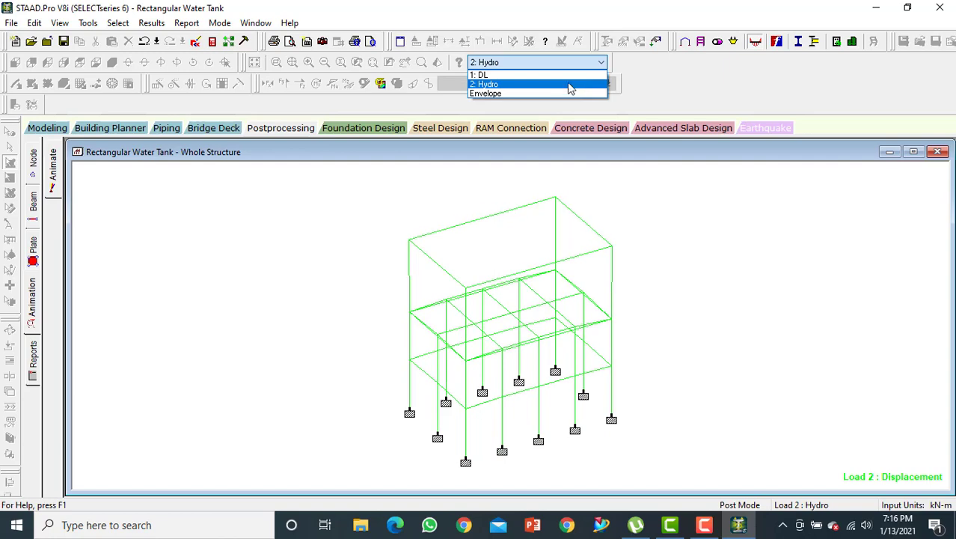
{"action": "left_click", "coordinate": [571, 77]}
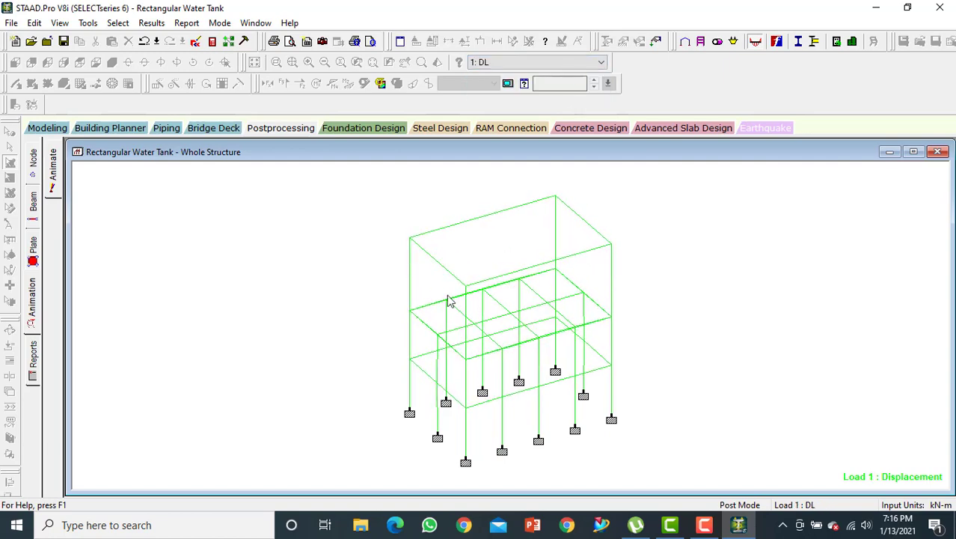
Animate the section displacement of the structure for load case DL and for load case Hydro
{"action": "left_click", "coordinate": [38, 322]}
{"action": "left_click", "coordinate": [352, 149]}
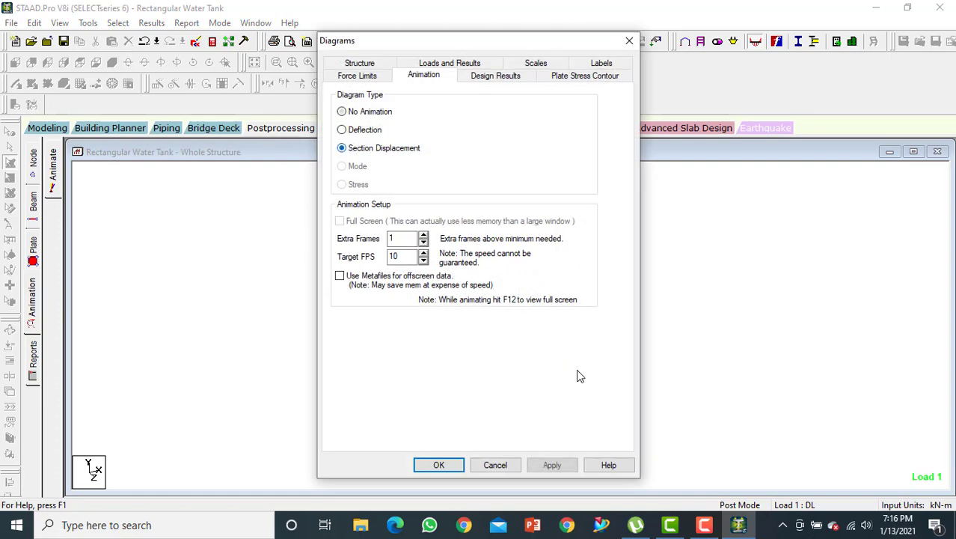
{"action": "left_click", "coordinate": [573, 467]}
{"action": "left_click", "coordinate": [448, 466]}
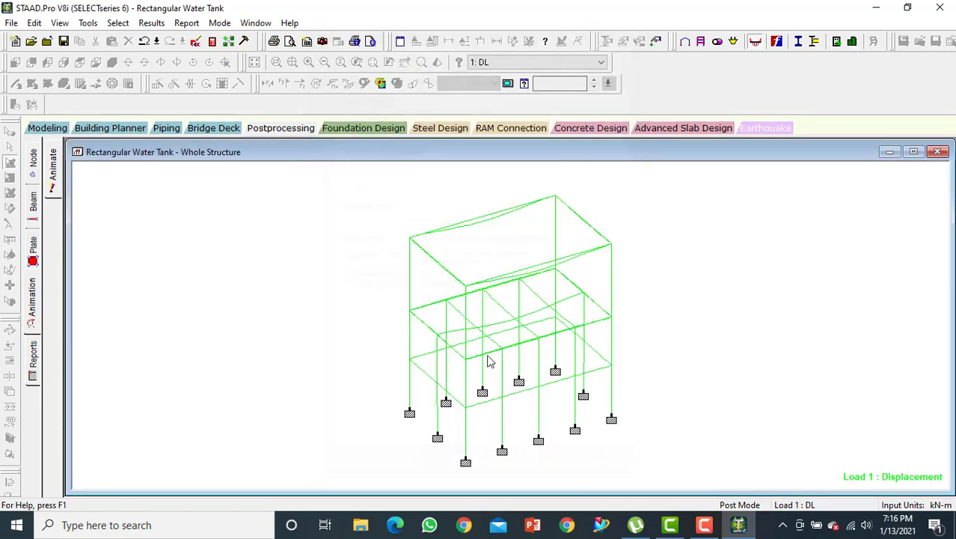
{"action": "left_click", "coordinate": [555, 64]}
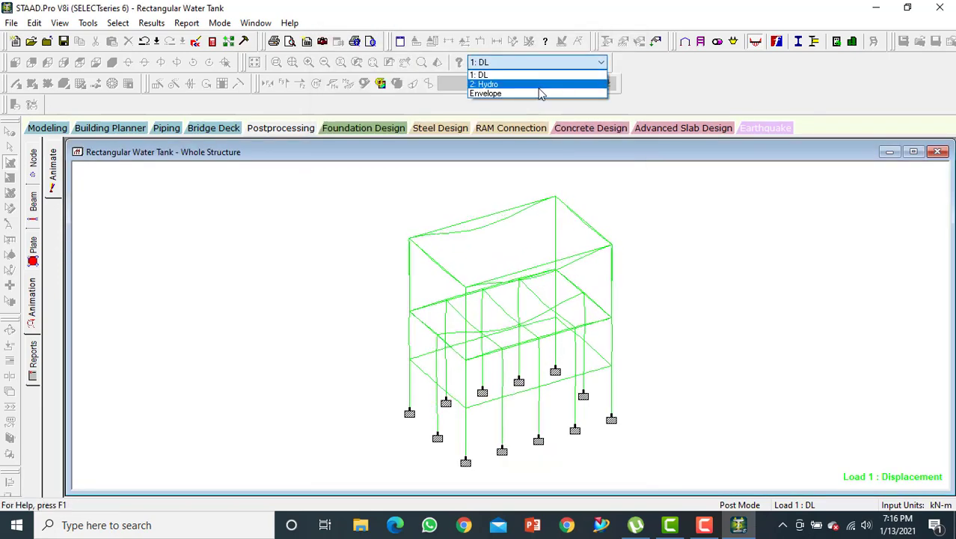
{"action": "left_click", "coordinate": [539, 84]}
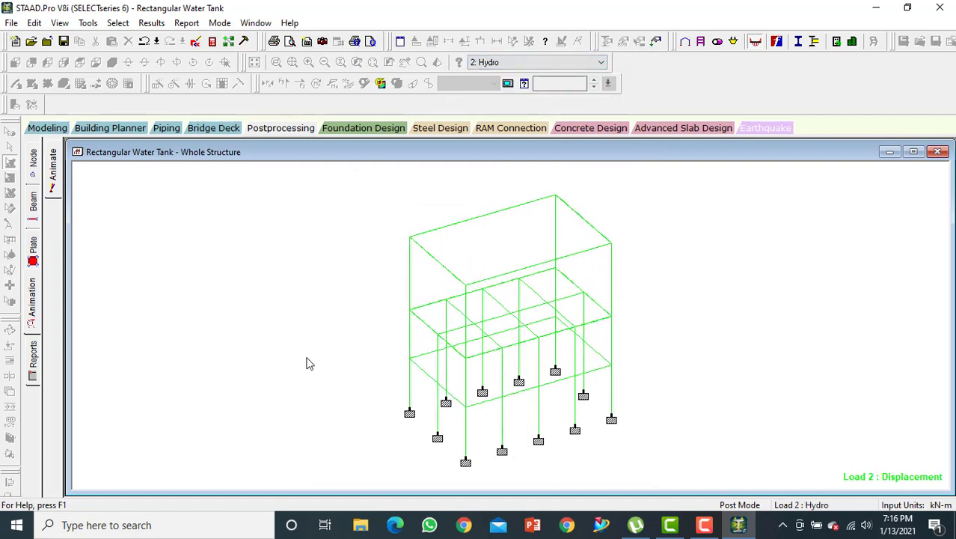
Return to modeling mode and set the concrete design code to IS456
{"action": "left_click", "coordinate": [47, 128]}
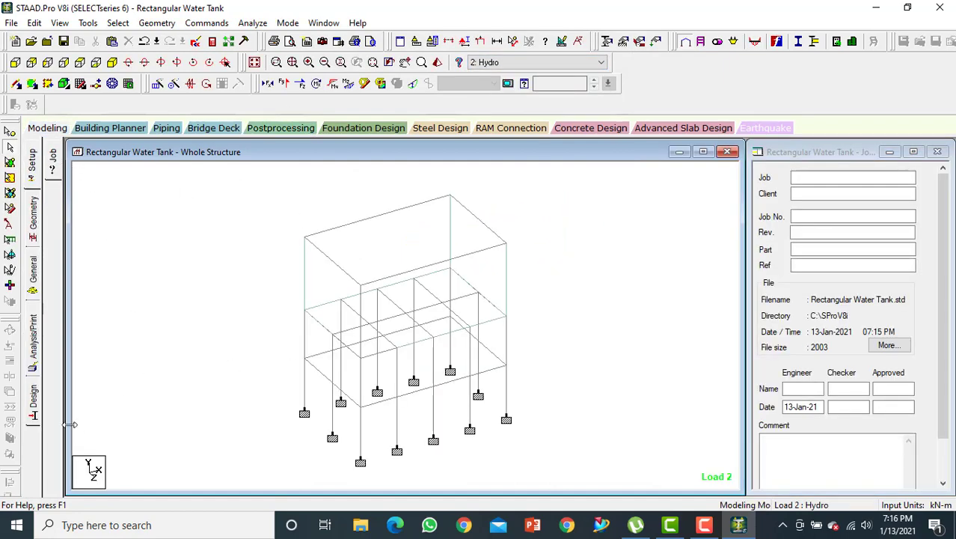
{"action": "left_click", "coordinate": [34, 404]}
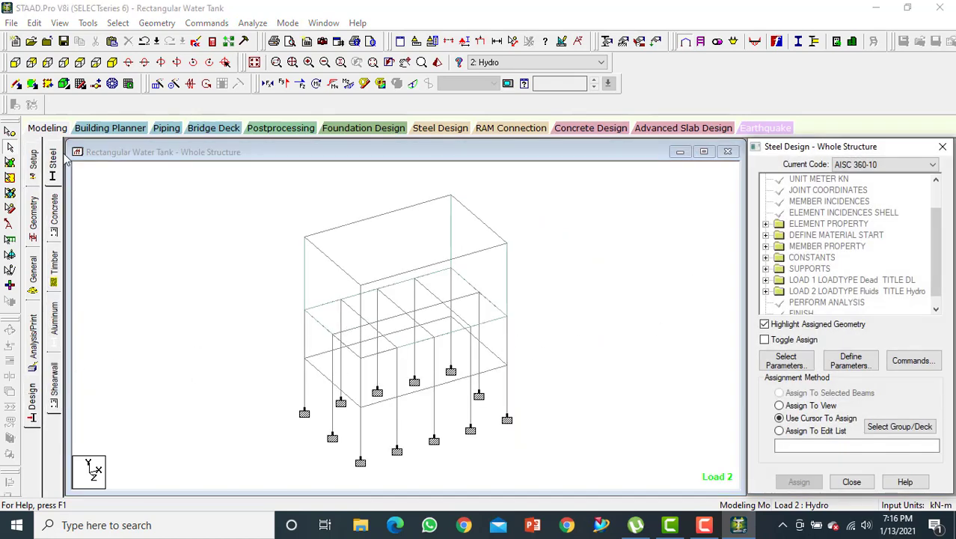
{"action": "left_click", "coordinate": [54, 210]}
{"action": "left_click", "coordinate": [877, 170]}
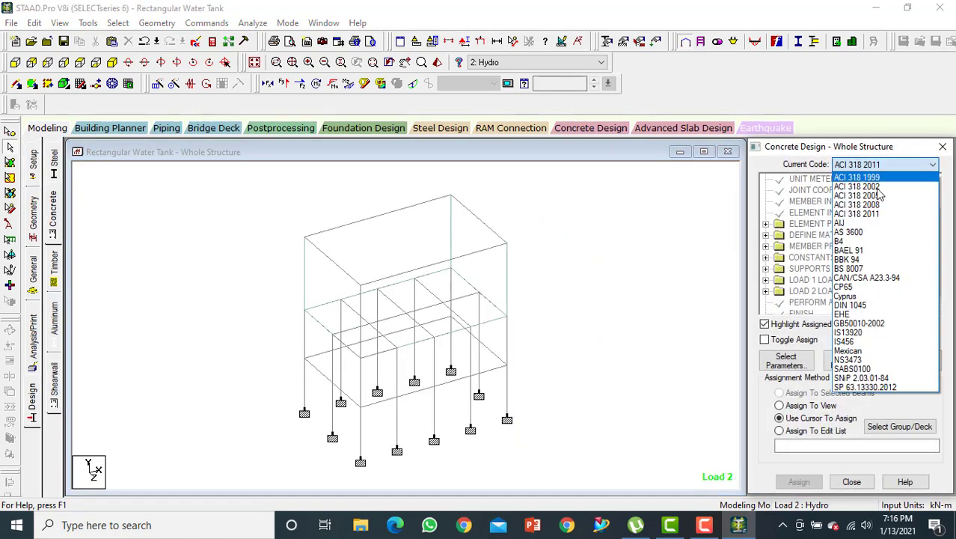
{"action": "left_click", "coordinate": [866, 344]}
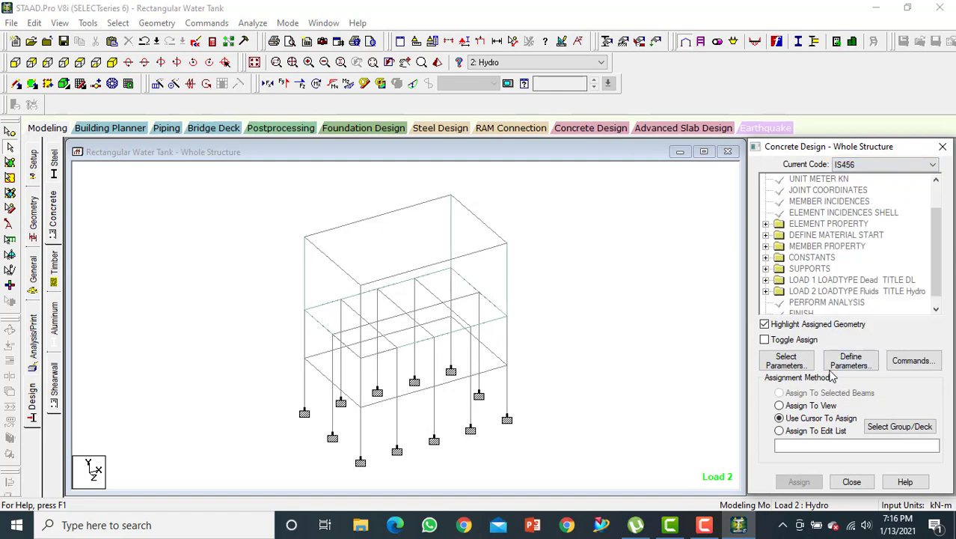
Clear the selected design parameters and choose only Fc, Fymain and Fysec for the concrete design
{"action": "left_click", "coordinate": [789, 362]}
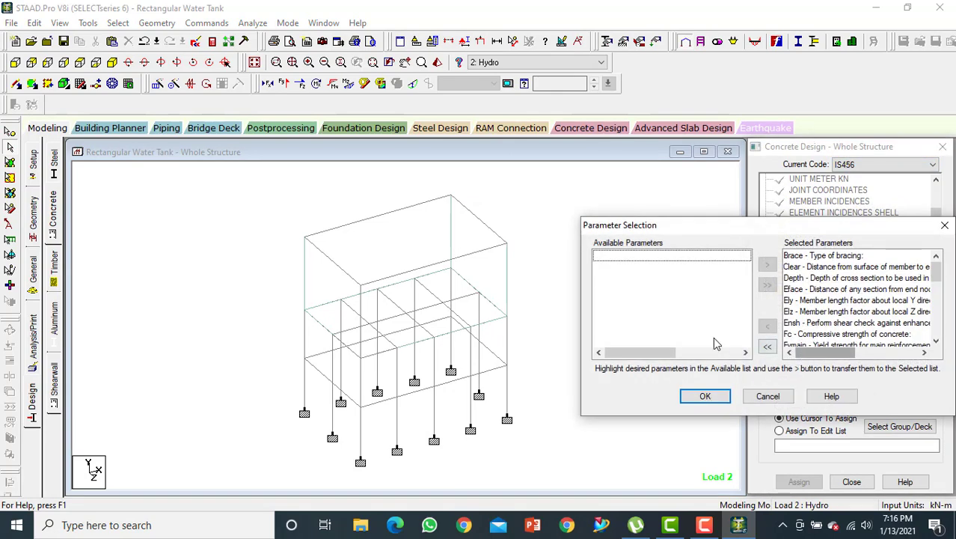
{"action": "left_click", "coordinate": [767, 346]}
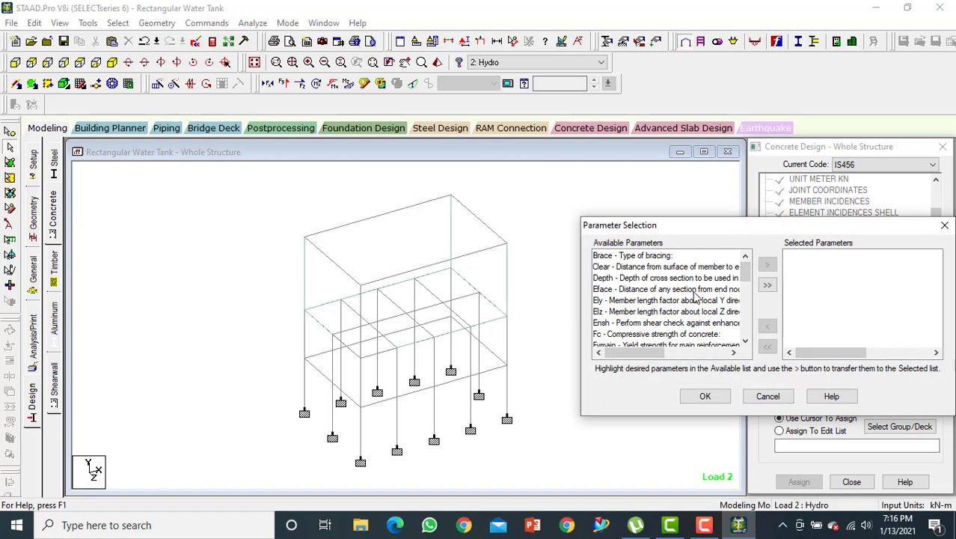
{"action": "scroll", "coordinate": [619, 332], "scroll_direction": "down", "scroll_amount": 2}
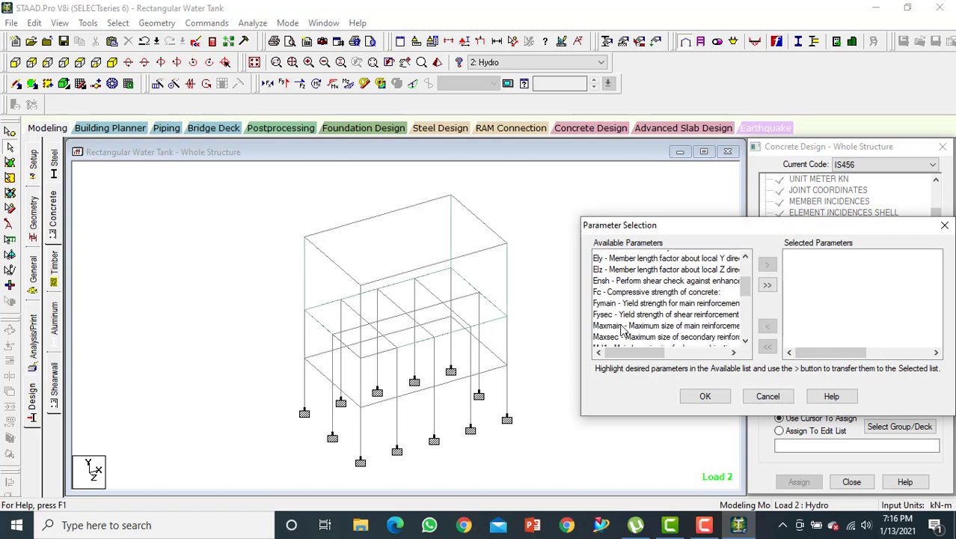
{"action": "double_click", "coordinate": [632, 268]}
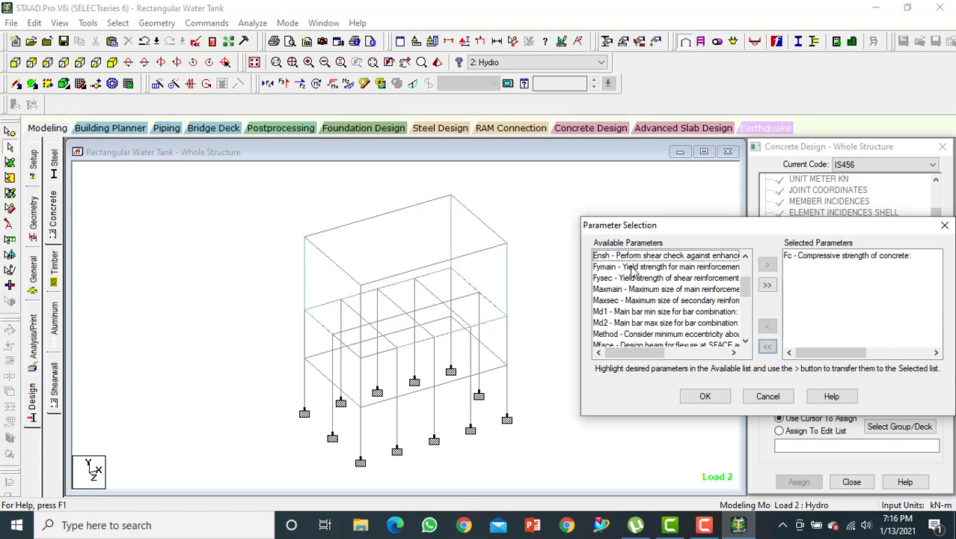
{"action": "double_click", "coordinate": [633, 267]}
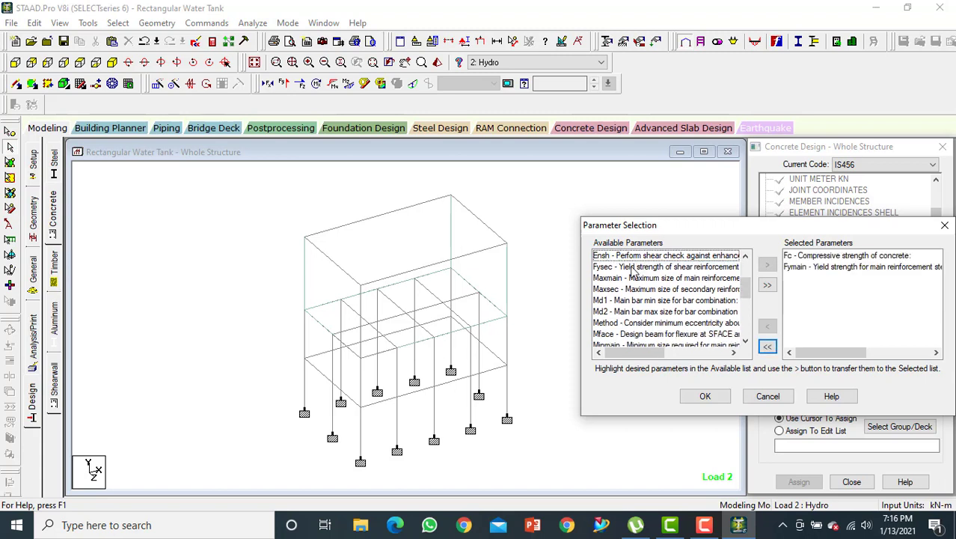
{"action": "double_click", "coordinate": [632, 267]}
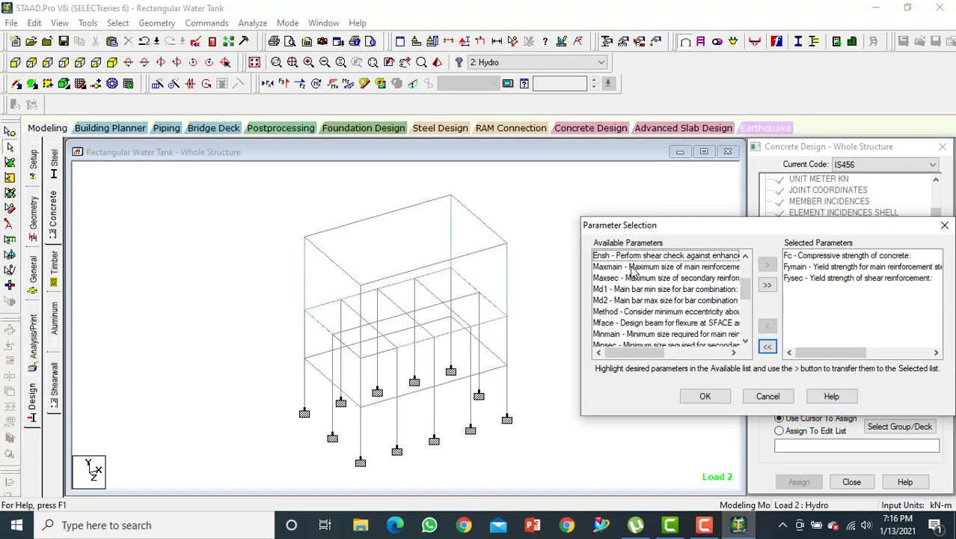
{"action": "left_click", "coordinate": [705, 396]}
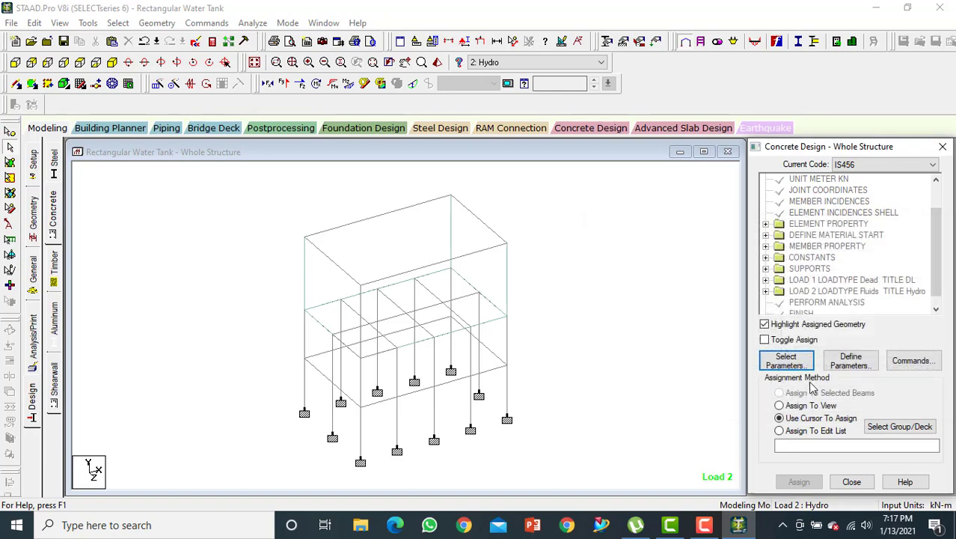
Define the FC parameter with a concrete compressive strength of 30000 kN/m2 and add it to the design
{"action": "left_click", "coordinate": [846, 371]}
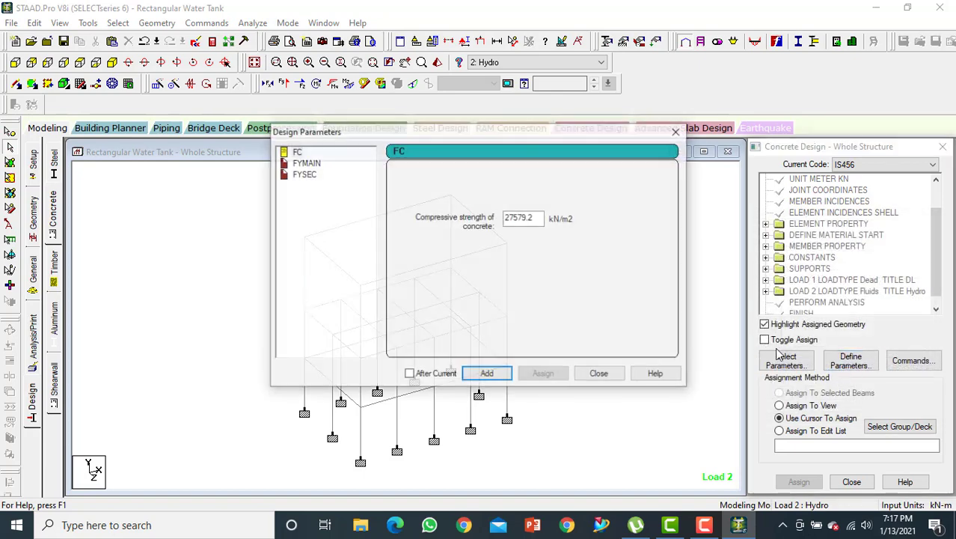
{"action": "double_click", "coordinate": [511, 216]}
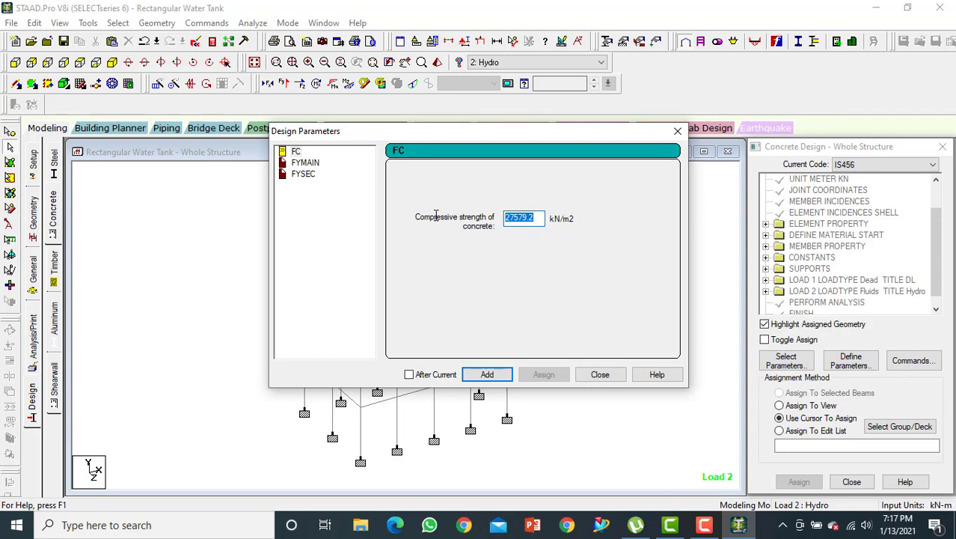
{"action": "type", "text": "30000"}
{"action": "left_click", "coordinate": [487, 375]}
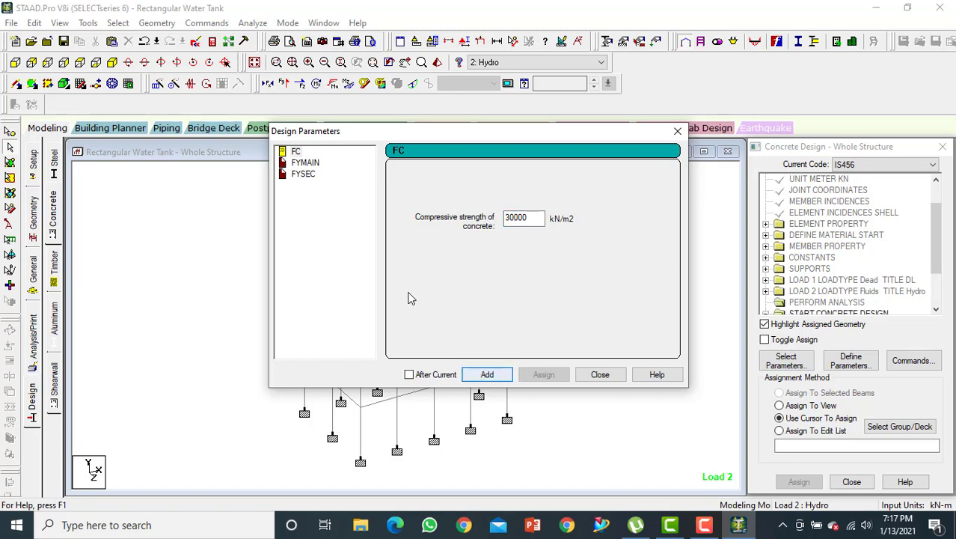
{"action": "left_click", "coordinate": [944, 261]}
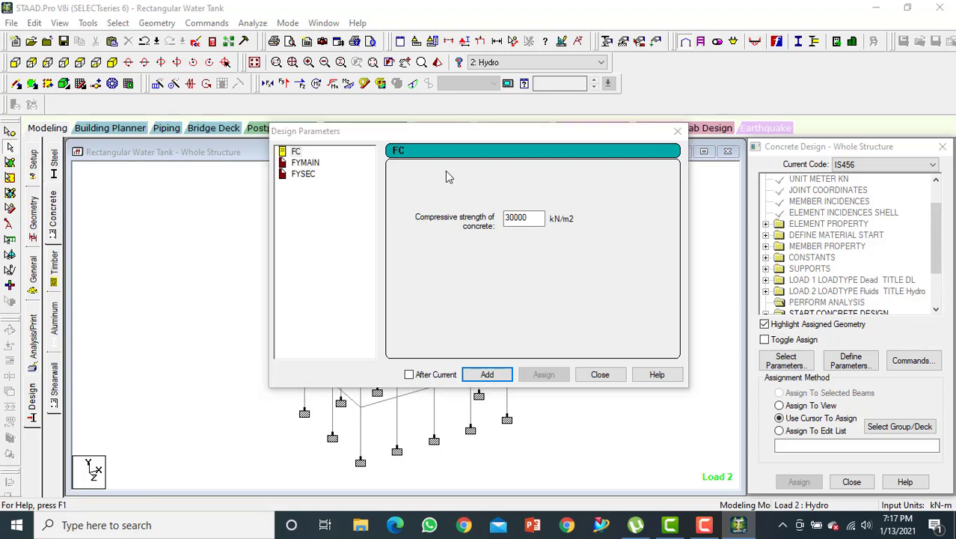
Add the FYMAIN parameter with a main reinforcement yield strength of 550000 kN/m2
{"action": "left_click", "coordinate": [306, 163]}
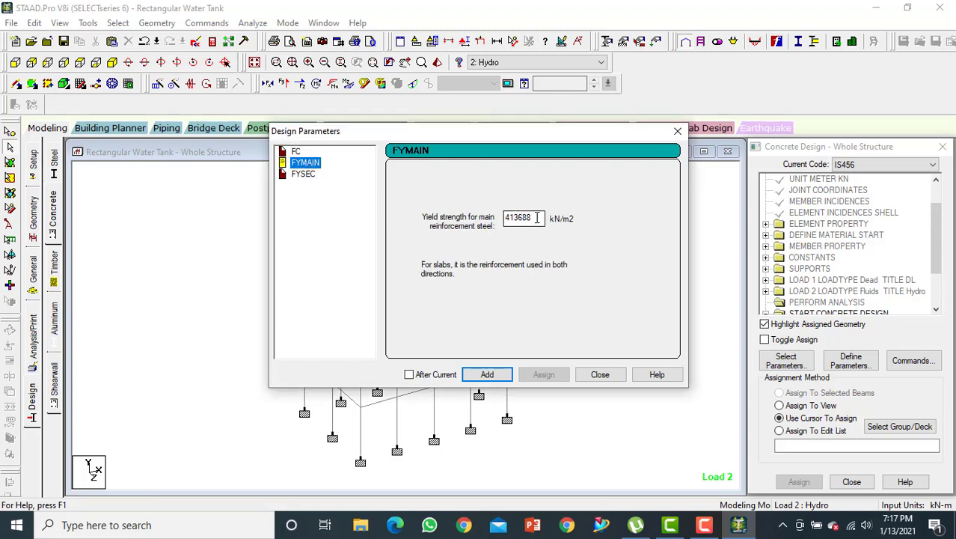
{"action": "left_click_drag", "start_coordinate": [536, 218], "coordinate": [440, 219]}
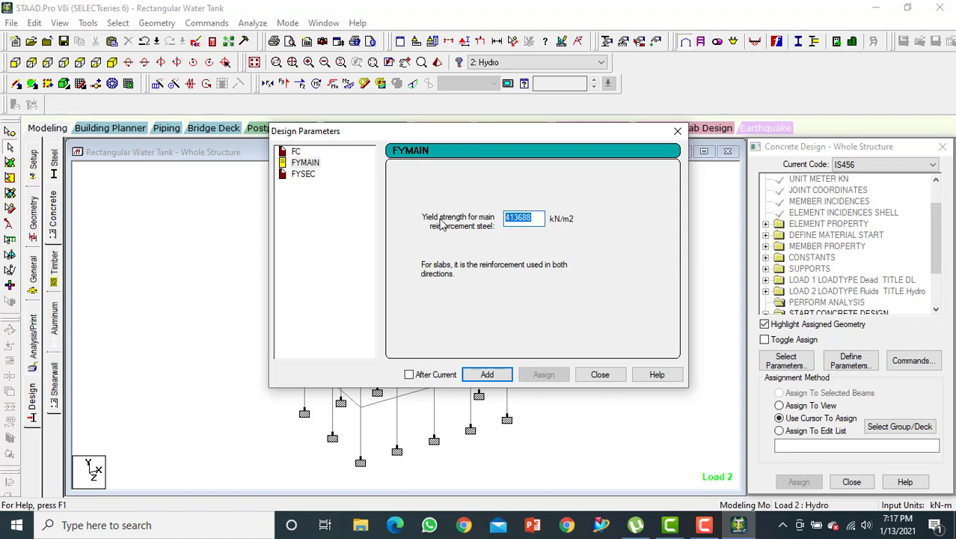
{"action": "type", "text": "550000"}
{"action": "left_click", "coordinate": [487, 372]}
Add the FYSEC parameter with a shear reinforcement yield strength of 550000 kN/m2 and finish defining parameters
{"action": "left_click", "coordinate": [307, 175]}
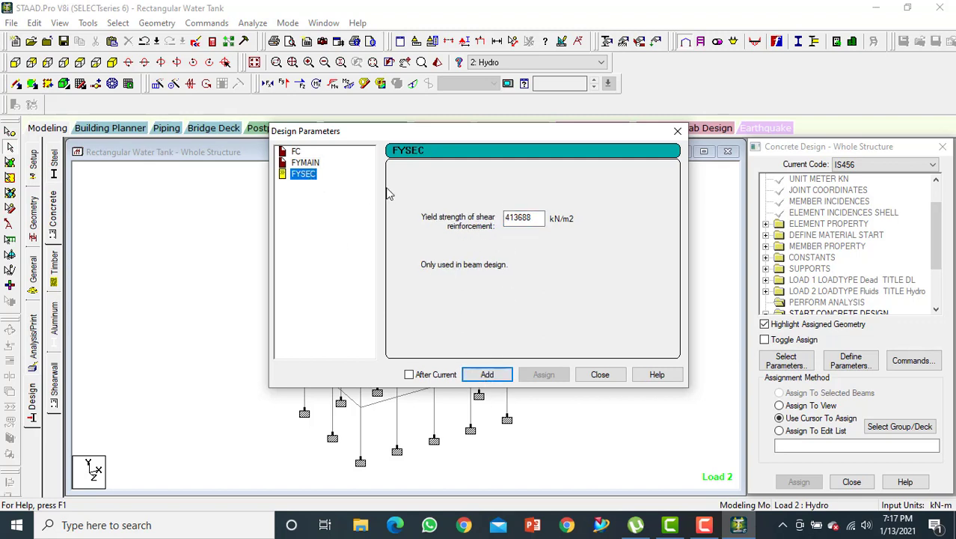
{"action": "double_click", "coordinate": [528, 217]}
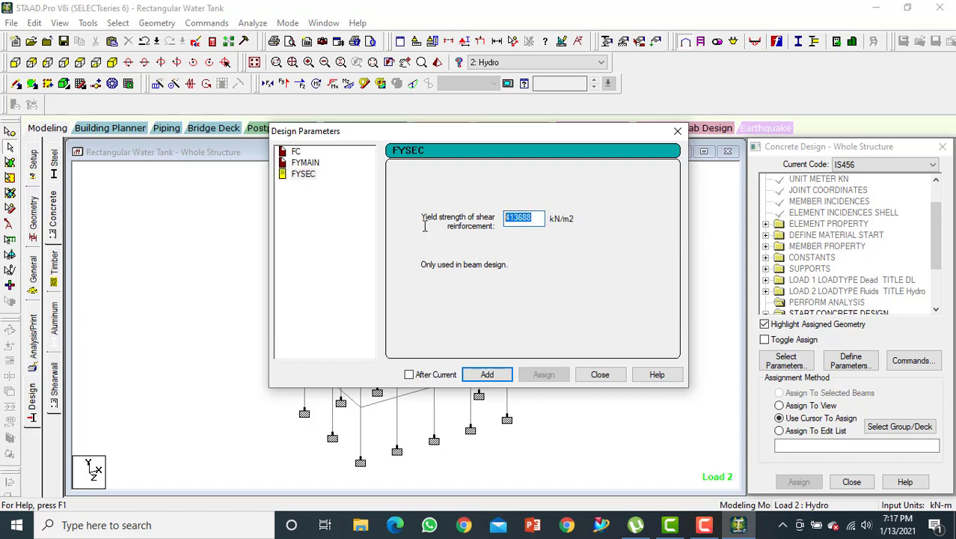
{"action": "type", "text": "550000"}
{"action": "left_click", "coordinate": [488, 374]}
{"action": "left_click", "coordinate": [599, 374]}
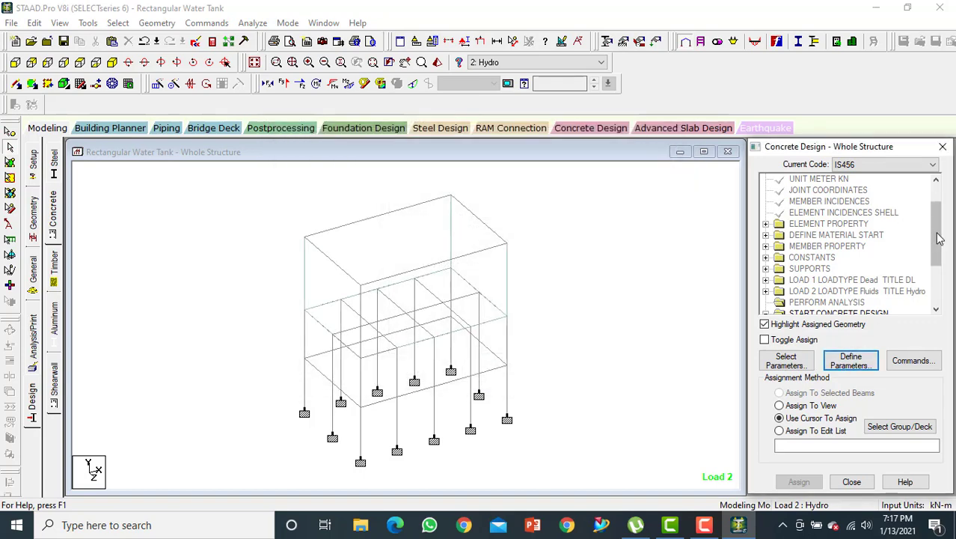
Add the DESIGN BEAM and DESIGN COLUMN commands to the concrete design
{"action": "left_click_drag", "start_coordinate": [937, 233], "coordinate": [935, 284]}
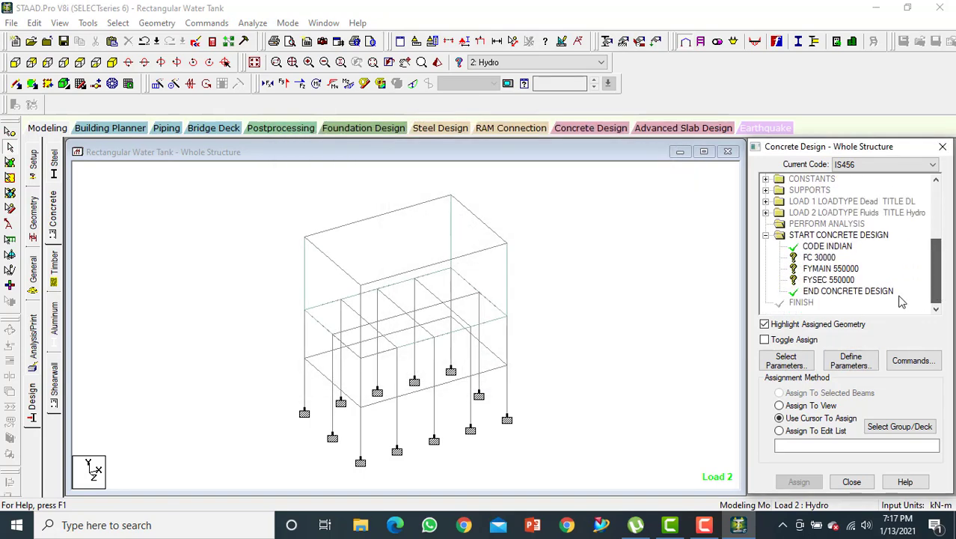
{"action": "left_click", "coordinate": [909, 359]}
{"action": "left_click", "coordinate": [585, 217]}
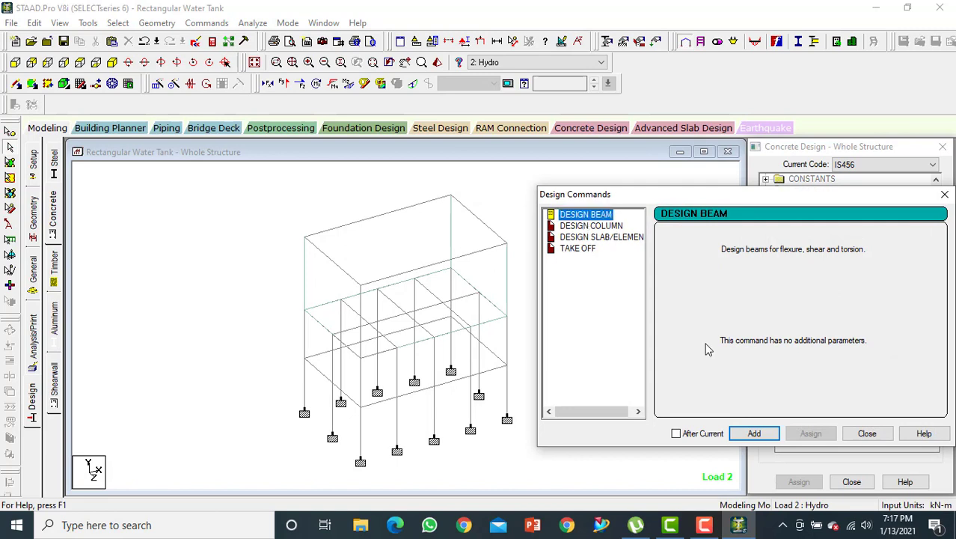
{"action": "left_click", "coordinate": [754, 434]}
{"action": "left_click", "coordinate": [591, 225]}
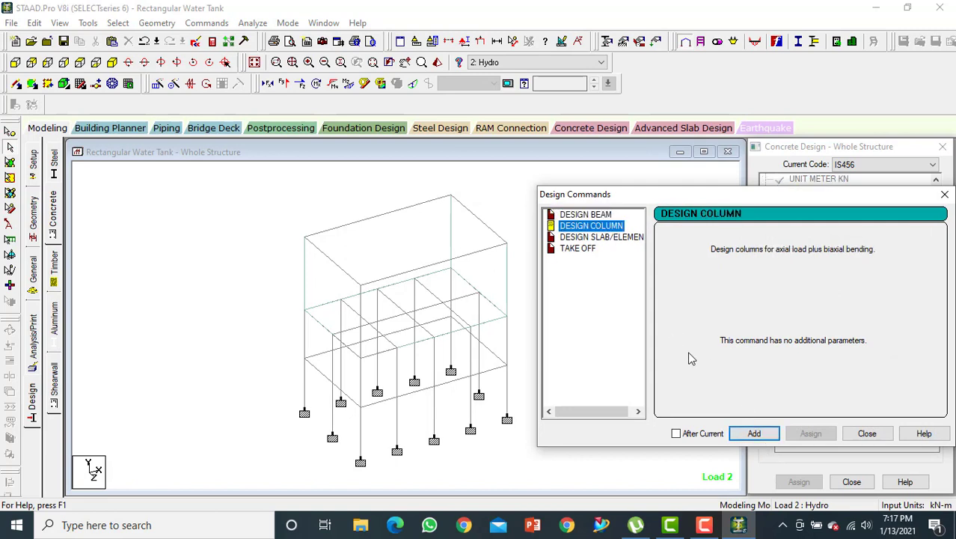
{"action": "left_click", "coordinate": [754, 434]}
Add the DESIGN SLAB/ELEMENT and TAKE OFF commands to the concrete design
{"action": "left_click", "coordinate": [602, 237]}
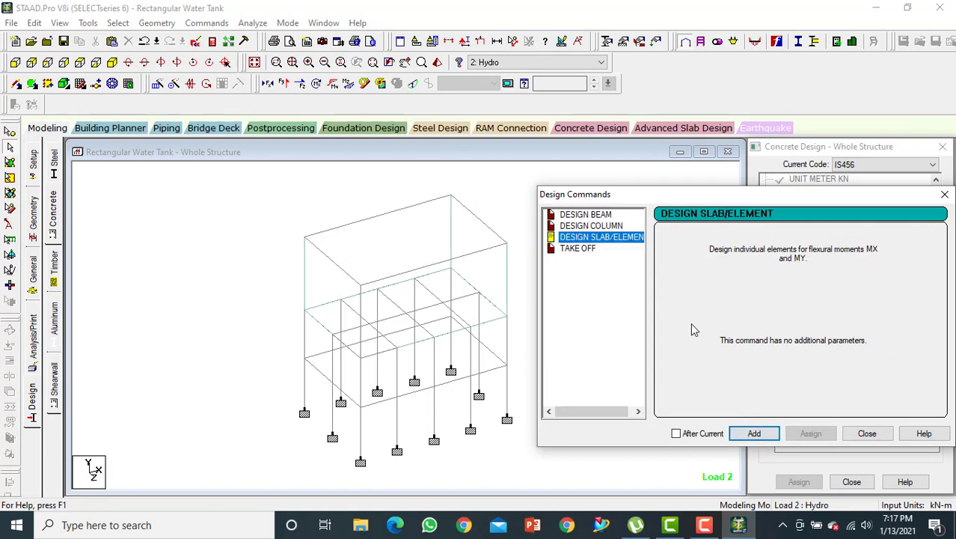
{"action": "left_click", "coordinate": [753, 436]}
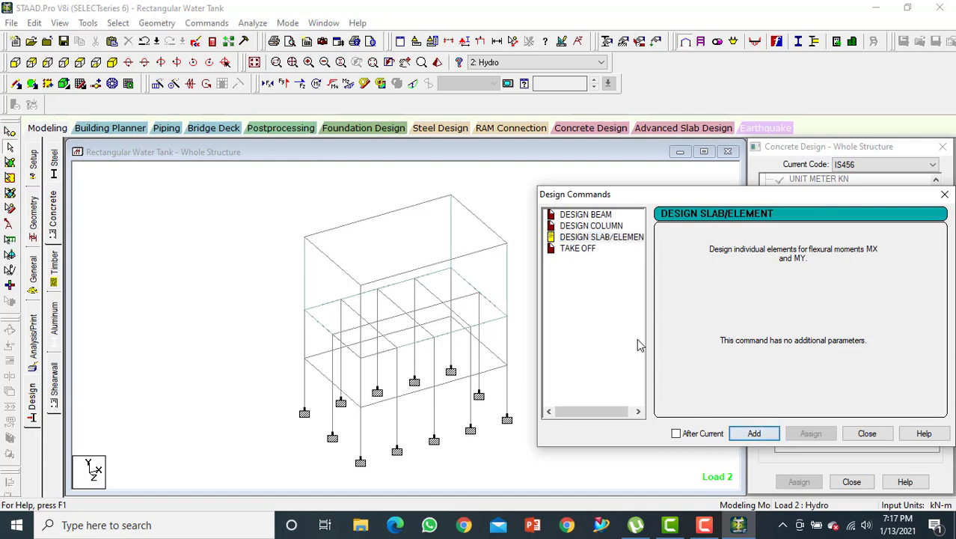
{"action": "left_click", "coordinate": [577, 248]}
{"action": "left_click", "coordinate": [754, 434]}
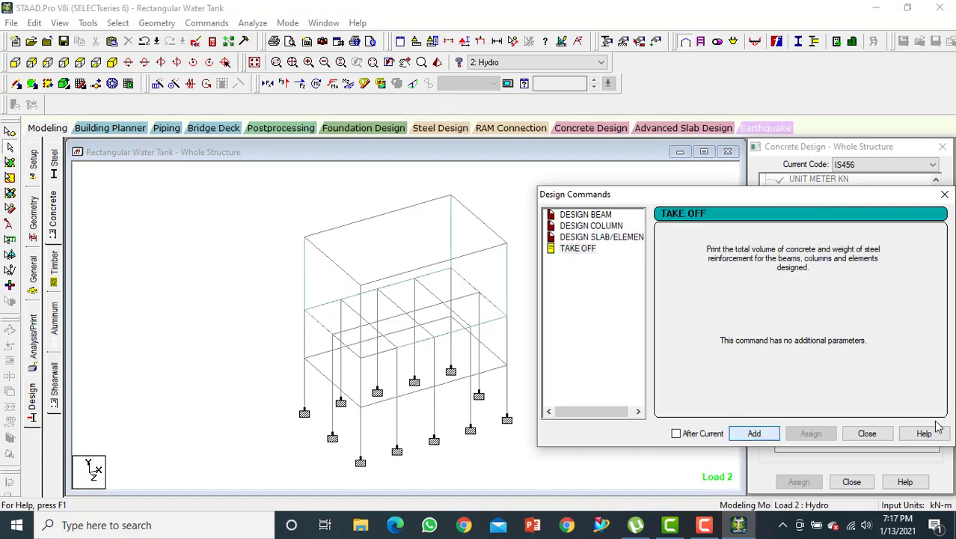
{"action": "left_click", "coordinate": [867, 433]}
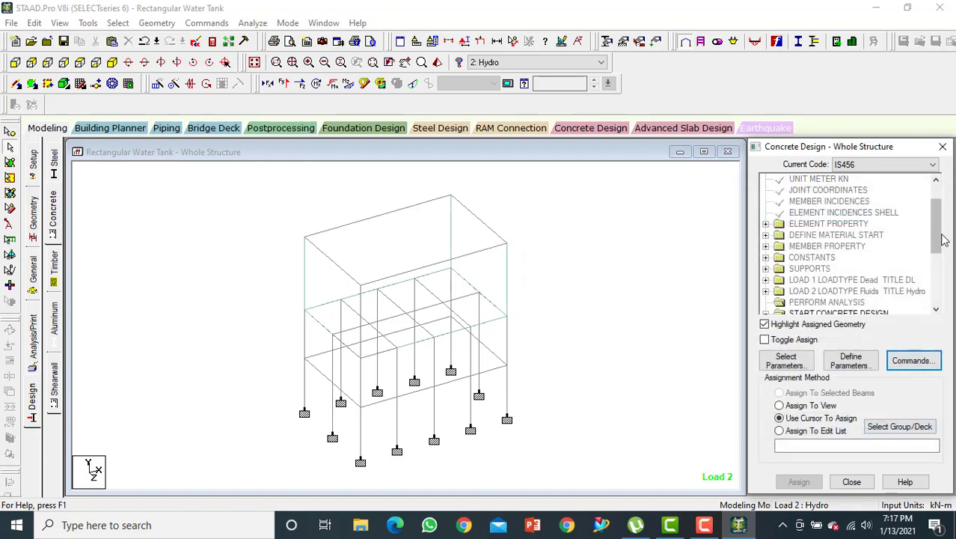
Assign the FC 30000 parameter to the whole structure using the Assign To View method
{"action": "scroll", "coordinate": [935, 239], "scroll_direction": "down", "scroll_amount": 4}
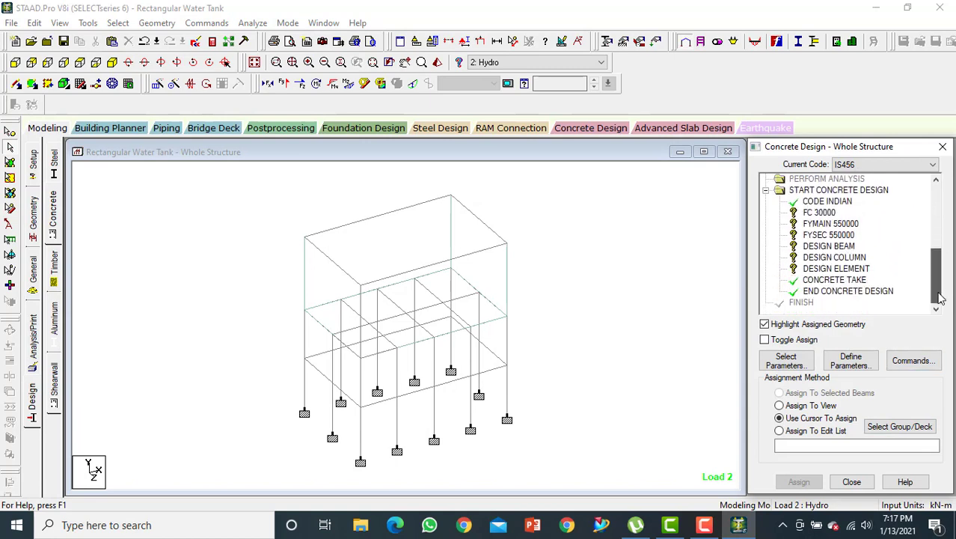
{"action": "left_click", "coordinate": [829, 213]}
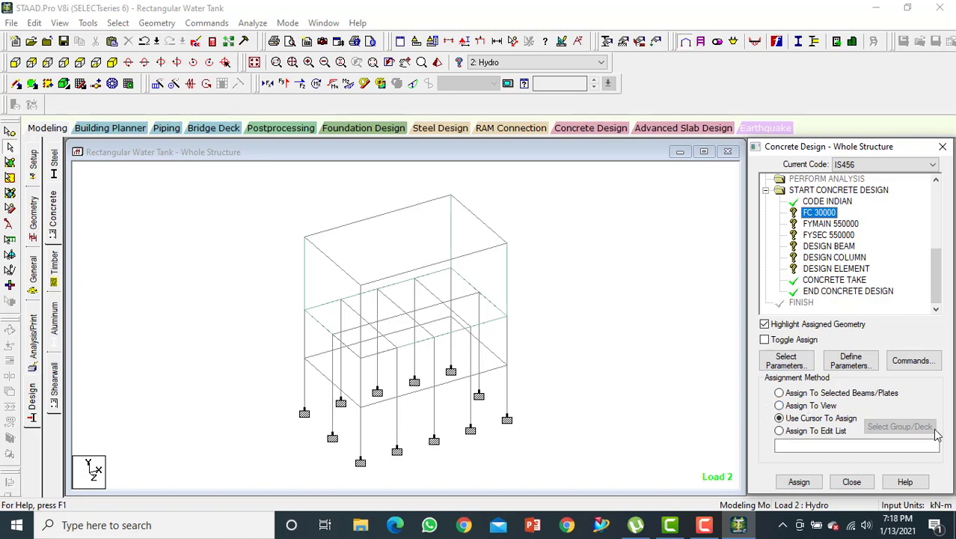
{"action": "left_click", "coordinate": [786, 404]}
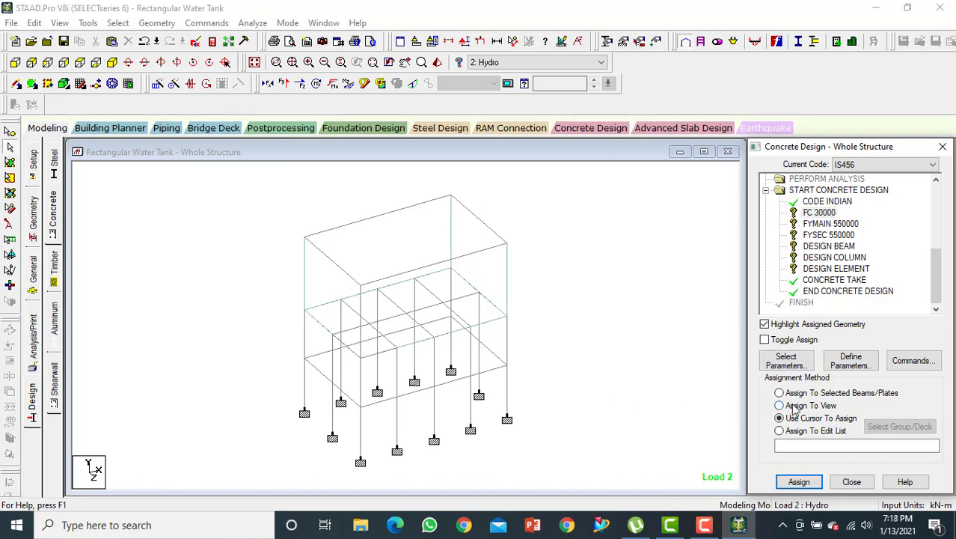
{"action": "left_click", "coordinate": [799, 482]}
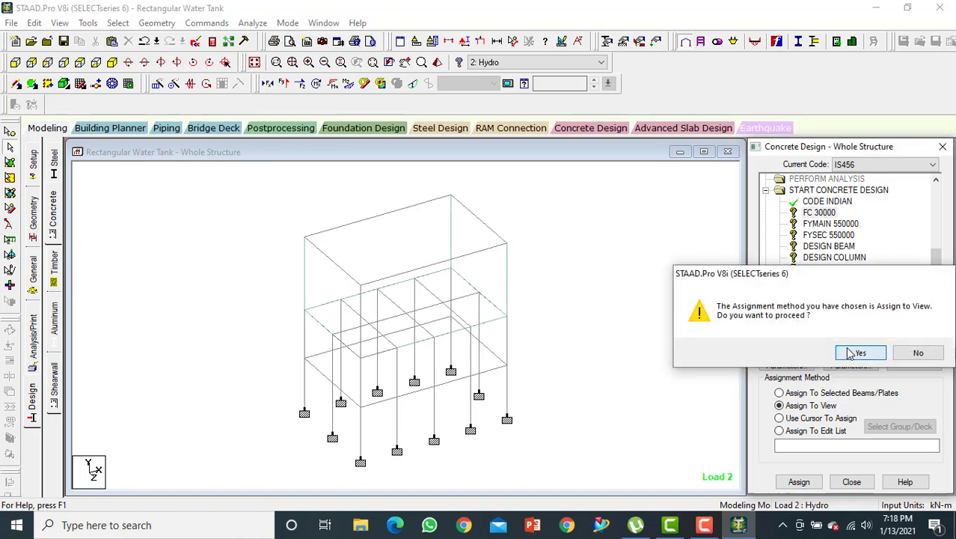
{"action": "left_click", "coordinate": [852, 352]}
Assign the FYMAIN 550000 parameter to the whole structure using the Assign To View method
{"action": "left_click", "coordinate": [829, 224]}
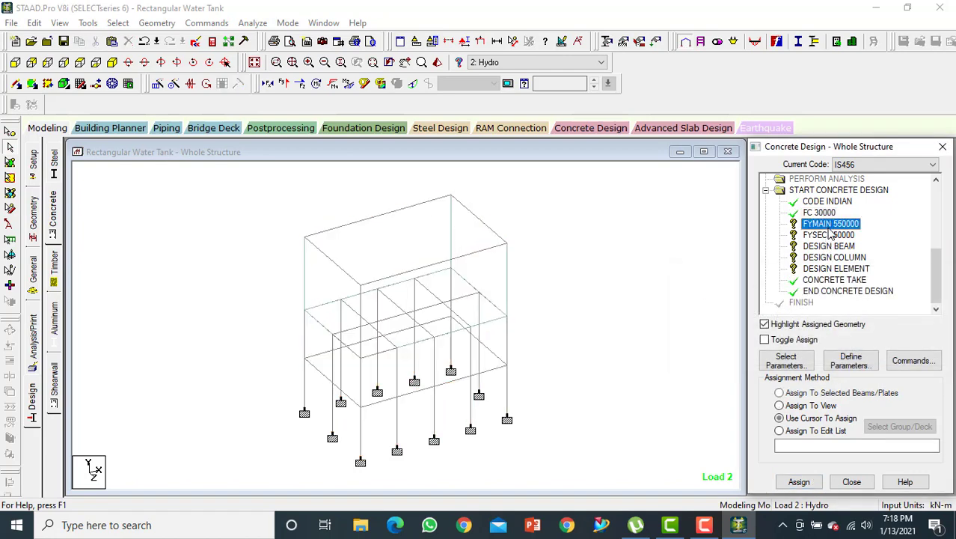
{"action": "left_click", "coordinate": [806, 420]}
{"action": "left_click", "coordinate": [789, 407]}
{"action": "left_click", "coordinate": [799, 481]}
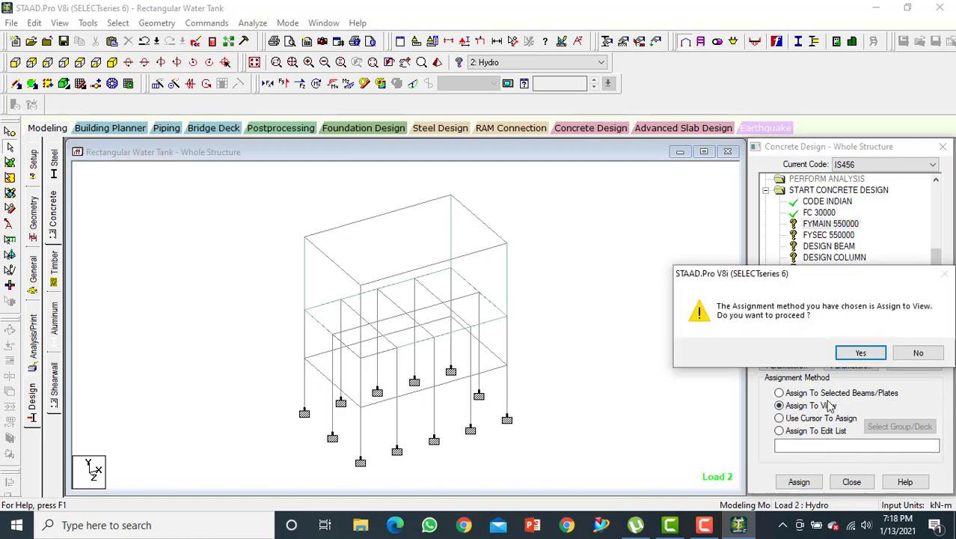
{"action": "left_click", "coordinate": [857, 352]}
Assign the FYSEC 550000 parameter to all members using the Assign To View method
{"action": "left_click", "coordinate": [828, 235]}
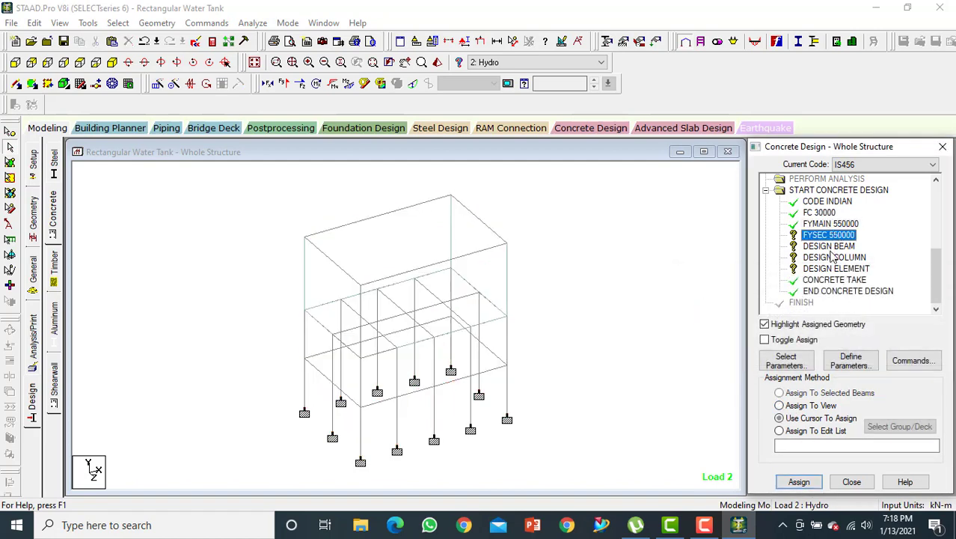
{"action": "left_click", "coordinate": [782, 418]}
{"action": "left_click", "coordinate": [791, 406]}
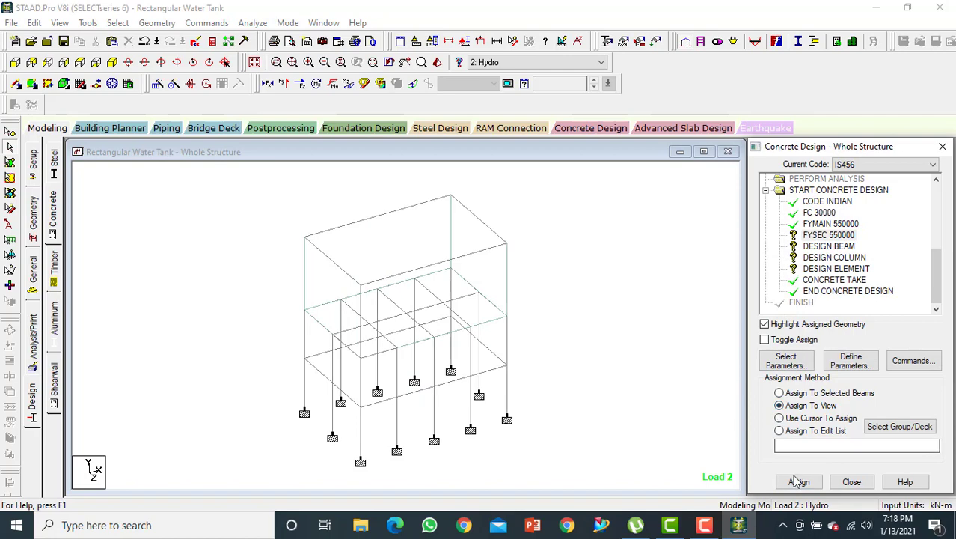
{"action": "left_click", "coordinate": [799, 482]}
{"action": "left_click", "coordinate": [860, 353]}
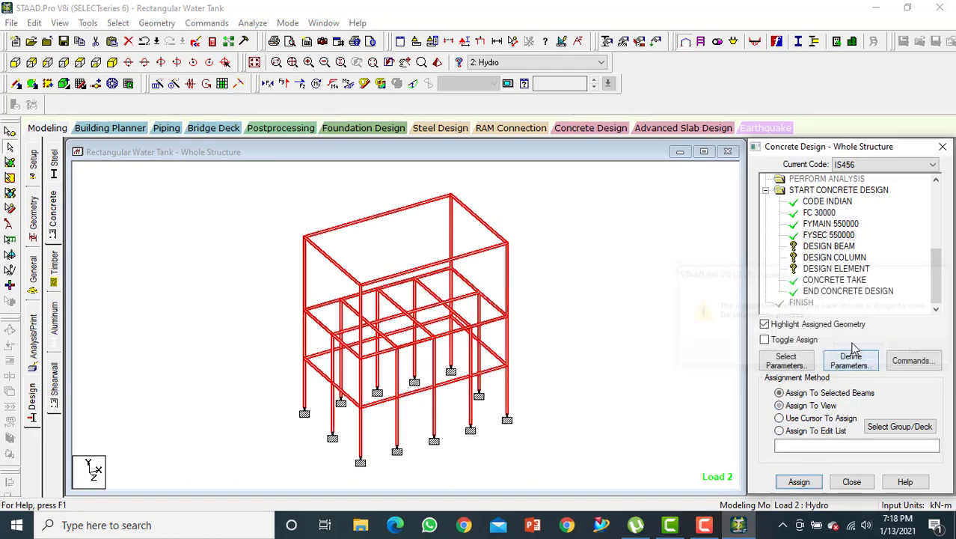
Assign the DESIGN BEAM command to all members parallel to X and Z using the Assign To Selected Beams method
{"action": "left_click", "coordinate": [833, 249]}
{"action": "left_click", "coordinate": [778, 419]}
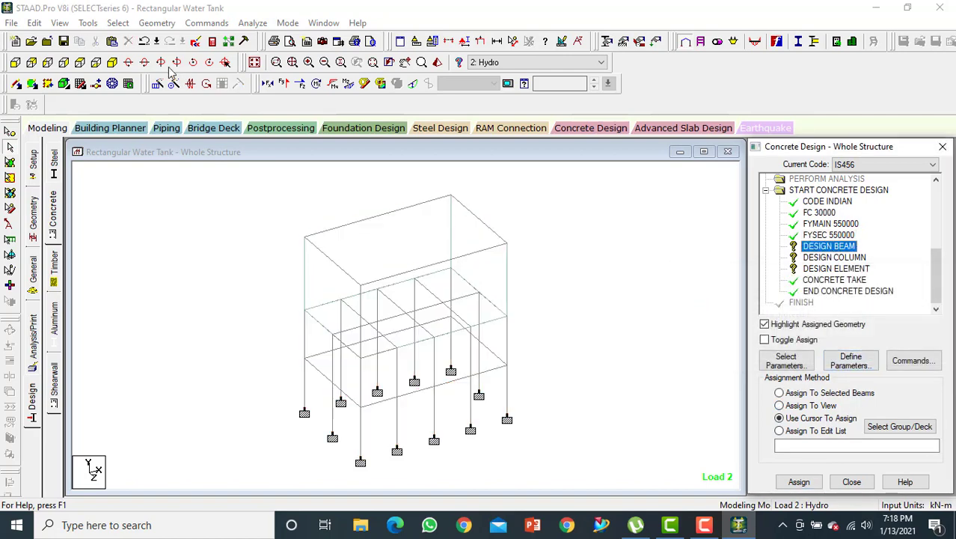
{"action": "left_click", "coordinate": [128, 23]}
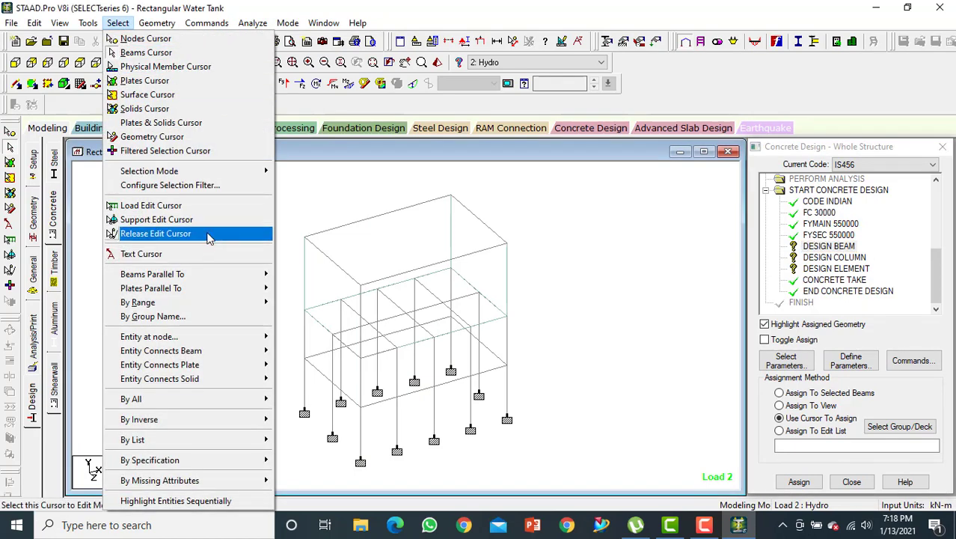
{"action": "mouse_move", "coordinate": [251, 276]}
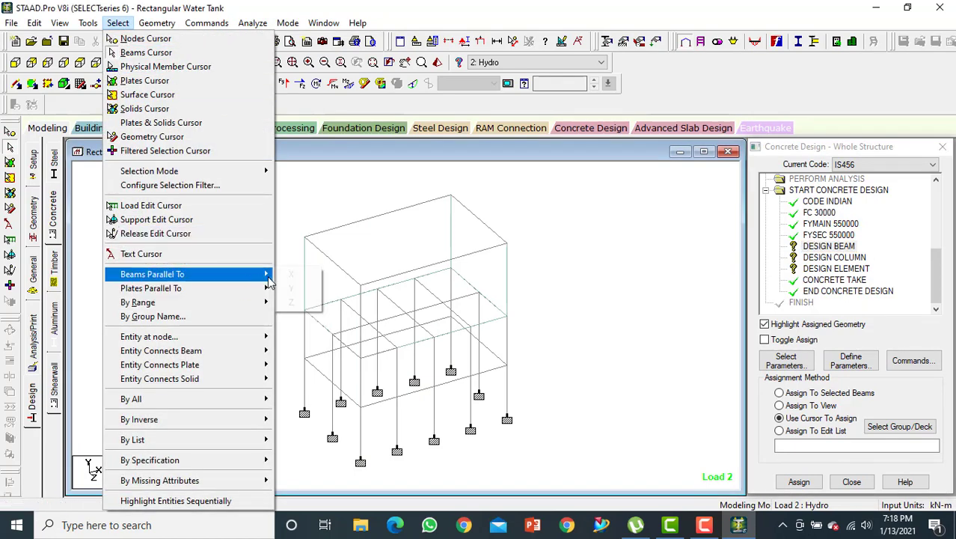
{"action": "left_click", "coordinate": [290, 278]}
{"action": "left_click", "coordinate": [118, 22]}
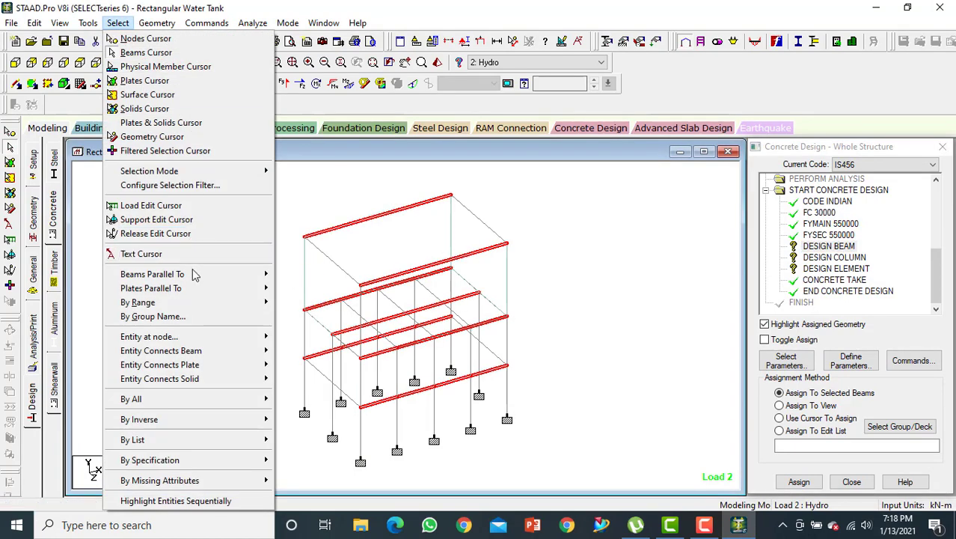
{"action": "mouse_move", "coordinate": [241, 278]}
{"action": "left_click", "coordinate": [293, 302]}
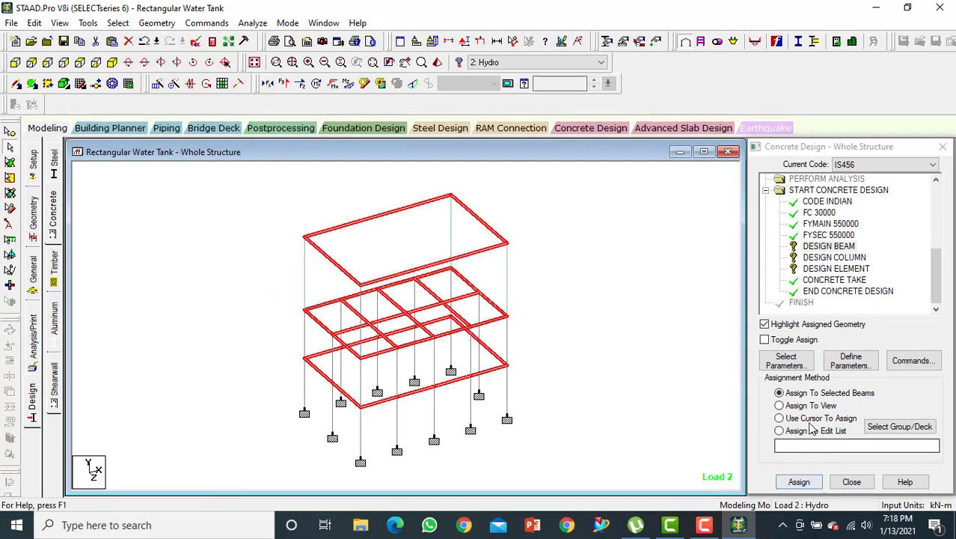
{"action": "left_click", "coordinate": [799, 482]}
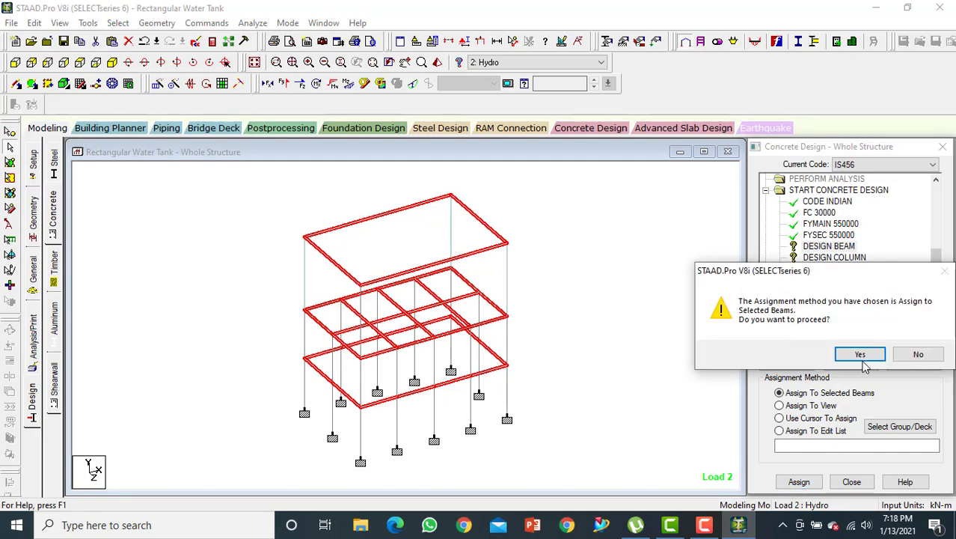
{"action": "left_click", "coordinate": [860, 356]}
Assign the DESIGN COLUMN command to all members parallel to Y using the Assign To Selected Beams method
{"action": "left_click", "coordinate": [834, 257]}
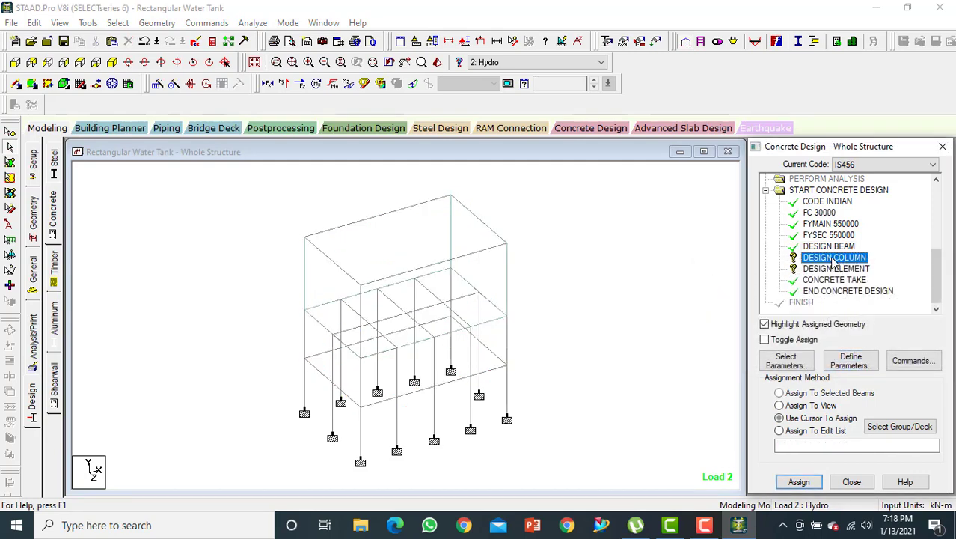
{"action": "left_click", "coordinate": [119, 22]}
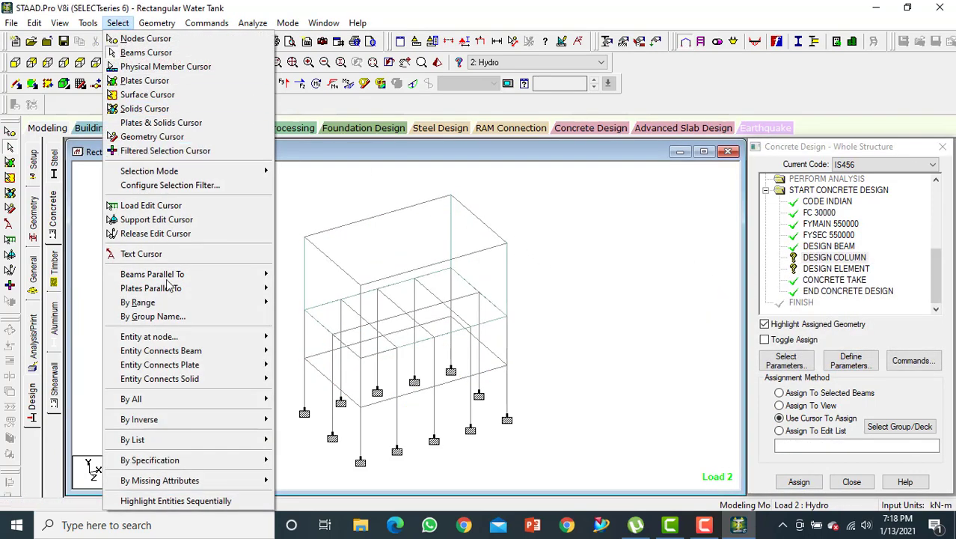
{"action": "left_click", "coordinate": [285, 288]}
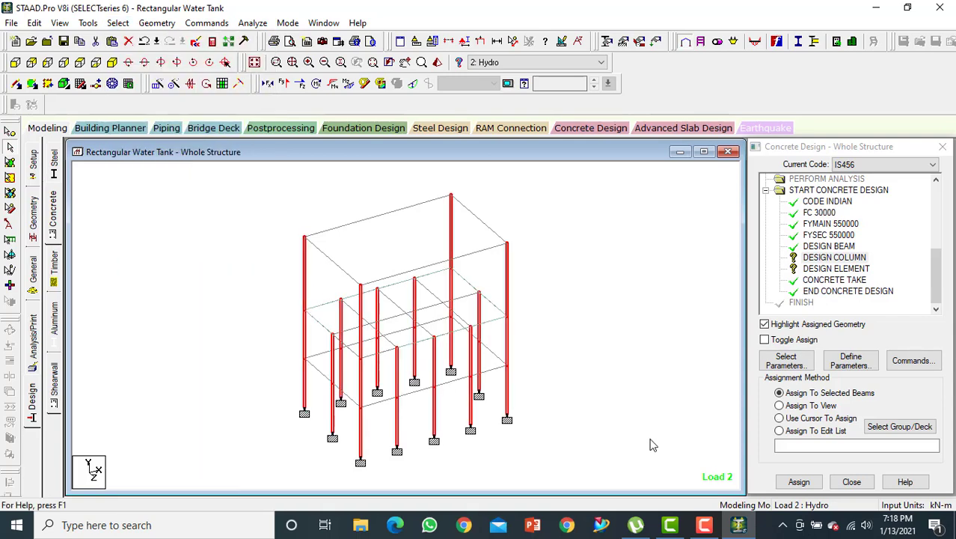
{"action": "left_click", "coordinate": [797, 482]}
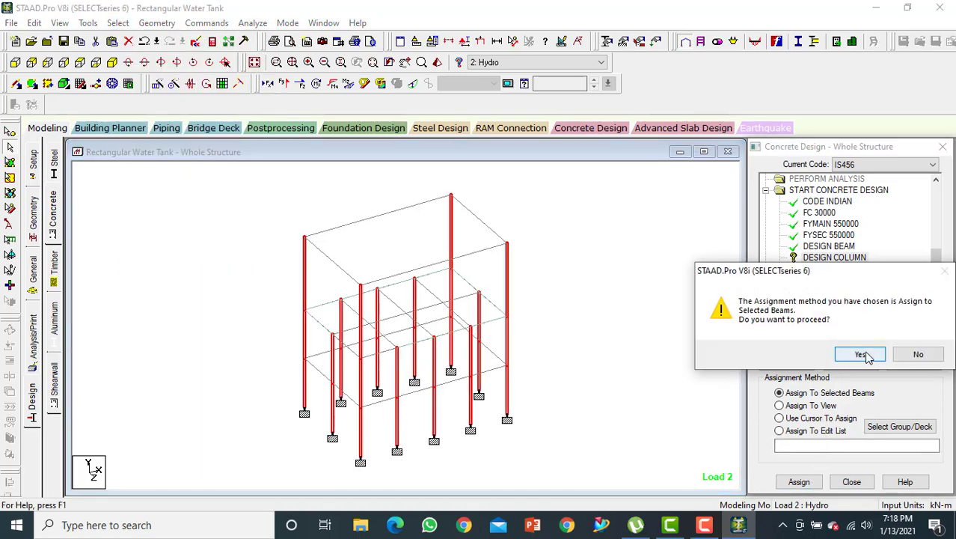
{"action": "left_click", "coordinate": [860, 356]}
Assign the DESIGN ELEMENT command to all the tank plates using the Assign To View method
{"action": "left_click", "coordinate": [823, 268]}
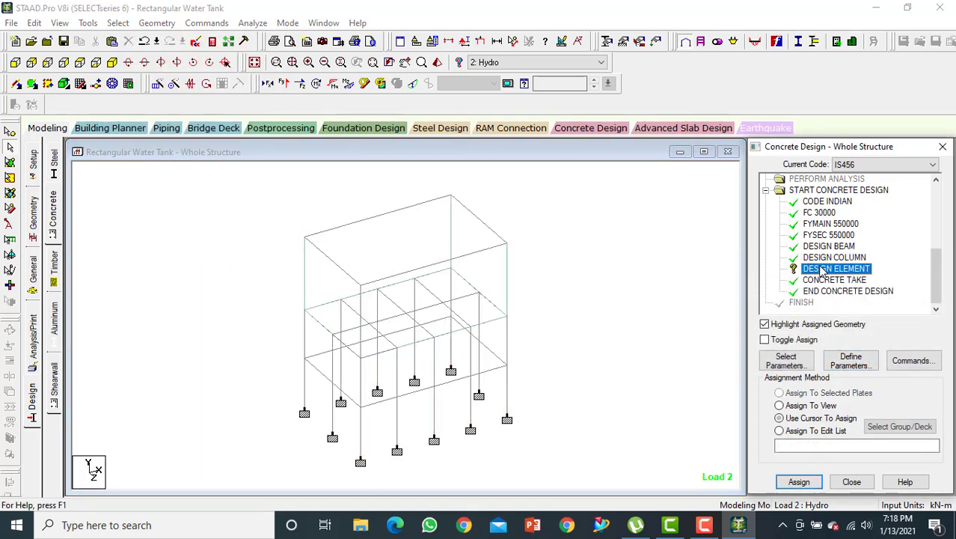
{"action": "left_click", "coordinate": [810, 406]}
{"action": "left_click", "coordinate": [798, 482]}
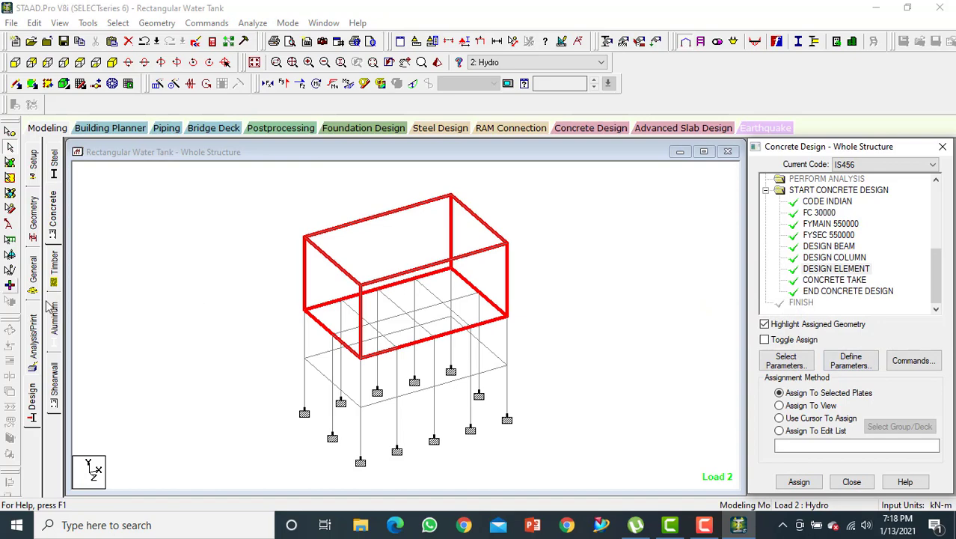
Add another Perform Analysis command with the No Print option after the concrete design block
{"action": "left_click", "coordinate": [36, 346]}
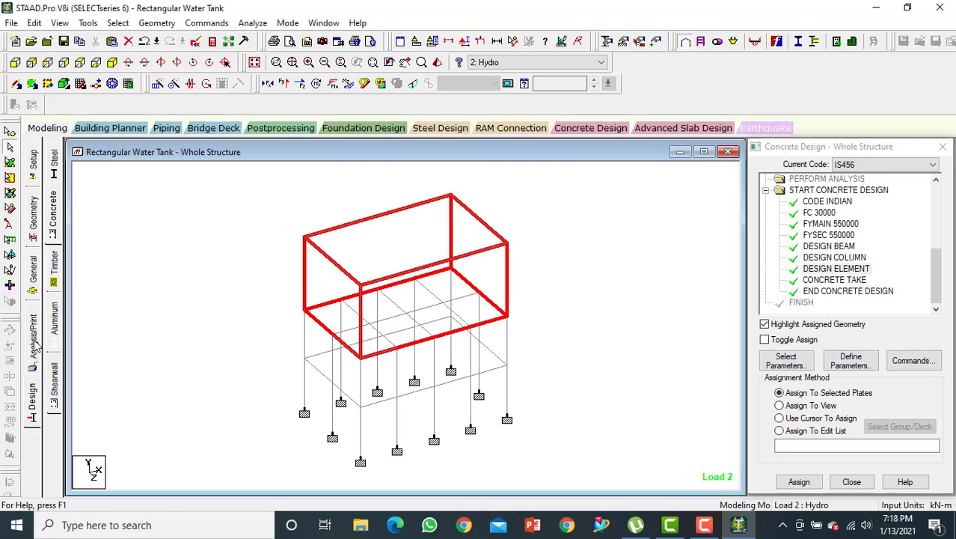
{"action": "left_click", "coordinate": [438, 413]}
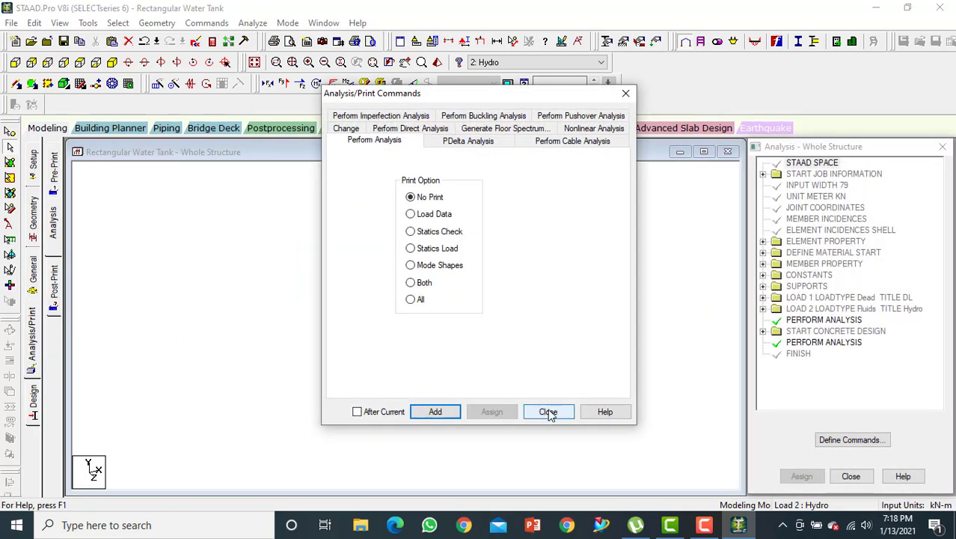
{"action": "left_click", "coordinate": [548, 412]}
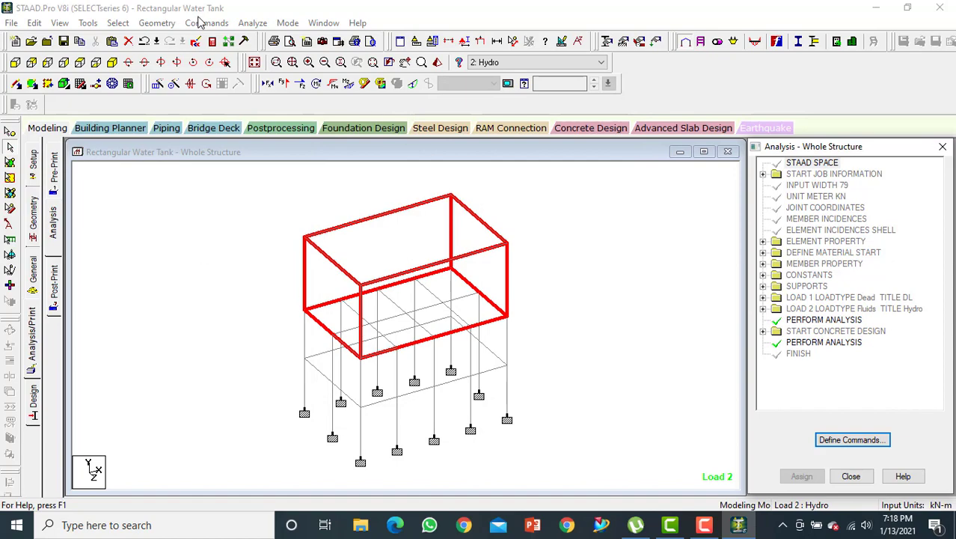
Run the analysis and design on the saved structure and open its output file
{"action": "left_click", "coordinate": [248, 24]}
{"action": "left_click", "coordinate": [250, 41]}
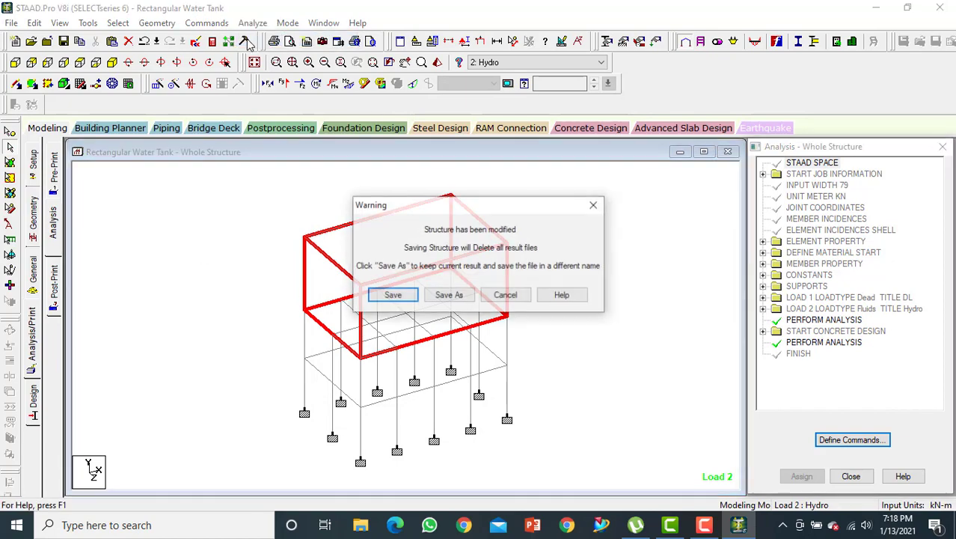
{"action": "left_click", "coordinate": [394, 296]}
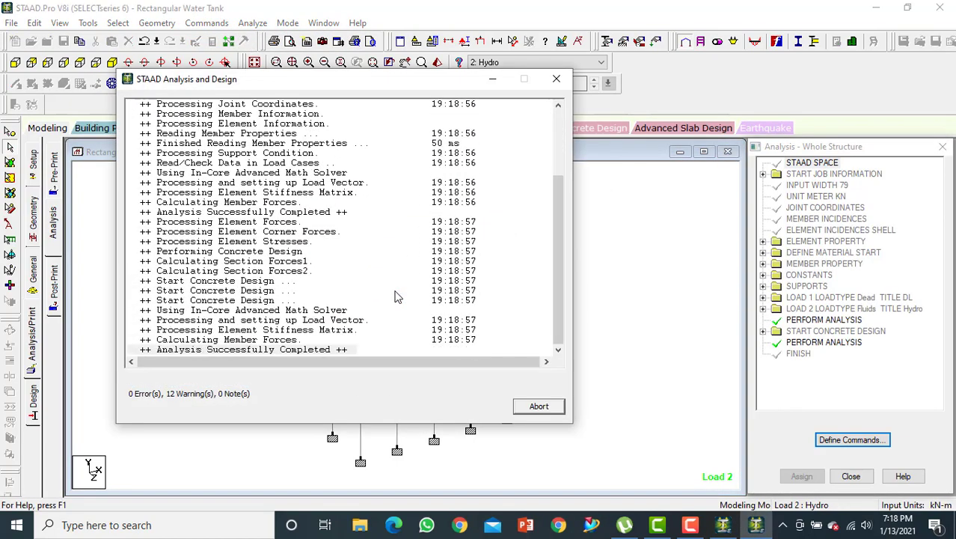
{"action": "left_click", "coordinate": [170, 379]}
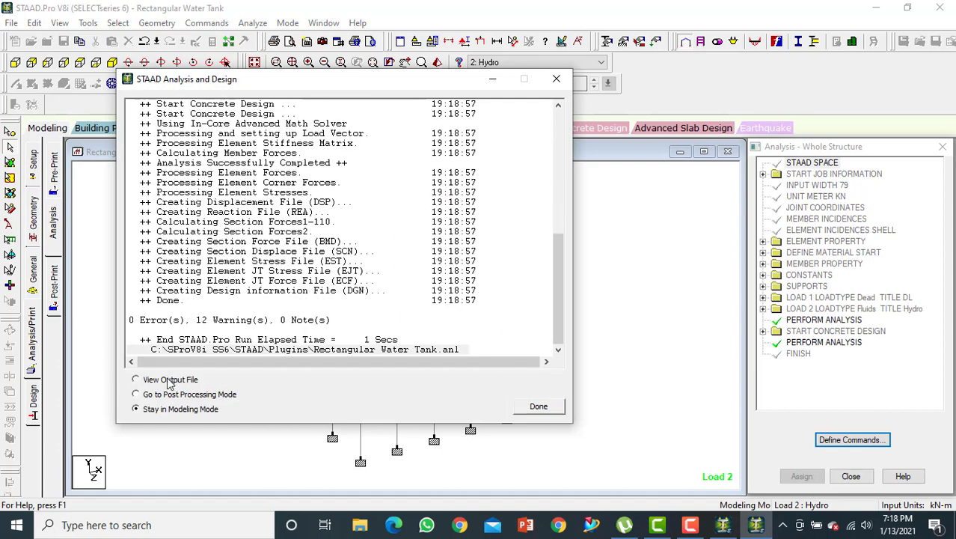
{"action": "left_click", "coordinate": [538, 406]}
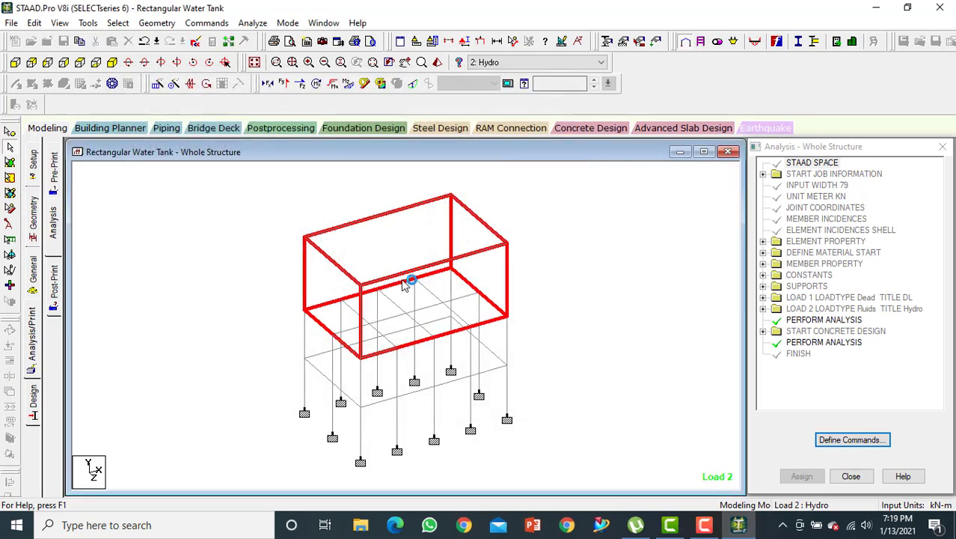
Examine the concrete design results for the beams and columns in the output file
{"action": "scroll", "coordinate": [168, 230], "scroll_direction": "down", "scroll_amount": 5}
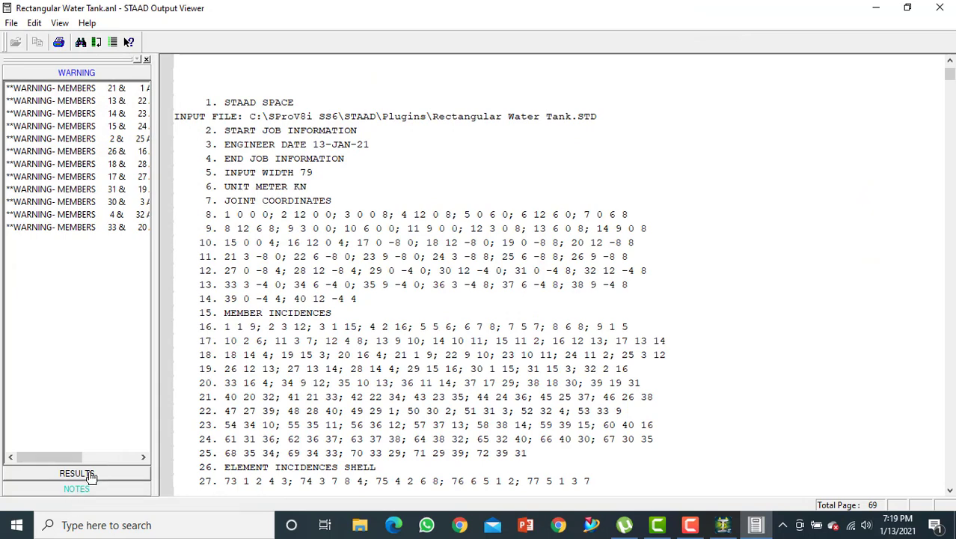
{"action": "left_click_drag", "start_coordinate": [75, 473], "coordinate": [145, 138]}
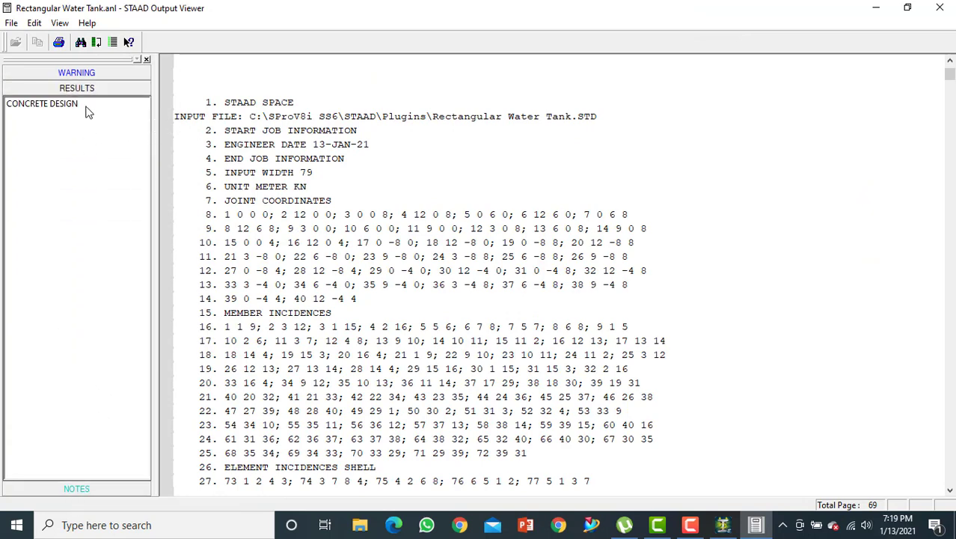
{"action": "left_click", "coordinate": [75, 105]}
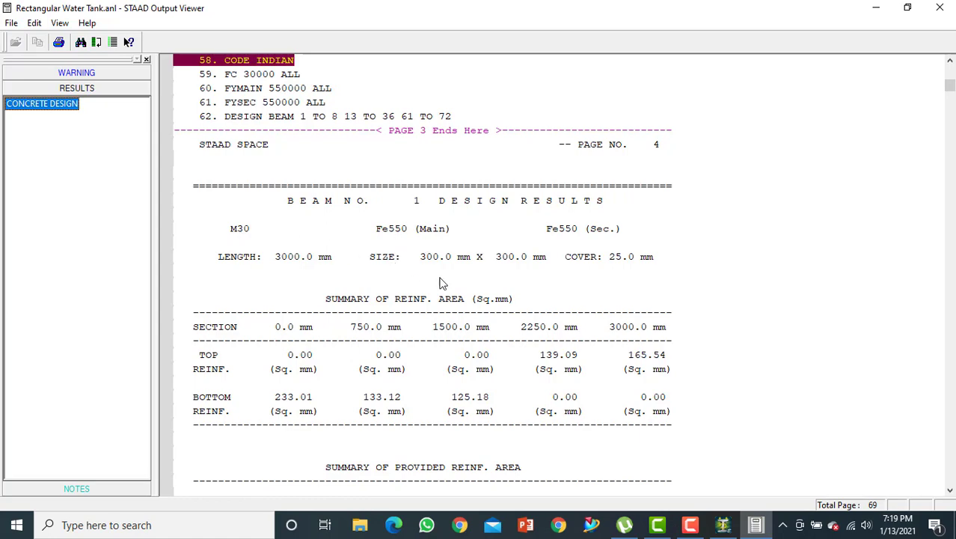
{"action": "scroll", "coordinate": [440, 283], "scroll_direction": "down", "scroll_amount": 4}
{"action": "scroll", "coordinate": [407, 335], "scroll_direction": "down", "scroll_amount": 5}
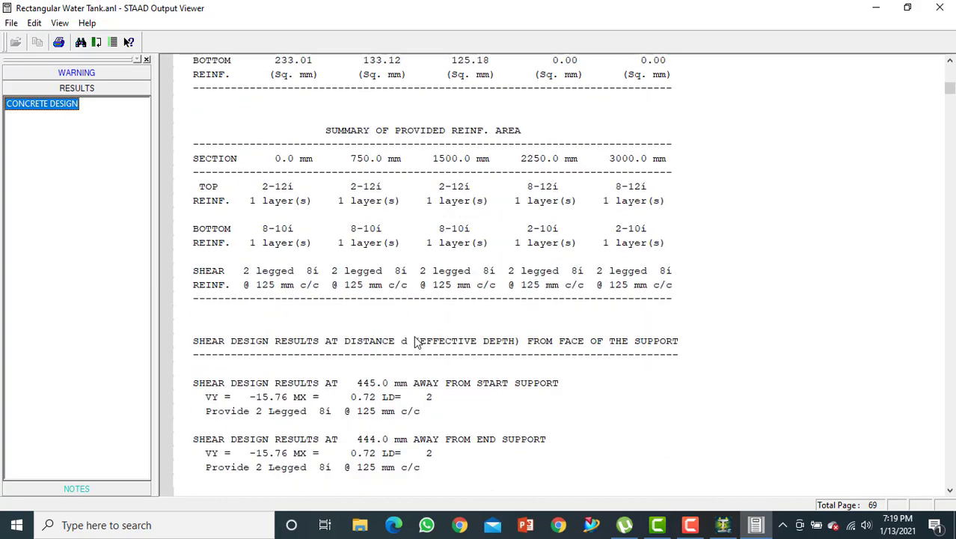
{"action": "scroll", "coordinate": [417, 343], "scroll_direction": "down", "scroll_amount": 20}
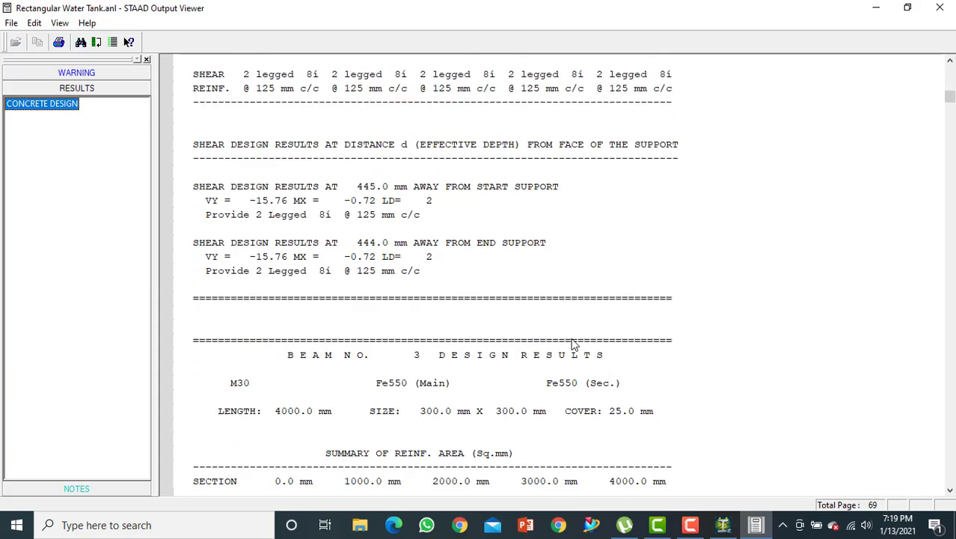
{"action": "scroll", "coordinate": [572, 340], "scroll_direction": "down", "scroll_amount": 9}
{"action": "left_click_drag", "start_coordinate": [948, 100], "coordinate": [950, 455]}
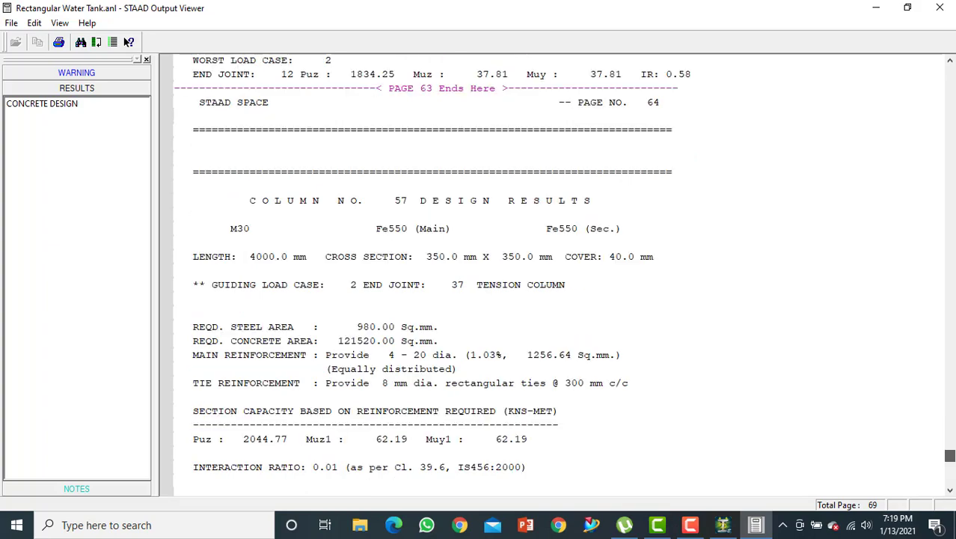
{"action": "left_click_drag", "start_coordinate": [950, 454], "coordinate": [950, 195]}
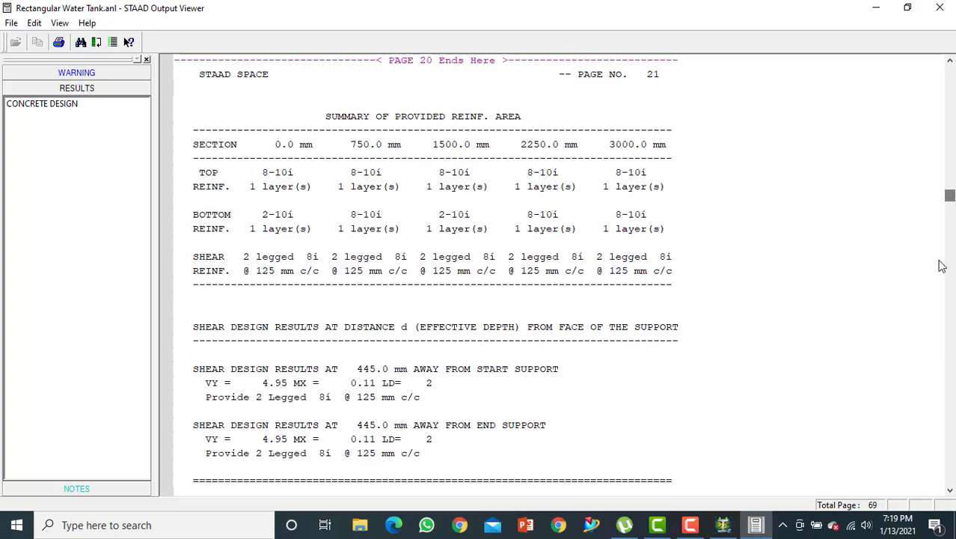